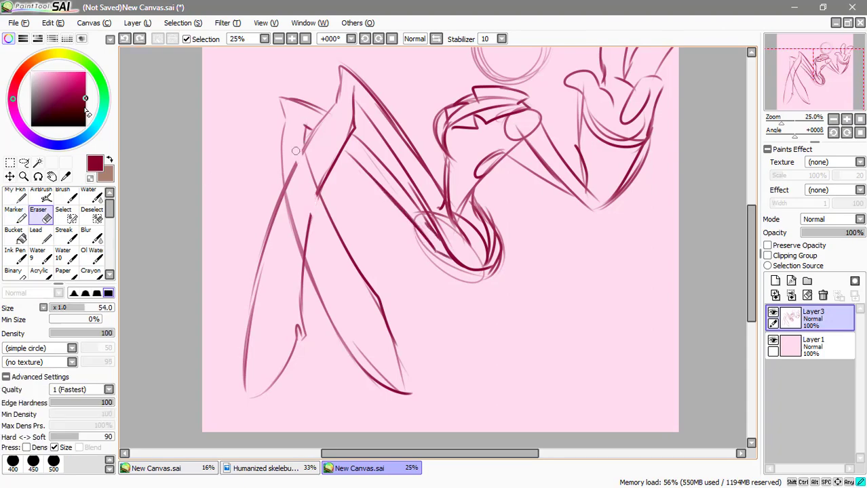
Sketch firmer outlines for the two raised fingers of the open hand with the Marker.
scroll(511, 151, "up", 3)
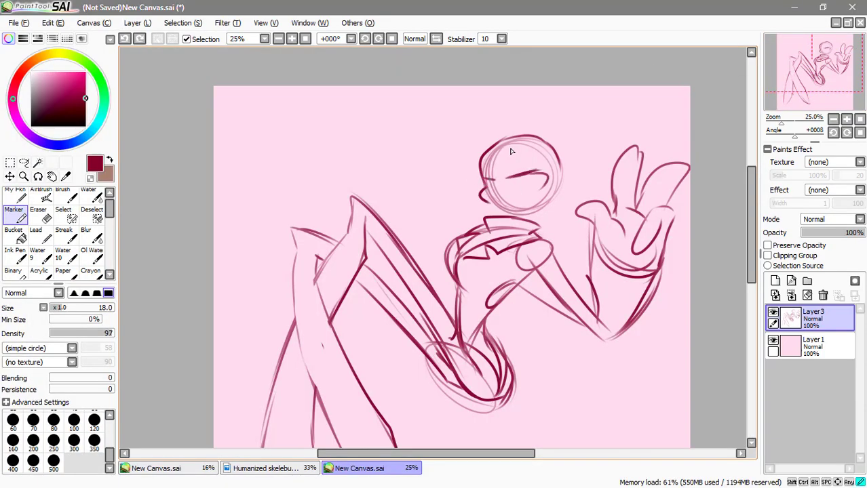
left_click_drag(614, 210, 642, 145)
left_click_drag(630, 204, 684, 158)
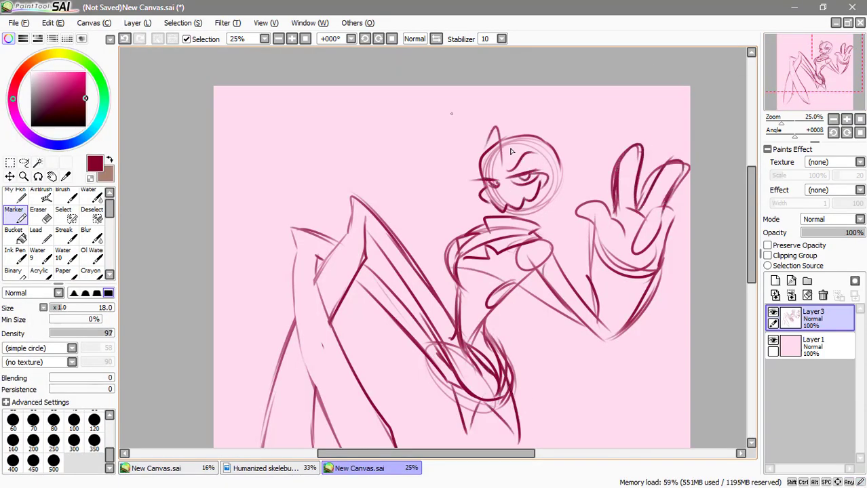
Sketch the jacket's shoulder edge and the lowered arm, and reinforce the raised hand's palm.
left_click_drag(521, 232, 561, 246)
left_click_drag(520, 287, 570, 372)
left_click_drag(502, 301, 551, 372)
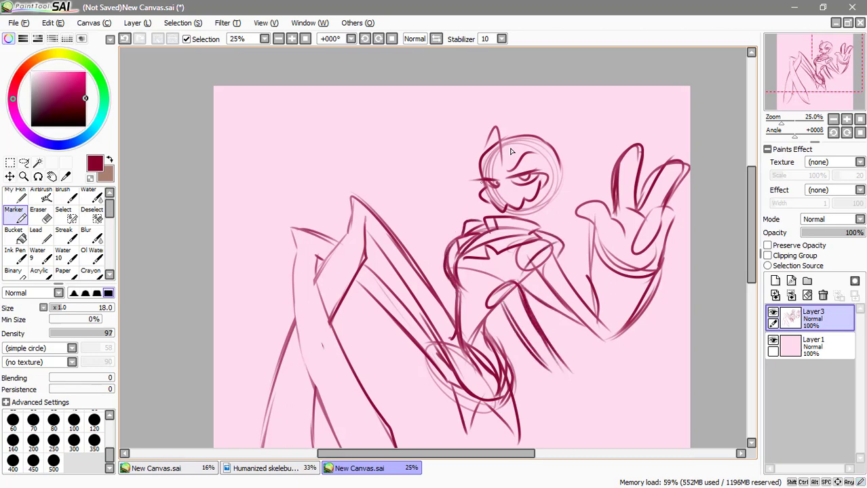
mouse_move(615, 214)
left_mouse_down()
mouse_move(654, 289)
mouse_move(636, 296)
left_mouse_up()
Erase the overlapping lines around the knees and lower leg, and redraw both legs' contours with the Marker.
key("e")
left_click_drag(324, 209, 353, 266)
scroll(511, 151, "down", 2)
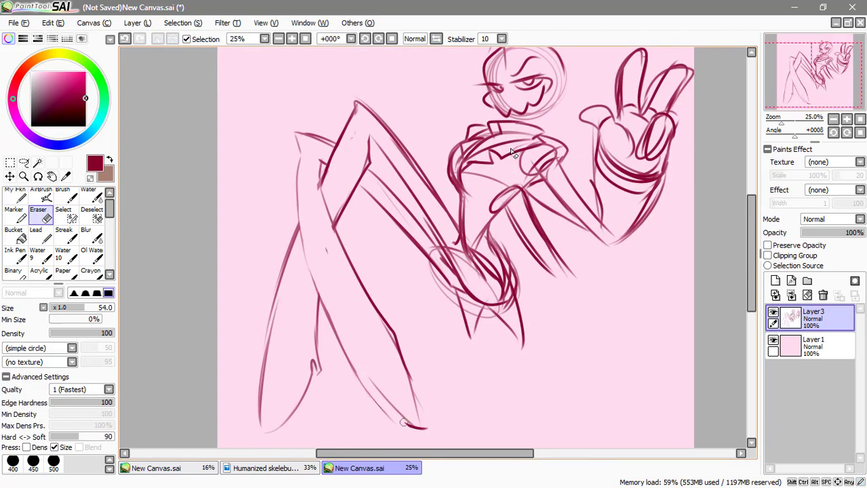
key("b")
left_click_drag(296, 144, 301, 201)
left_click_drag(366, 175, 319, 298)
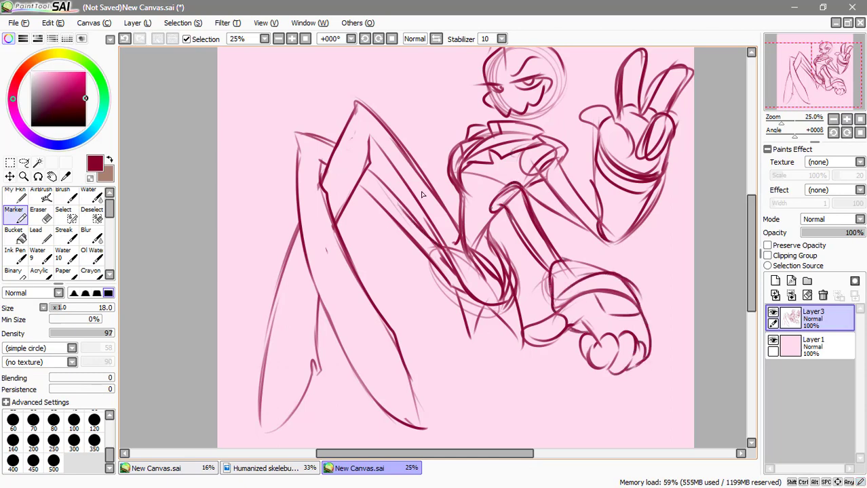
Strengthen the knee and shin lines and sketch toe caps on both pointed feet.
left_click_drag(366, 121, 345, 213)
left_click_drag(318, 165, 289, 242)
left_click_drag(400, 346, 421, 431)
left_click_drag(428, 368, 390, 448)
left_click_drag(441, 347, 388, 447)
Sketch a long-barrelled gun diagonally behind the knee and add spiky hair around the head.
scroll(421, 195, "up", 1)
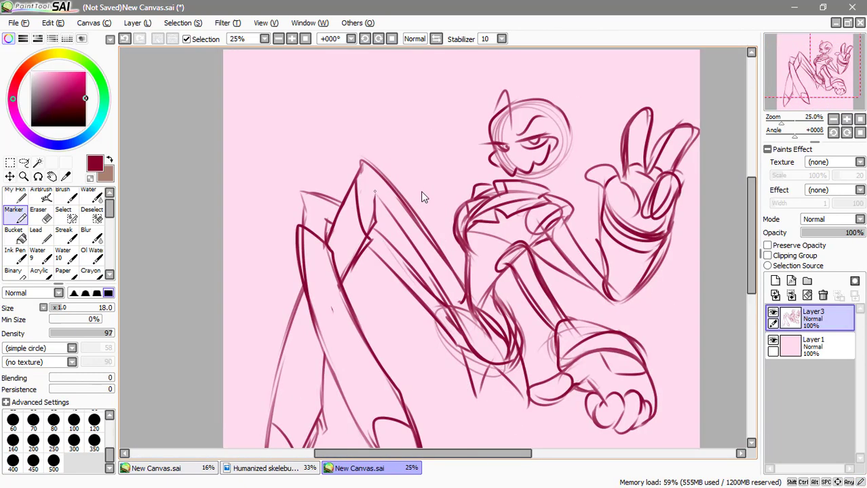
left_click_drag(371, 96, 447, 175)
left_click_drag(360, 135, 453, 201)
scroll(421, 194, "up", 1)
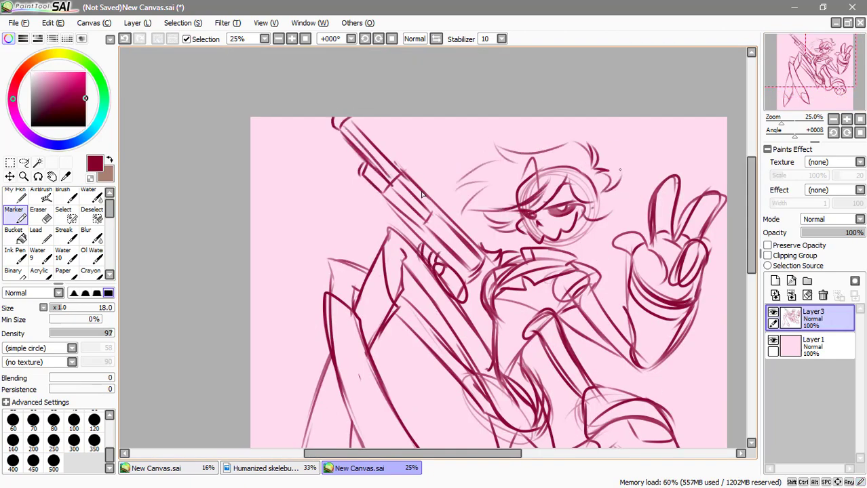
Sketch the hand behind the bent knee and add joint lines to the fingers.
scroll(421, 194, "down", 2)
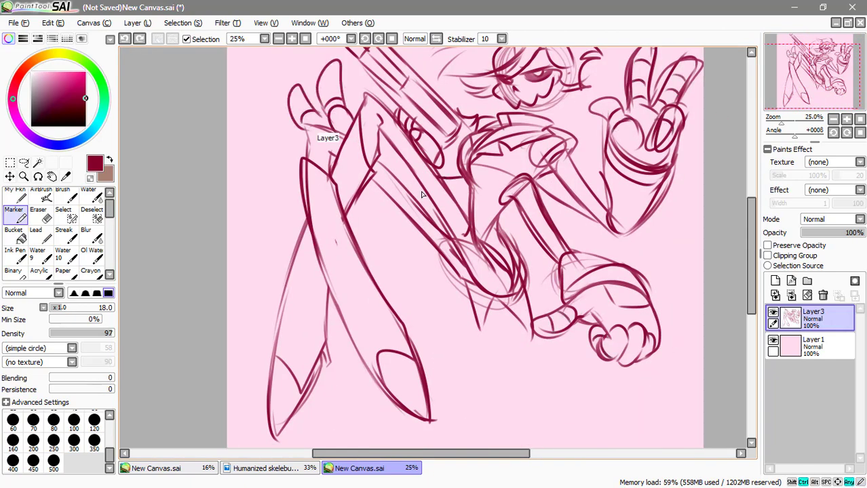
scroll(421, 194, "up", 1)
scroll(435, 156, "down", 1)
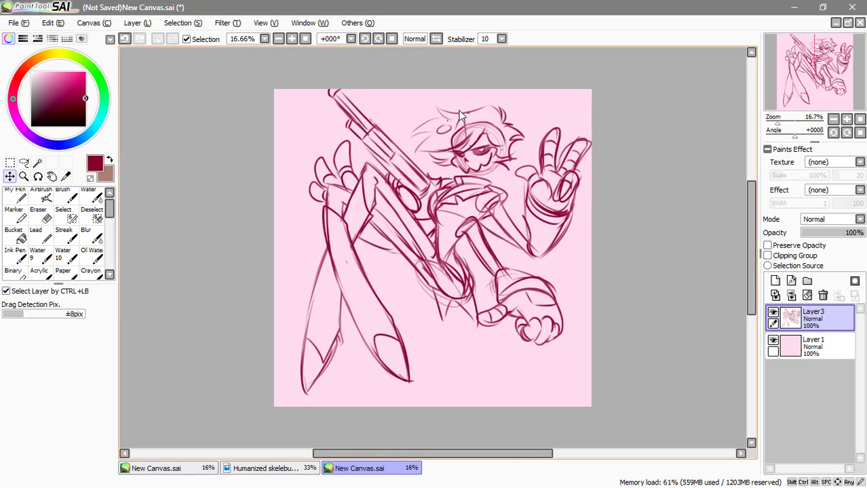
Shift the sketch slightly down on the canvas and draw long ears with ring piercings above the hair.
scroll(459, 113, "up", 2)
key("ctrl+minus")
key("ctrl+minus")
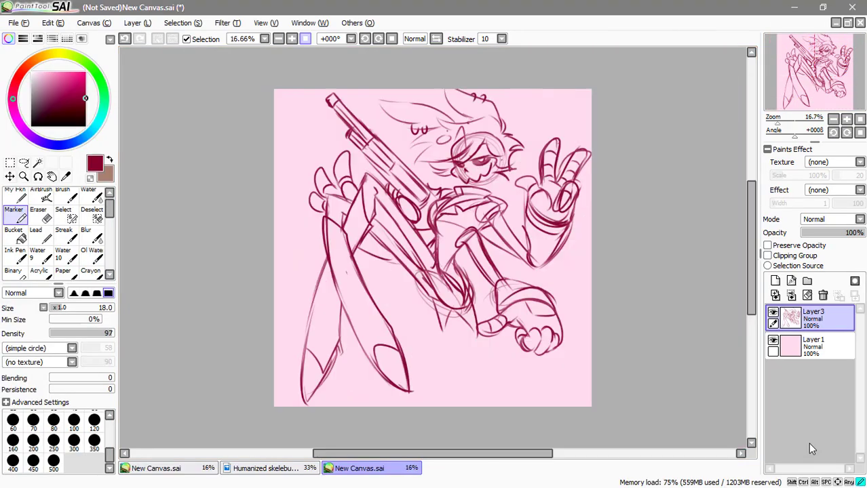
Hatch shading onto the hands and the raised thigh of the sketch.
key("ctrl+plus")
key("ctrl+plus")
key("ctrl+minus")
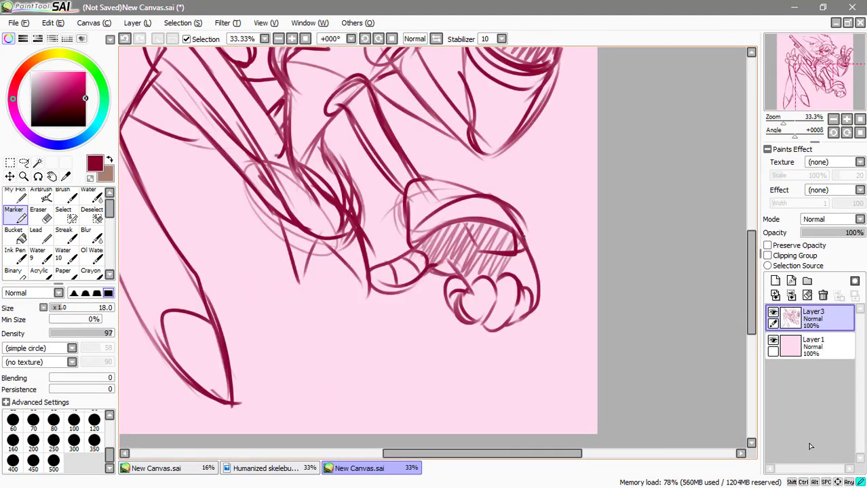
left_click_drag(359, 180, 386, 98)
left_click_drag(475, 298, 380, 123)
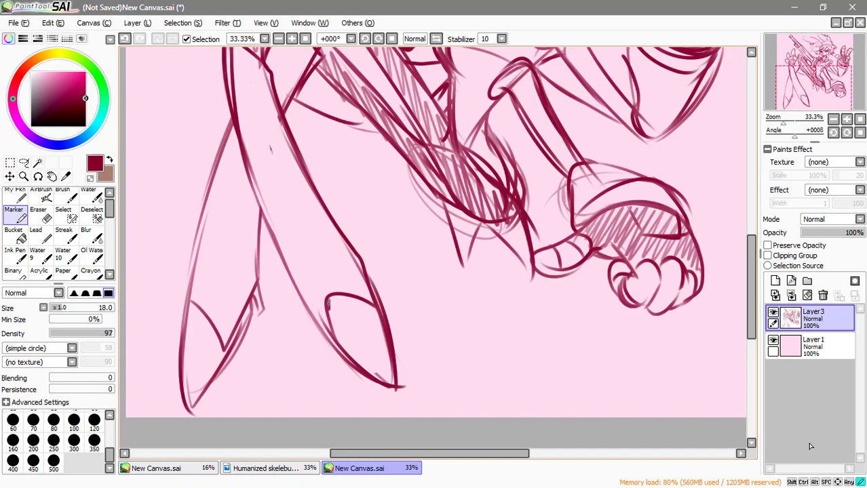
key("ctrl+minus")
key("ctrl+plus")
Fade the sketch layer to 53% opacity and add a new layer above it for the line art.
key("ctrl+shift+n")
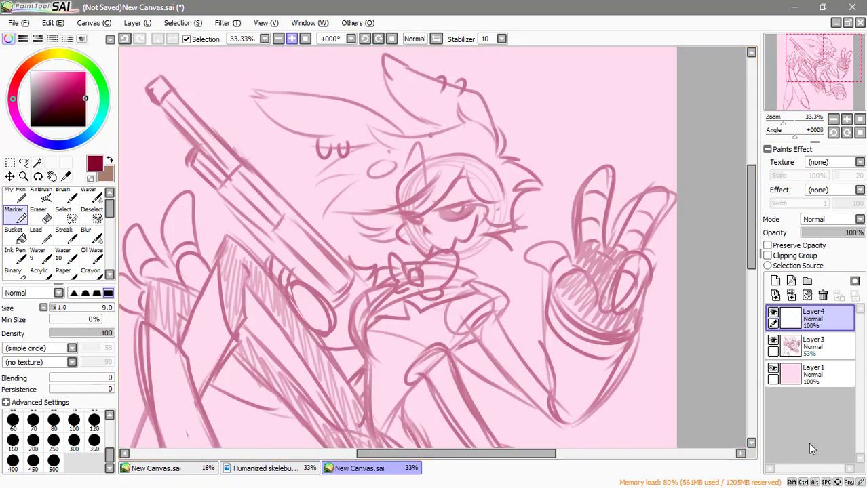
key("ctrl+plus")
key("ctrl+plus")
Ink the eyes, nose, eyebrows and jagged jawline in dark brown with the Marker at size 11.
left_click_drag(439, 167, 523, 144)
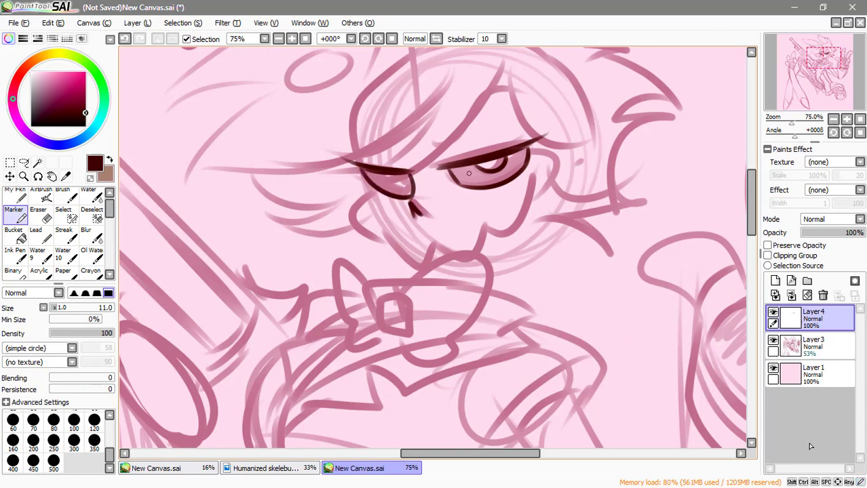
left_click_drag(380, 239, 480, 239)
left_click_drag(477, 238, 570, 163)
left_click_drag(407, 204, 418, 226)
left_click_drag(433, 144, 507, 82)
left_click_drag(351, 140, 410, 167)
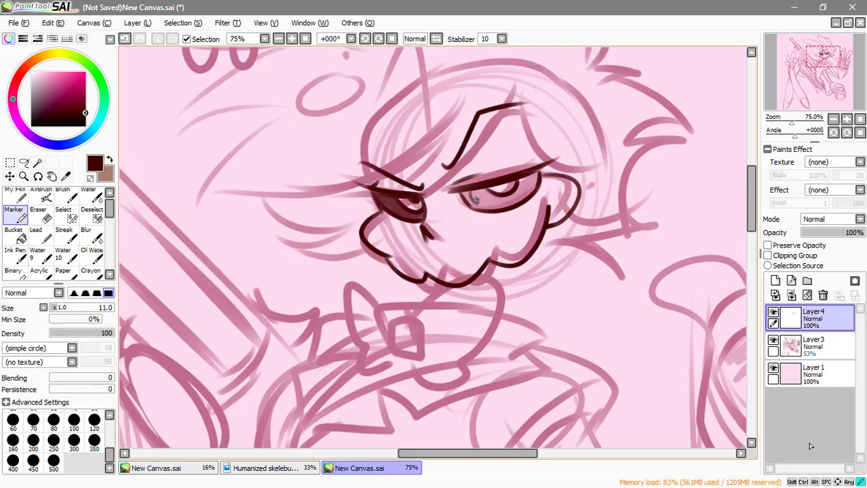
Shade the eyes and ink the fringe, the sweeping side locks and the hair tufts beside the cheeks.
left_click_drag(468, 203, 543, 261)
left_click_drag(272, 91, 536, 135)
left_click_drag(366, 139, 136, 238)
mouse_move(146, 237)
left_mouse_down()
mouse_move(325, 217)
mouse_move(333, 292)
left_mouse_up()
left_click_drag(400, 227, 146, 243)
left_click_drag(346, 275, 198, 319)
left_click_drag(316, 305, 230, 340)
left_click_drag(515, 98, 546, 153)
mouse_move(550, 162)
left_mouse_down()
mouse_move(626, 185)
mouse_move(500, 333)
left_mouse_up()
left_click_drag(595, 258, 530, 313)
left_click_drag(434, 305, 429, 115)
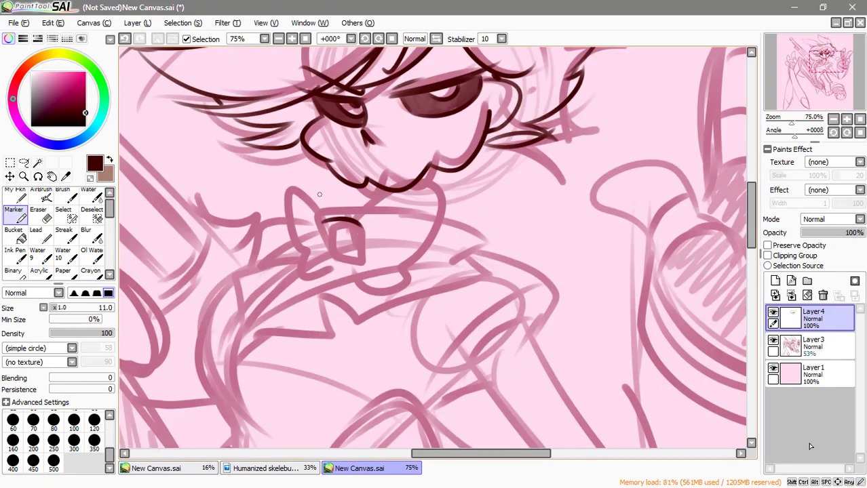
Ink the bow tie's knot and both loops below the chin.
left_click_drag(325, 222, 353, 264)
left_click_drag(319, 261, 293, 279)
mouse_move(356, 245)
left_mouse_down()
mouse_move(407, 291)
mouse_move(367, 229)
left_mouse_up()
key("ctrl+t")
key("Return")
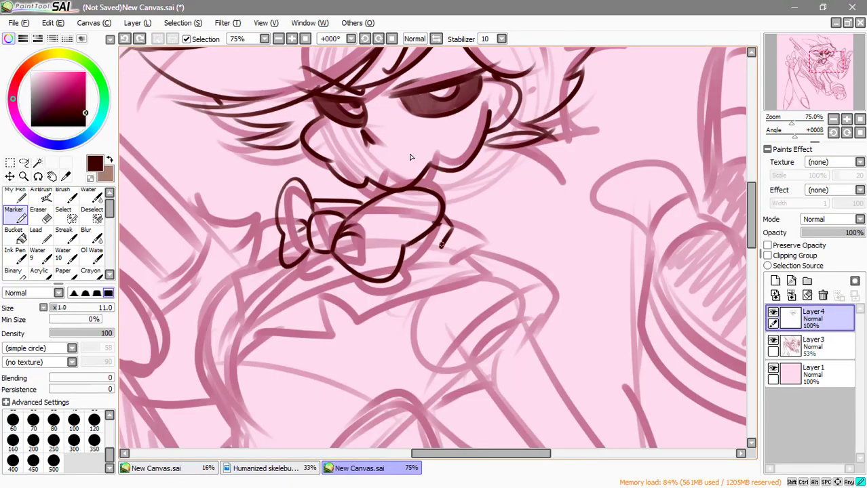
Ink the jacket's collar, zigzag lapel and short sleeve over the shoulder.
left_click_drag(443, 238, 480, 257)
left_click_drag(478, 261, 327, 294)
left_click_drag(284, 266, 232, 338)
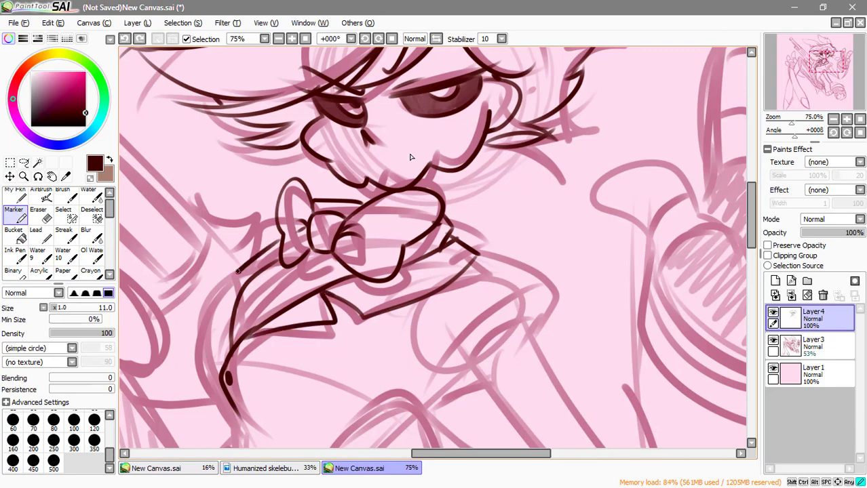
left_click_drag(434, 305, 474, 210)
left_click_drag(329, 193, 278, 360)
left_click_drag(475, 272, 292, 292)
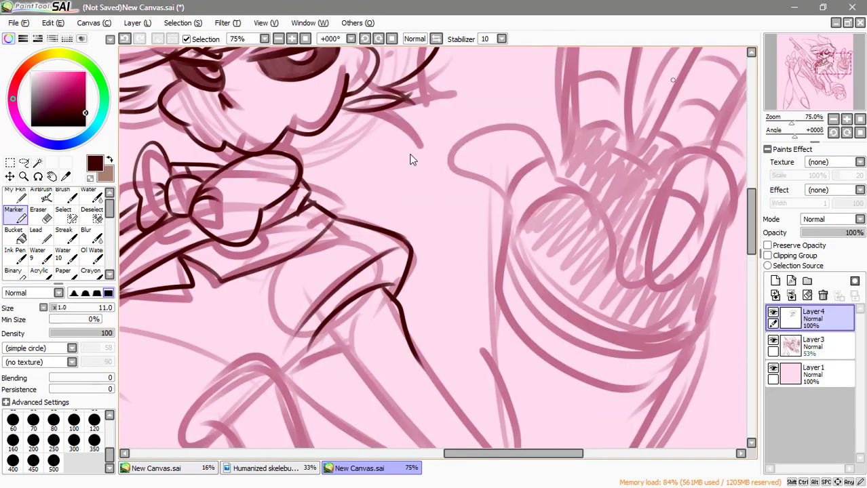
Ink the raised arm down to the elbow, its wide glove cuff and the jacket's side edge.
left_click_drag(434, 271, 386, 213)
left_click_drag(494, 227, 420, 407)
left_click_drag(434, 271, 363, 213)
left_click_drag(384, 105, 574, 227)
left_click_drag(386, 211, 563, 278)
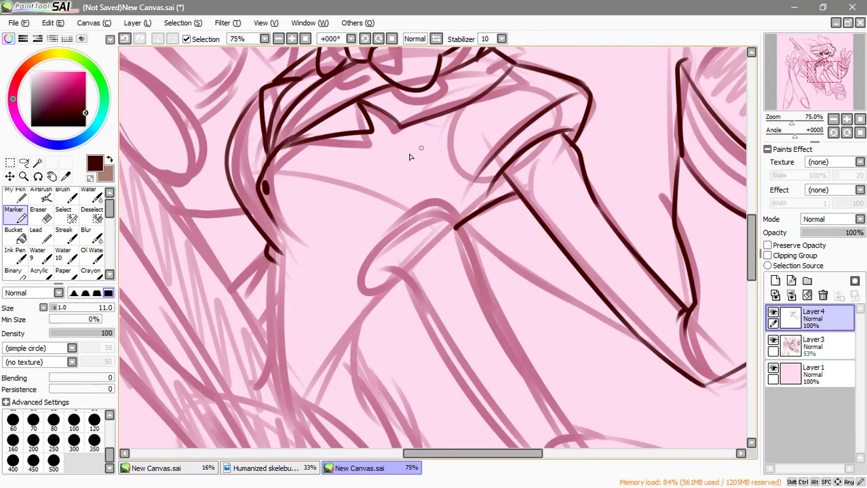
Ink the remaining collar edges, the side of the waist and the lowered arm.
scroll(410, 157, "up", 5)
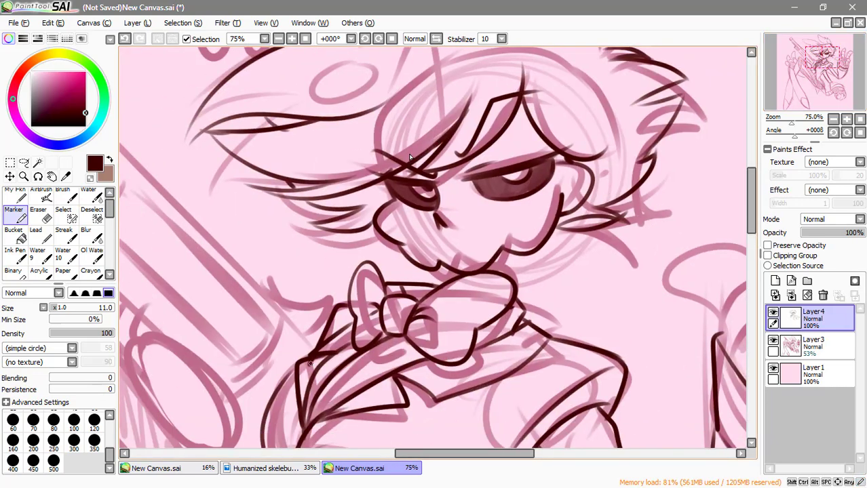
scroll(410, 158, "down", 2)
scroll(409, 157, "up", 1)
scroll(410, 157, "down", 4)
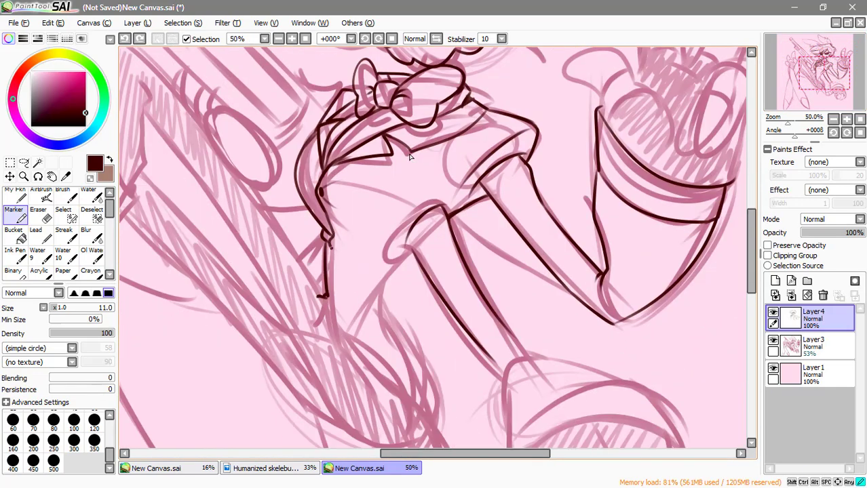
Ink the lower torso, hip curve and pointed coat tail below the waist.
left_click_drag(373, 379, 446, 448)
left_click_drag(379, 308, 434, 421)
scroll(410, 158, "down", 2)
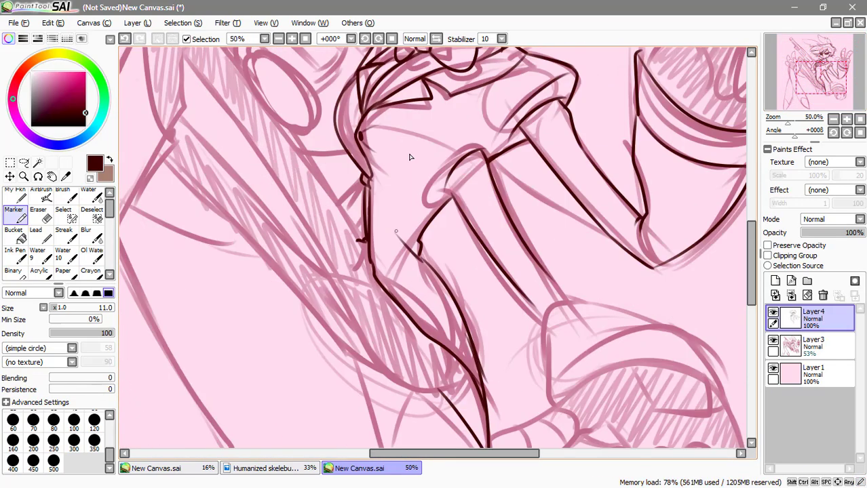
Ink the lowered arm's glove cuff with its round button, and add small fold lines on the torso.
scroll(409, 157, "up", 4)
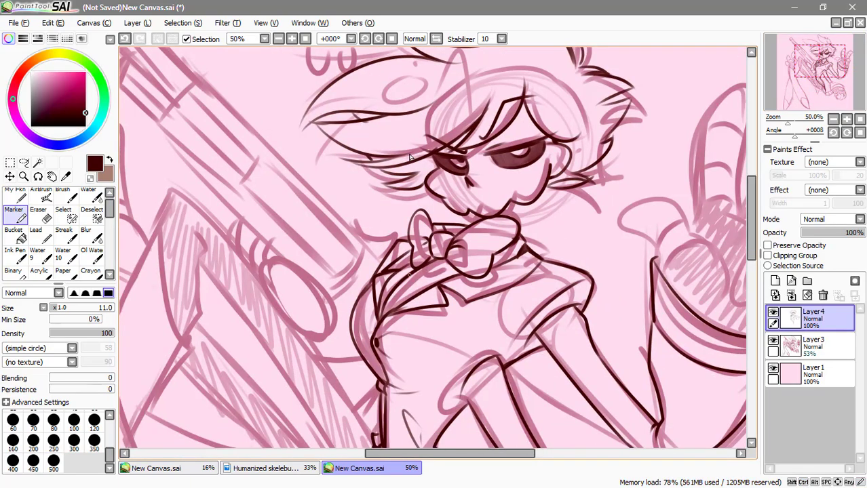
scroll(410, 157, "down", 3)
scroll(409, 158, "right", 3)
scroll(409, 158, "up", 2)
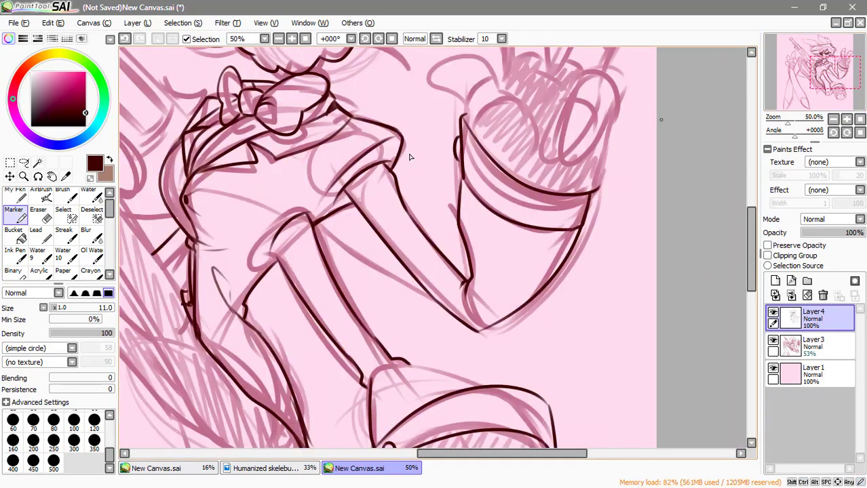
Ink the raised thigh from the hip up to the pointed knee, including the fold at the knee.
scroll(410, 157, "up", 4)
scroll(410, 157, "left", 2)
scroll(410, 157, "down", 2)
scroll(409, 157, "right", 1)
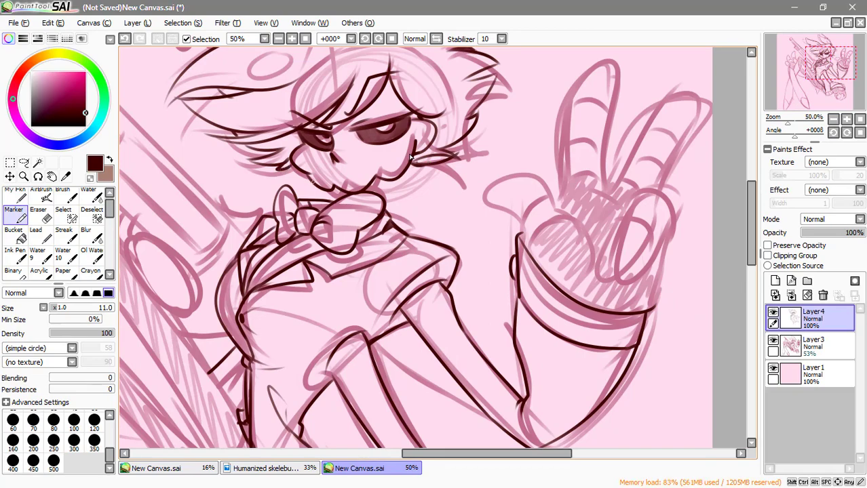
scroll(410, 157, "up", 2)
scroll(410, 157, "left", 2)
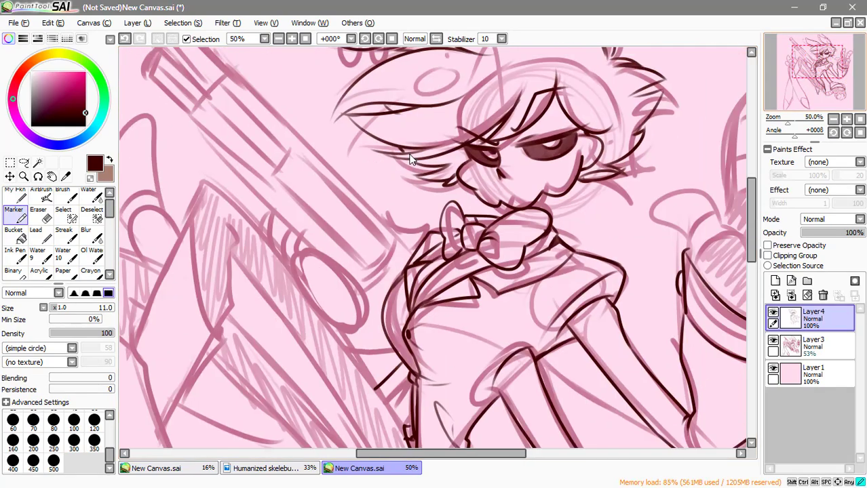
scroll(410, 158, "down", 3)
scroll(410, 157, "down", 2)
scroll(409, 158, "up", 3)
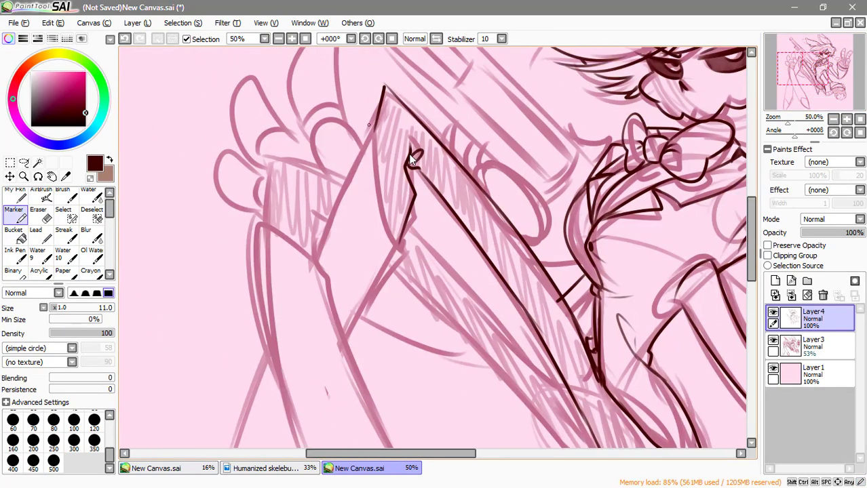
Ink the rear lower leg with its notched toe cap and the rear knee's outline.
scroll(410, 158, "down", 1)
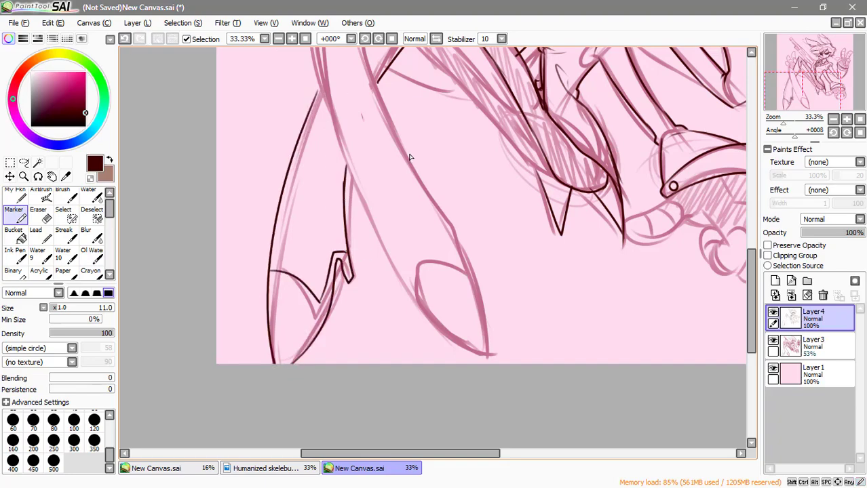
scroll(410, 158, "up", 3)
scroll(410, 158, "right", 1)
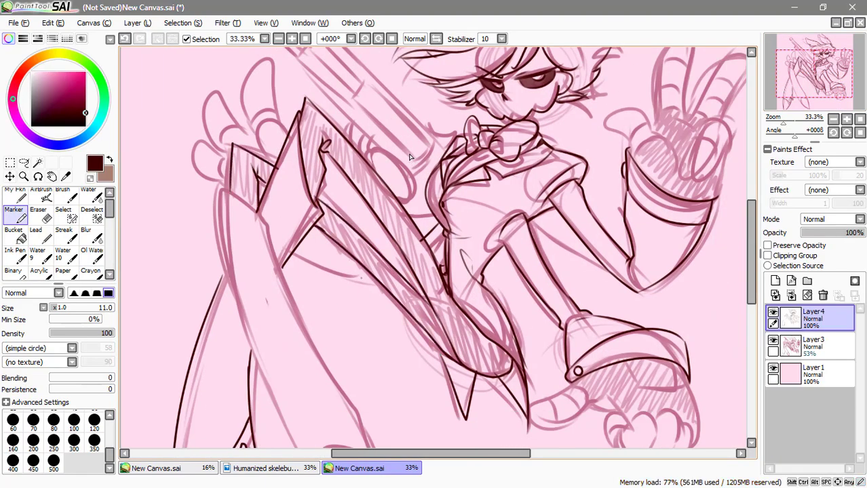
Ink the front lower leg down to its pointed foot and toe cap.
scroll(410, 158, "down", 3)
scroll(410, 157, "left", 2)
key("ctrl+z")
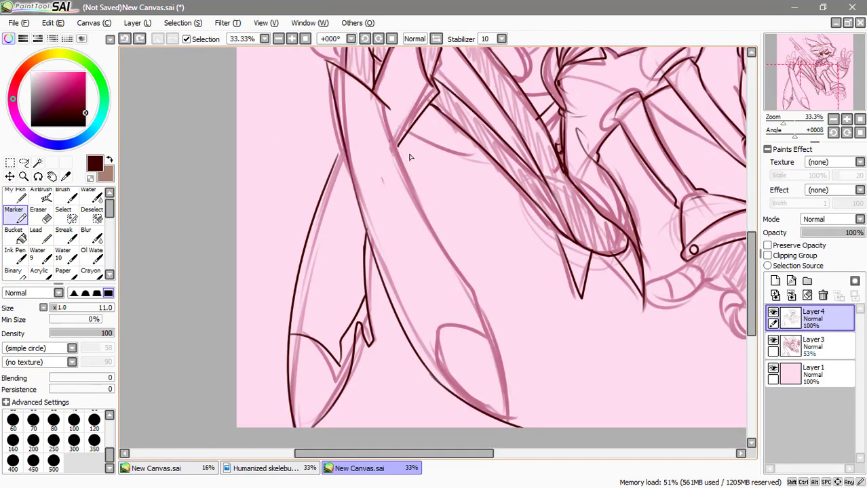
key("ctrl+y")
key("e")
scroll(410, 157, "down", 1)
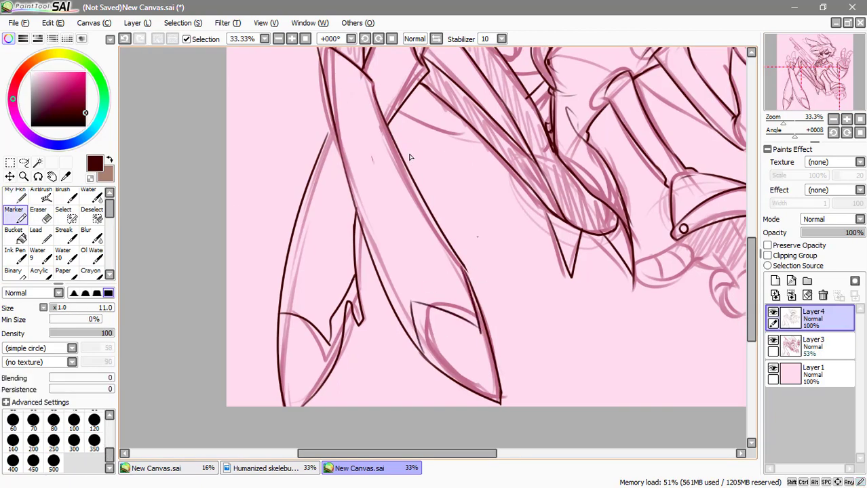
Ink the long ears above the hair and the fingers of the hand behind the knees.
scroll(410, 157, "right", 2)
scroll(409, 160, "up", 3)
key("e")
scroll(410, 160, "left", 1)
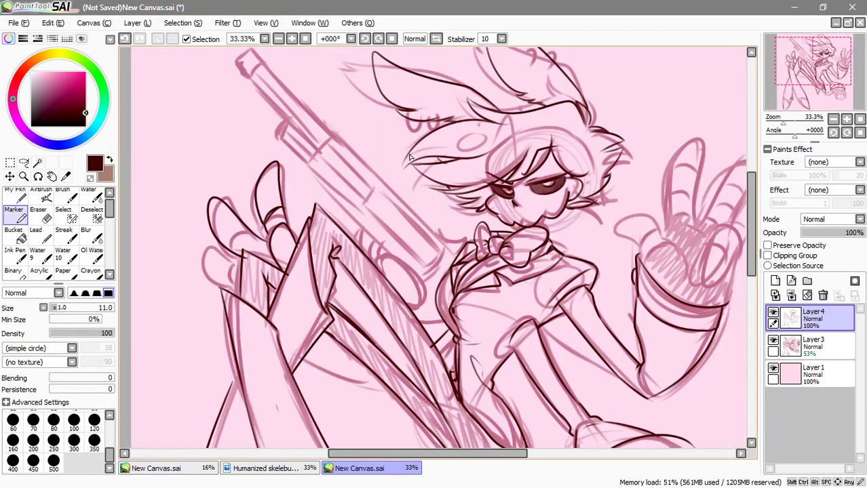
Ink the cloth flap under the raised thigh and the lowered hand's thumb and curled fingers.
scroll(410, 157, "down", 3)
scroll(409, 157, "right", 2)
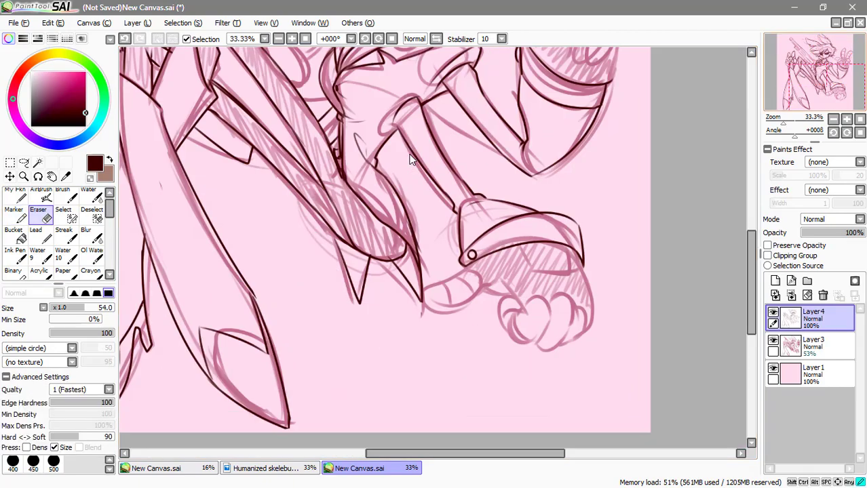
scroll(400, 159, "up", 3)
scroll(400, 159, "left", 1)
scroll(390, 161, "down", 2)
scroll(390, 161, "right", 2)
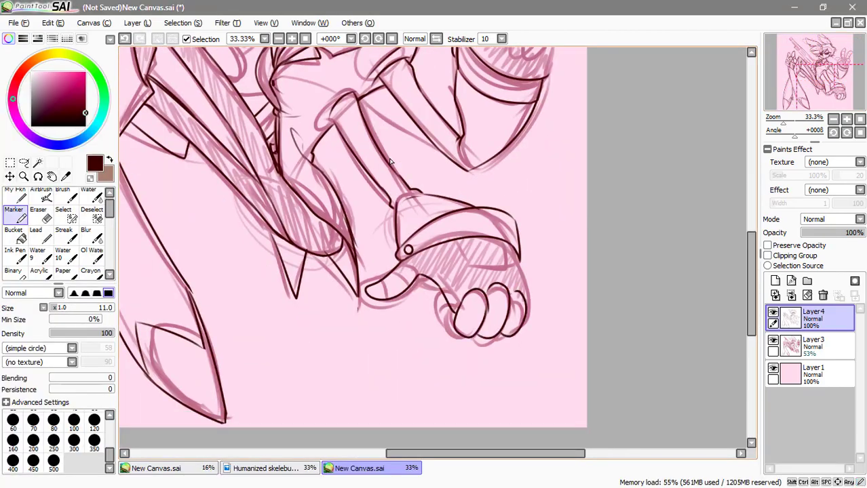
Ink the gun's muzzle, barrel and magazine tube, and the finger gripping its underside.
scroll(390, 161, "up", 3)
scroll(391, 162, "left", 1)
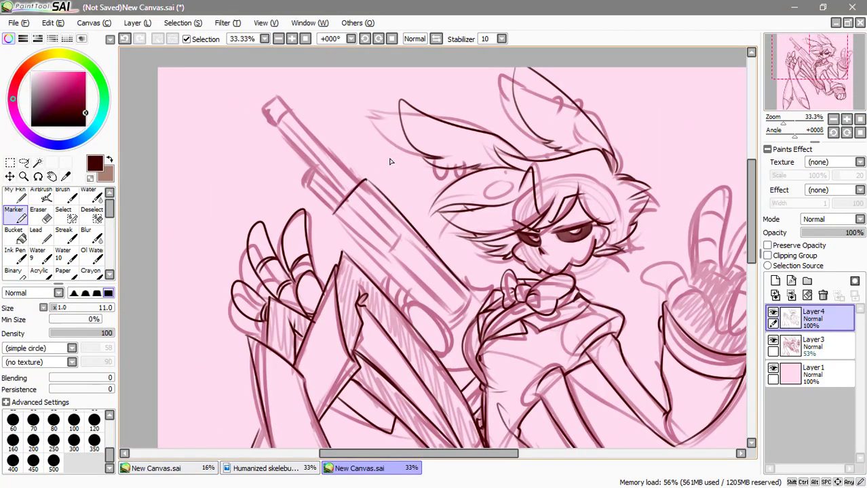
key("ctrl+y")
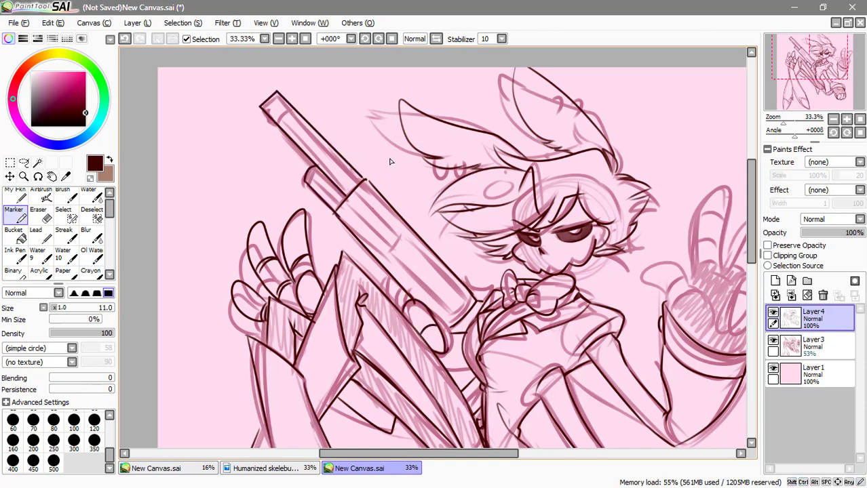
Ink the gun's rear end at the collar and the raised hand's banded fingers, and hide the sketch layer.
scroll(390, 162, "down", 5)
scroll(390, 162, "up", 3)
scroll(393, 167, "right", 1)
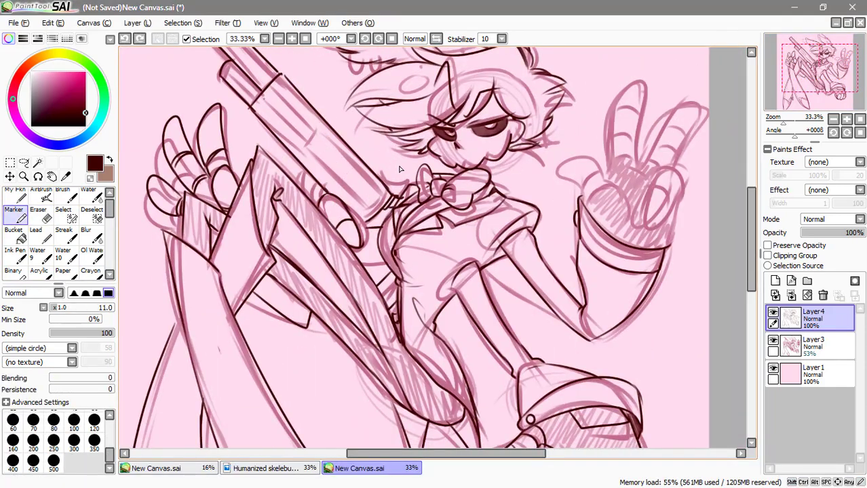
scroll(400, 169, "down", 3)
scroll(400, 169, "up", 4)
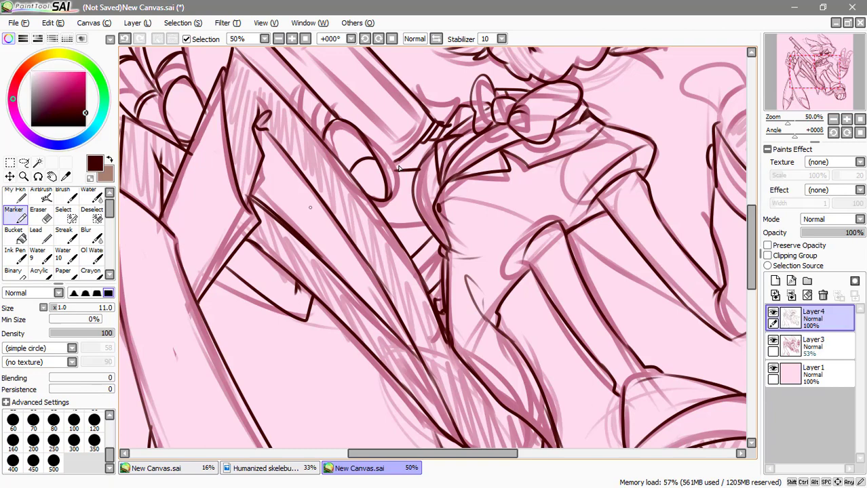
scroll(400, 168, "up", 1)
scroll(399, 168, "right", 3)
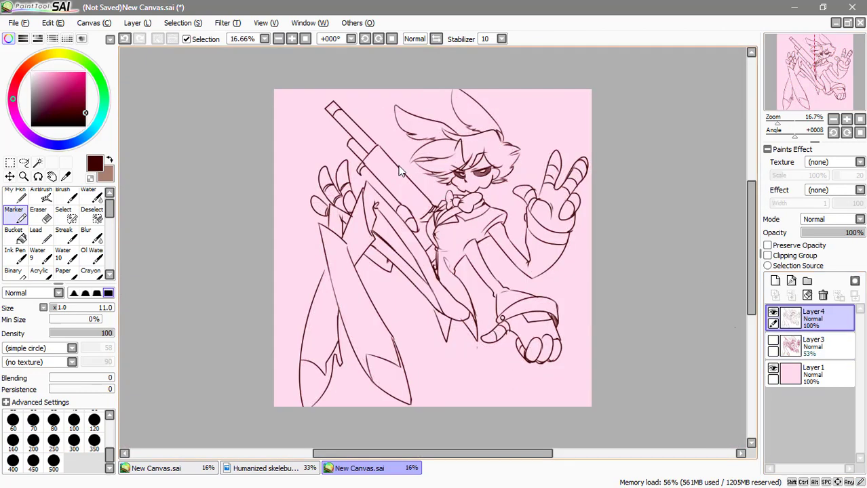
Erase stray line ends around the jacket and gun, and redraw the muzzle and magazine tube with rounded, banded ends.
scroll(399, 169, "up", 3)
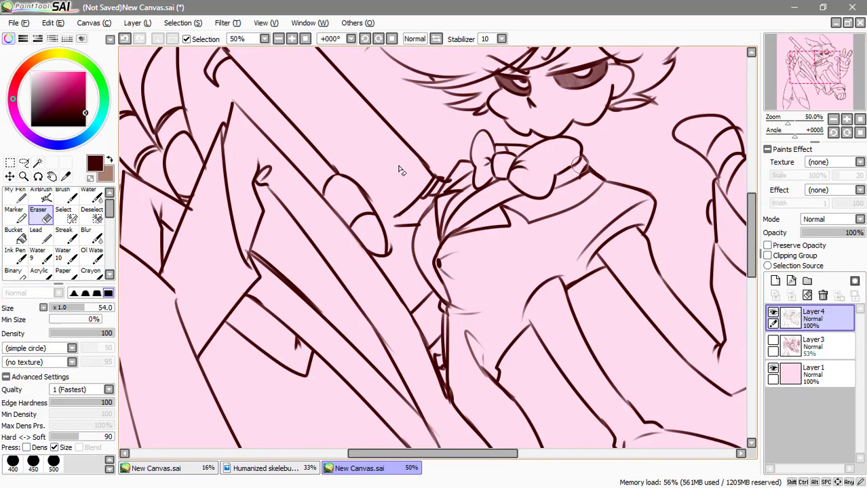
scroll(400, 169, "up", 2)
scroll(400, 169, "left", 2)
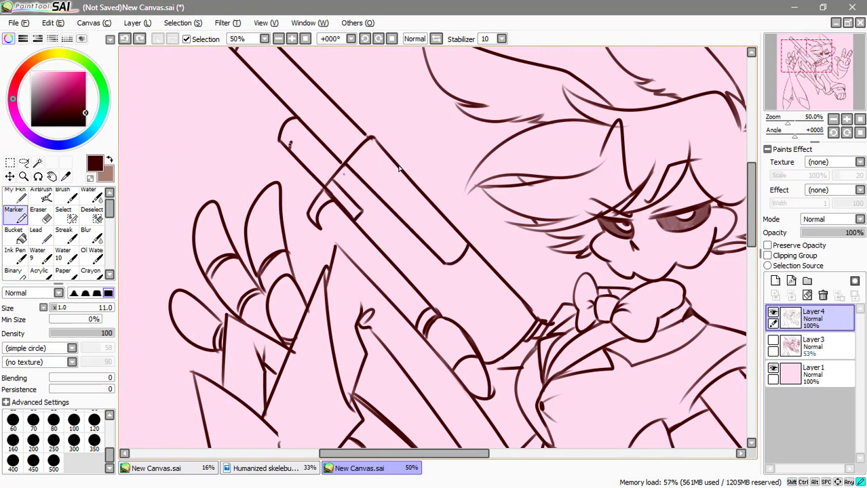
scroll(400, 169, "up", 2)
scroll(400, 169, "left", 1)
key("e")
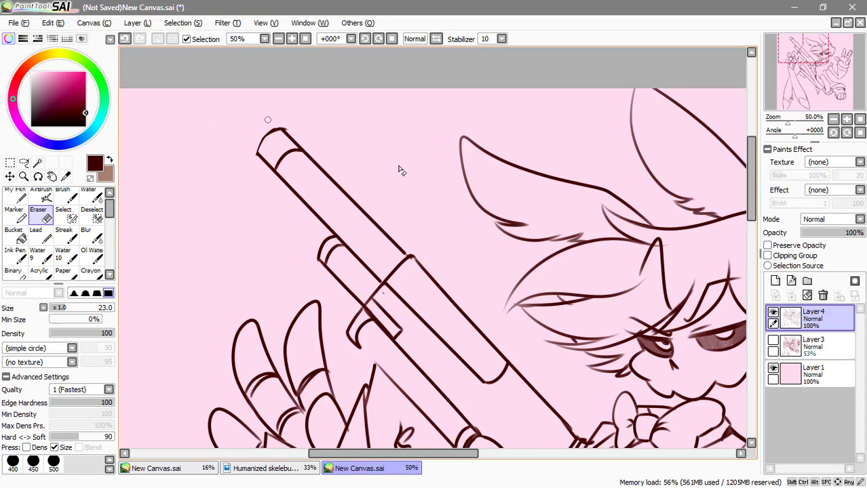
Fill the palms of the raised hand and the lowered hand with dark brown using a size 67 Marker.
scroll(399, 168, "down", 2)
scroll(399, 169, "up", 1)
key("b")
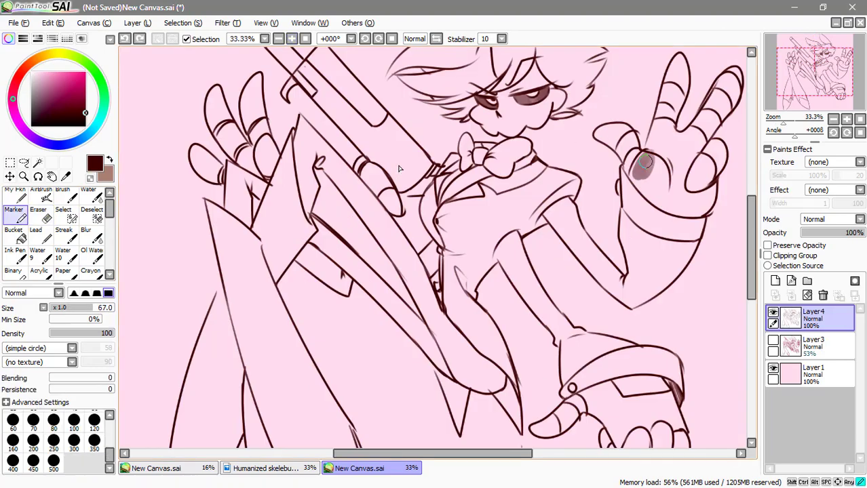
left_click_drag(631, 126, 685, 213)
scroll(400, 169, "down", 3)
left_click_drag(536, 285, 631, 227)
scroll(400, 169, "up", 3)
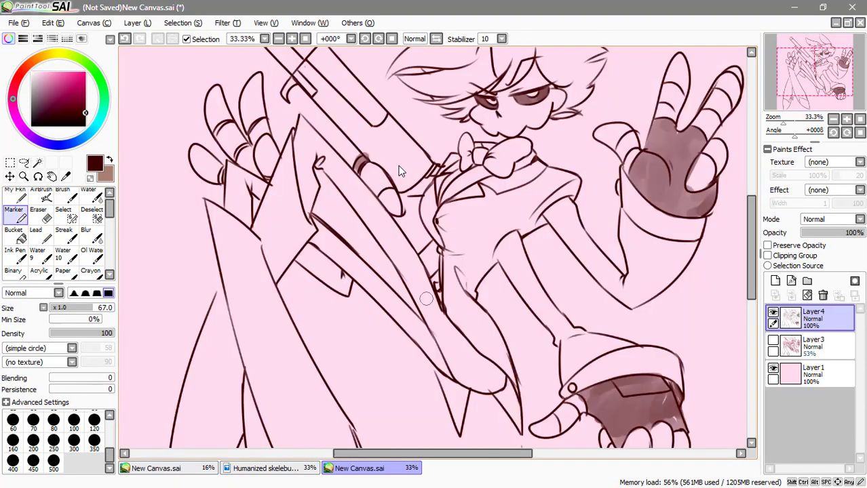
Fill both long thighs, the palm behind the knees and the glove band beside the gun with the same dark brown.
left_click_drag(394, 230, 502, 387)
left_click_drag(298, 122, 407, 272)
left_click_drag(223, 163, 265, 230)
left_click_drag(312, 224, 414, 336)
scroll(400, 169, "down", 2)
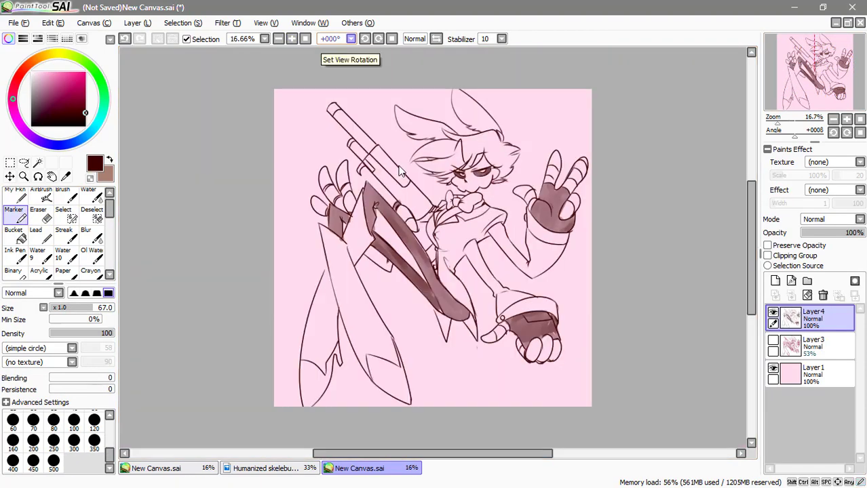
Add a layer beneath the line art and paint the jacket, sleeves and cuffs white with a size 100 Marker.
scroll(400, 169, "up", 2)
left_click(775, 281)
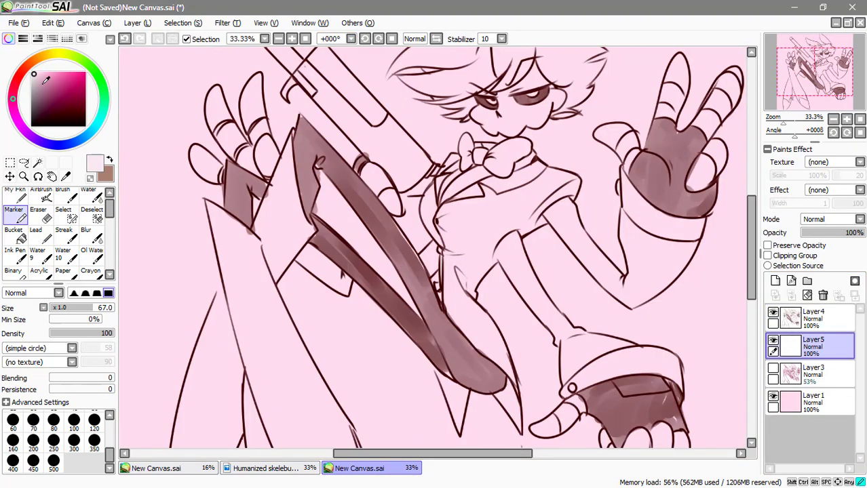
left_click(73, 421)
left_click(31, 72)
mouse_move(461, 184)
left_mouse_down()
mouse_move(468, 285)
mouse_move(543, 339)
mouse_move(519, 209)
mouse_move(652, 258)
left_mouse_up()
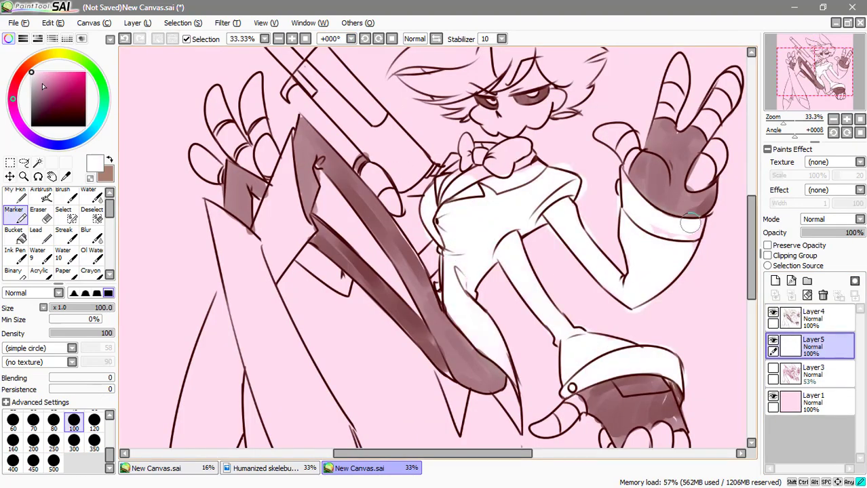
Preserve the white layer's opacity and paint pink stripes across both front sleeves and the lower jacket with a size 43 Marker.
scroll(434, 245, "up", 2)
left_click(56, 72)
left_click(75, 307)
left_click(767, 245)
left_click_drag(407, 326, 485, 407)
left_click_drag(383, 278, 458, 322)
left_click_drag(384, 334, 563, 244)
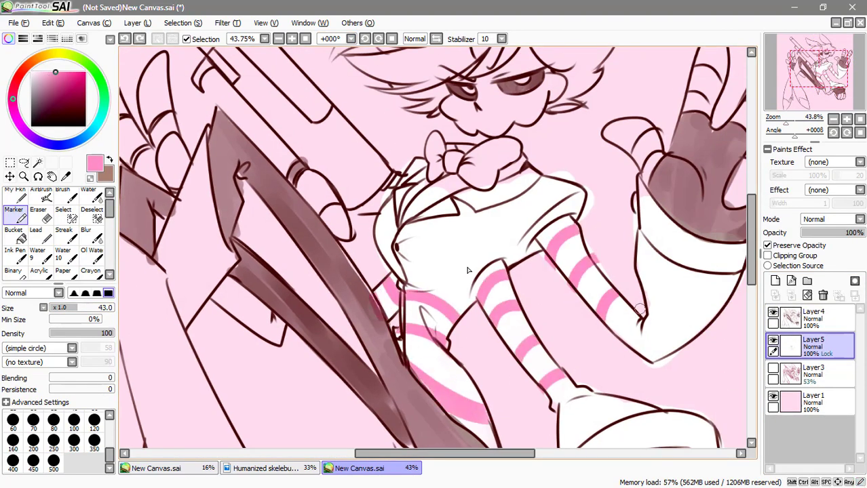
Paint pink stripes across the chest and the flared sleeve ends, and fill the two front cuffs solid pink.
left_click_drag(644, 224, 699, 339)
left_click_drag(407, 264, 569, 190)
mouse_move(609, 448)
left_mouse_down()
mouse_move(547, 279)
mouse_move(610, 292)
left_mouse_up()
left_click_drag(467, 270, 434, 136)
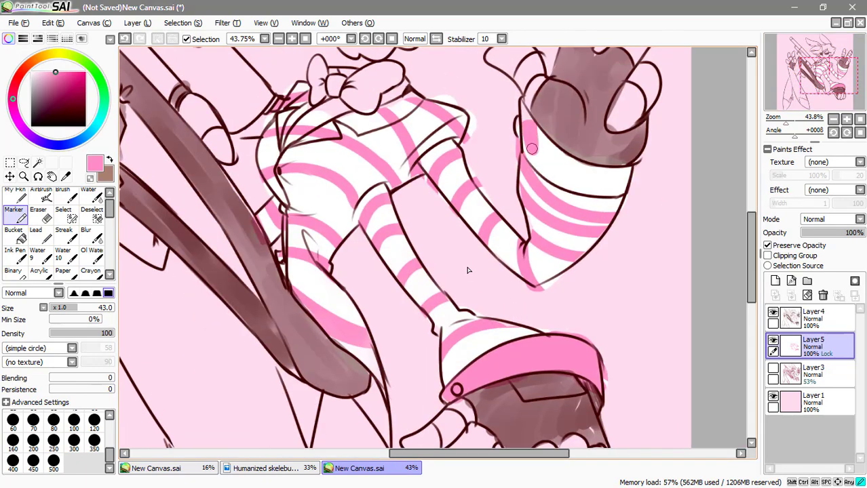
key("super")
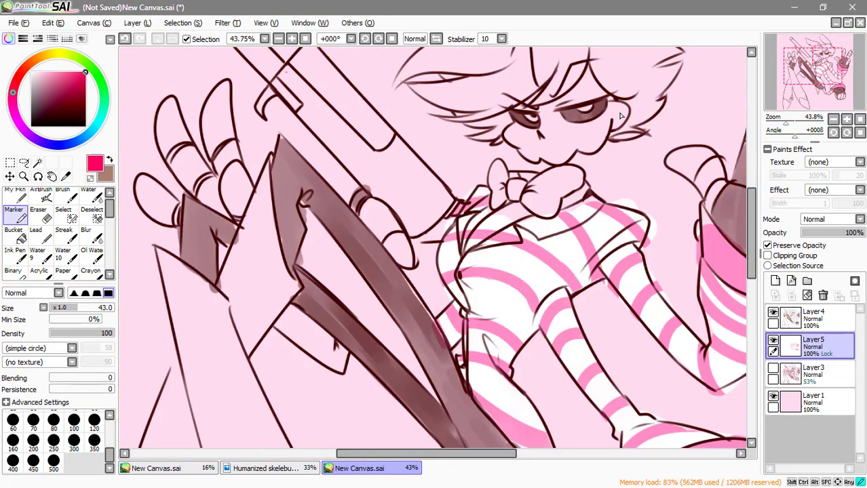
Paint the collar crimson and the bow tie dark maroon with a crimson knot, and erase colour spilled outside the jacket and sleeves.
mouse_move(467, 203)
left_mouse_down()
mouse_move(507, 230)
mouse_move(572, 194)
left_mouse_up()
left_click(478, 238, "alt")
left_click_drag(500, 173, 574, 193)
key("ctrl+minus")
key("ctrl+minus")
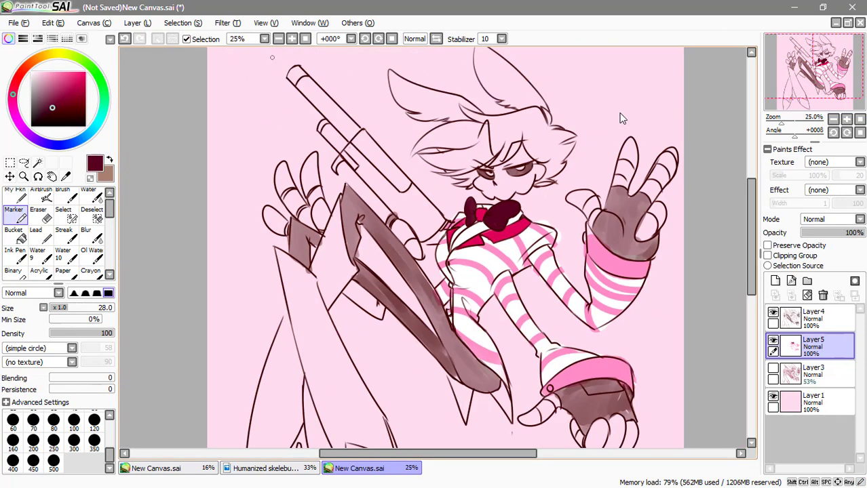
key("ctrl+plus")
key("e")
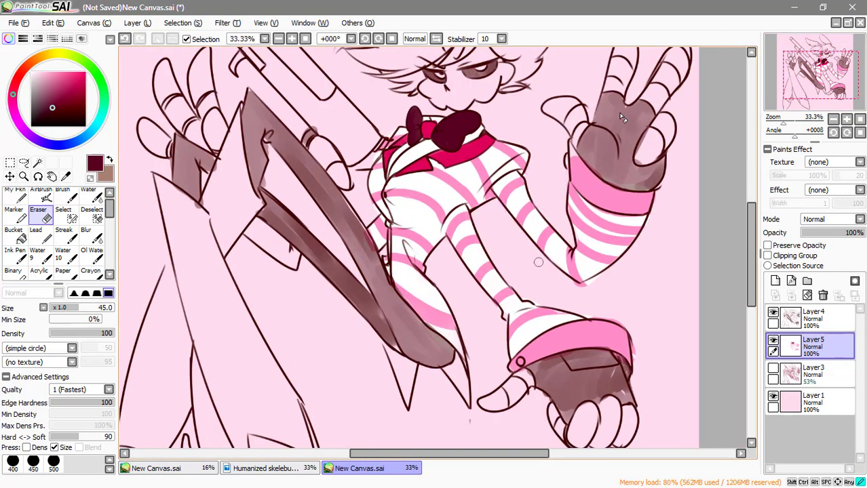
Hide the pink background layer and fill both tall boots with dark purple using the Bucket.
key("n")
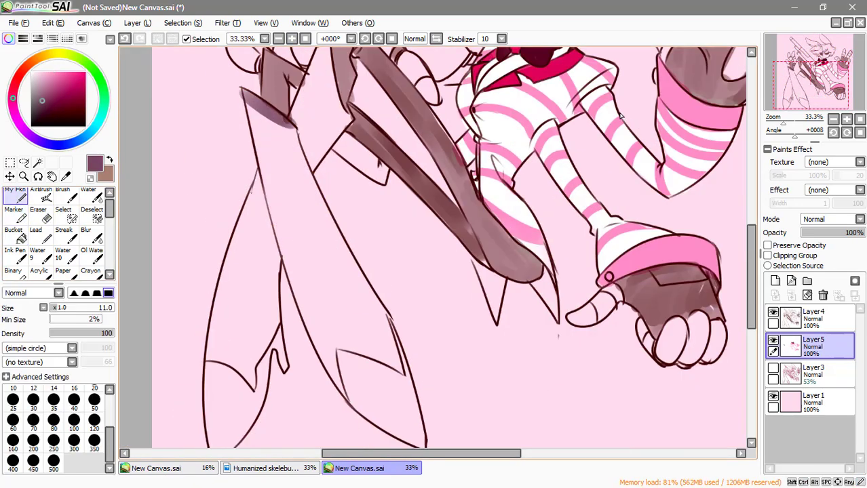
left_click(772, 396)
left_click(21, 236)
left_click(244, 258)
left_click(339, 291)
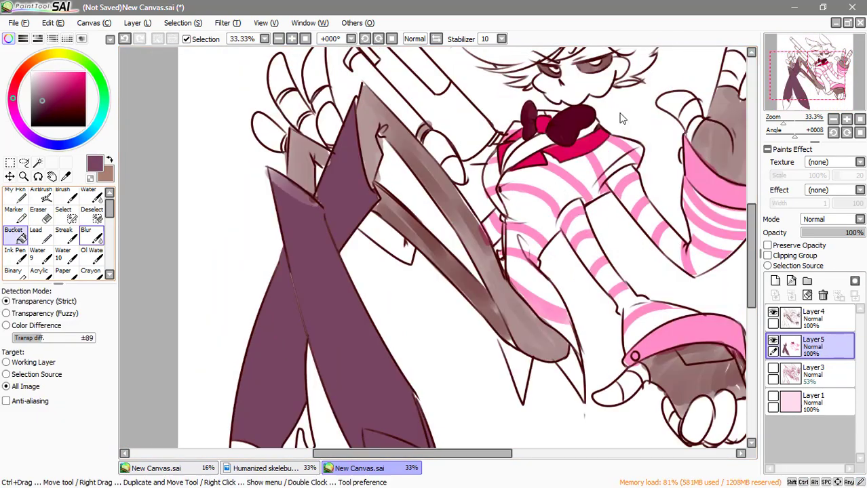
Fill the boots' toe caps pink and add pink pupils and small cheek freckles to the face.
left_click(14, 214)
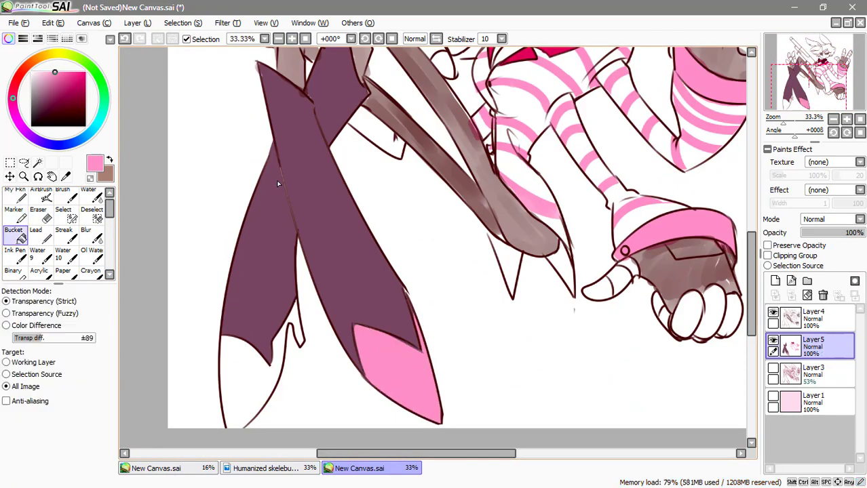
key("ctrl+plus")
left_click(485, 181)
left_click(494, 180)
left_click(560, 180)
left_click(594, 163)
left_click(280, 177, "alt")
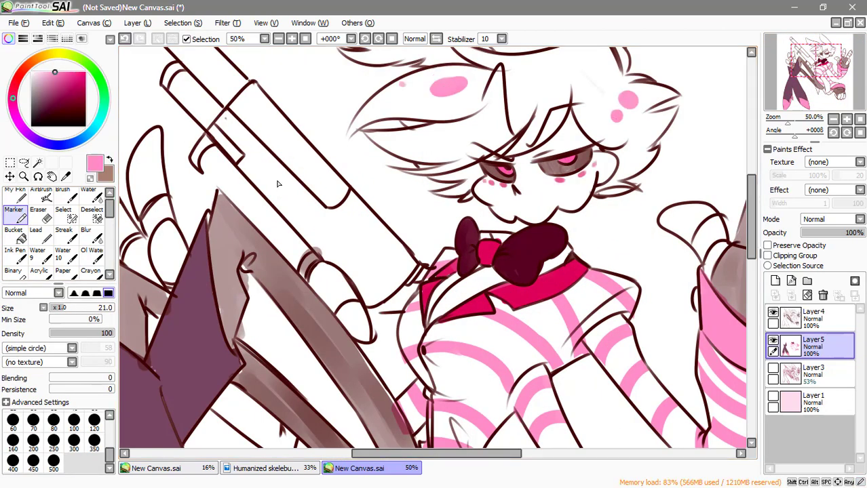
Add pink spots to the hair and pink eyeshadow above the eye, and show the background layer again.
left_click(634, 124)
left_click(460, 129)
left_click_drag(419, 138, 444, 138)
left_click_drag(550, 154, 567, 129)
left_click(773, 396)
Paint the gun's barrel, magazine tube and body dark purplish grey with a size 58 brush.
left_click_drag(817, 71, 802, 60)
left_click(15, 197)
left_click_drag(288, 76, 434, 231)
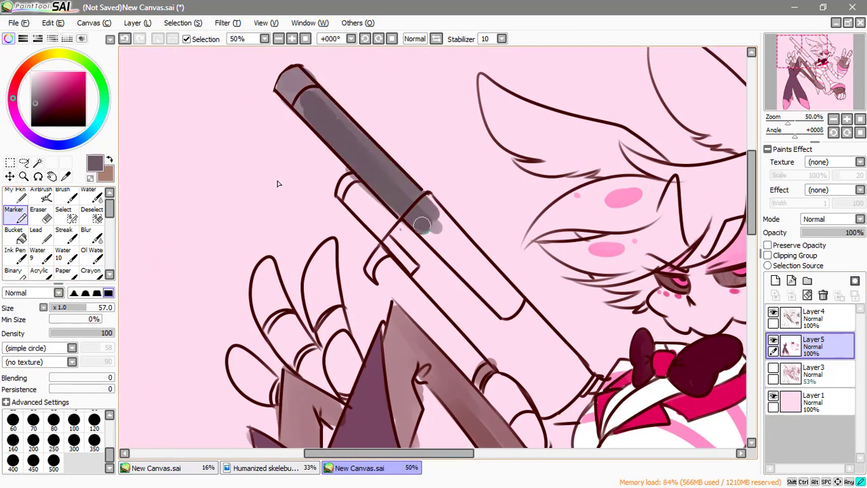
key("ctrl+z")
left_click_drag(339, 180, 482, 336)
left_click_drag(285, 78, 475, 292)
left_click_drag(380, 149, 458, 237)
left_click_drag(427, 203, 539, 350)
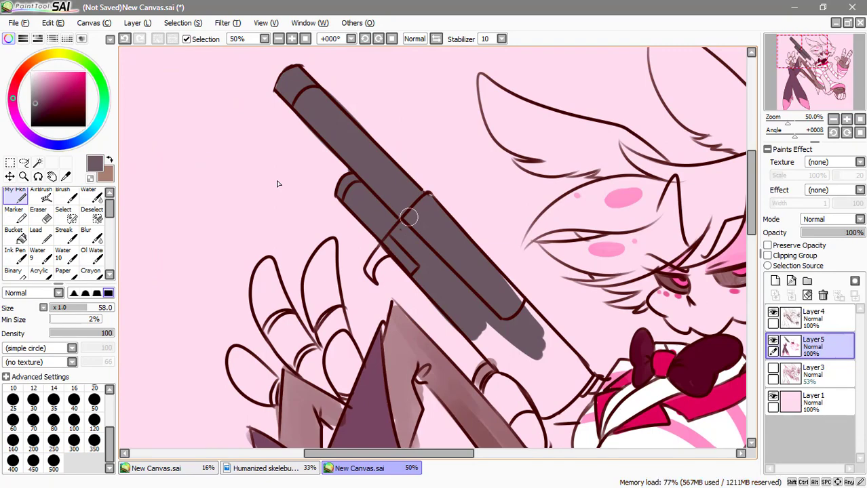
left_click_drag(409, 217, 529, 352)
Preserve the colour layer's opacity and paint a lighter mauve highlight along the gun's barrel and body.
scroll(423, 211, "down", 2)
scroll(423, 211, "up", 1)
left_click(767, 245)
left_click_drag(299, 88, 423, 211)
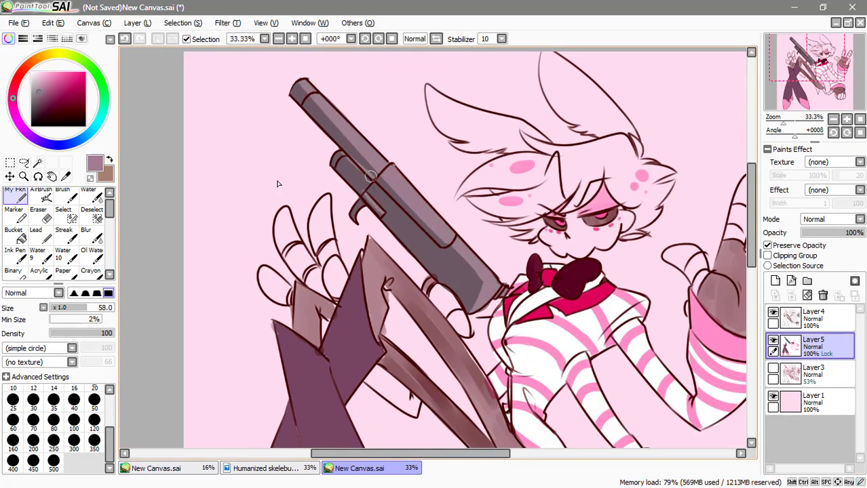
mouse_move(371, 176)
left_mouse_down()
mouse_move(312, 149)
mouse_move(224, 139)
left_mouse_up()
Add a layer beneath the colours and paint the hair, ears, face and fingers white.
left_click(31, 72)
left_click(776, 280)
left_click_drag(441, 196, 339, 169)
mouse_move(366, 135)
left_mouse_down()
mouse_move(493, 157)
mouse_move(380, 108)
mouse_move(312, 157)
left_mouse_up()
left_click_drag(407, 203, 397, 285)
mouse_move(271, 136)
left_mouse_down()
mouse_move(380, 190)
mouse_move(386, 212)
mouse_move(422, 54)
left_mouse_up()
left_click_drag(315, 146, 316, 193)
left_click_drag(221, 200, 315, 193)
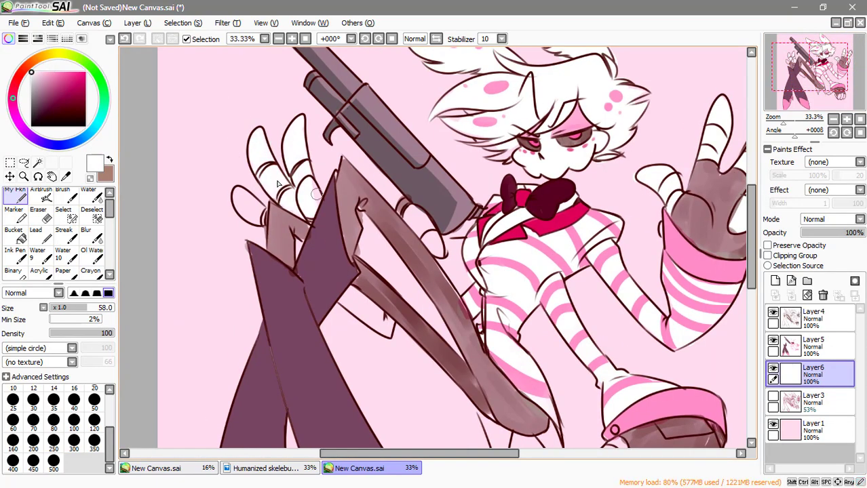
Colour the rear striped sleeve, the area behind the gun hand and the lowered hand's fingers, and merge the line art and colour layers.
left_click_drag(349, 299, 390, 329)
left_click(480, 263, "alt")
left_click_drag(373, 305, 390, 329)
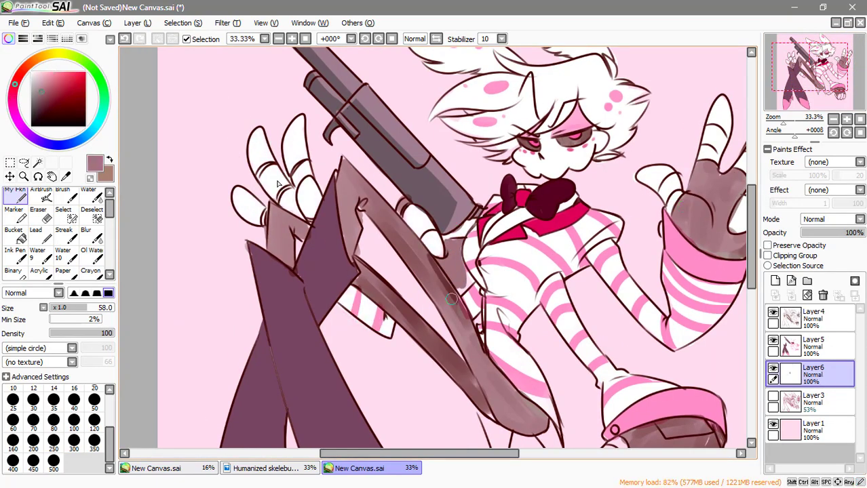
left_click_drag(474, 438, 277, 183)
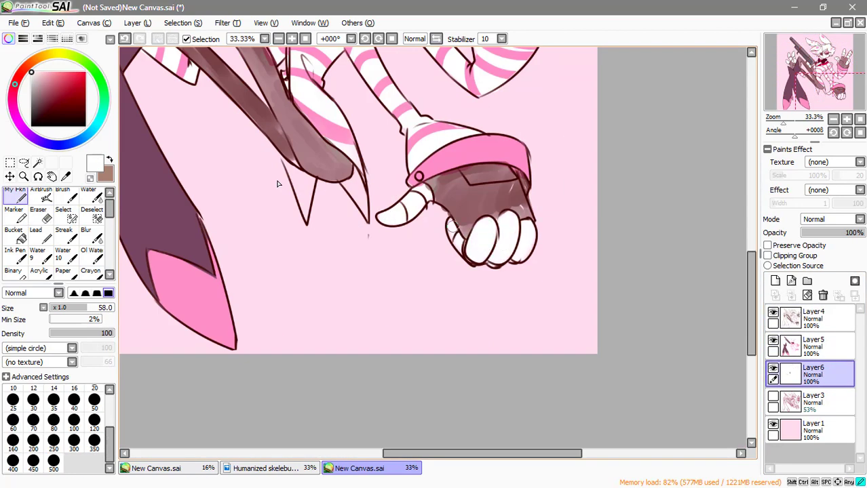
scroll(277, 184, "down", 2)
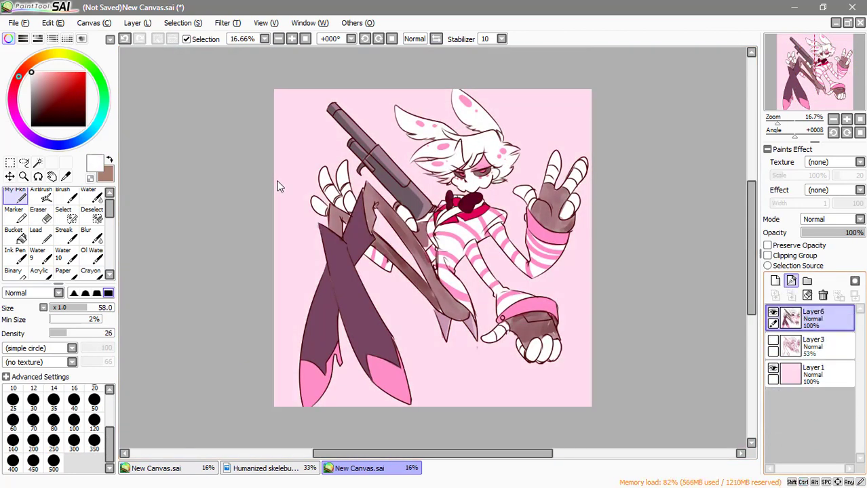
Add a clipped Multiply layer above the merged artwork and shade the raised arm's sleeve purple with a size 100 Marker.
scroll(277, 182, "up", 2)
left_click_drag(543, 214, 646, 297)
left_click(831, 219)
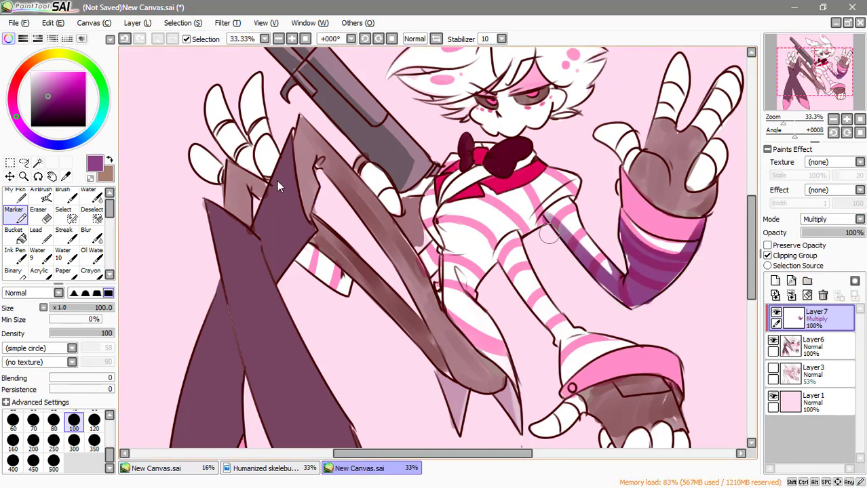
Paint purple shadows over the torso, rear sleeve, rear hand's fingers, boots and the hair's side tufts.
left_click_drag(434, 217, 542, 380)
mouse_move(407, 305)
left_mouse_down()
mouse_move(379, 136)
mouse_move(543, 349)
mouse_move(597, 230)
left_mouse_up()
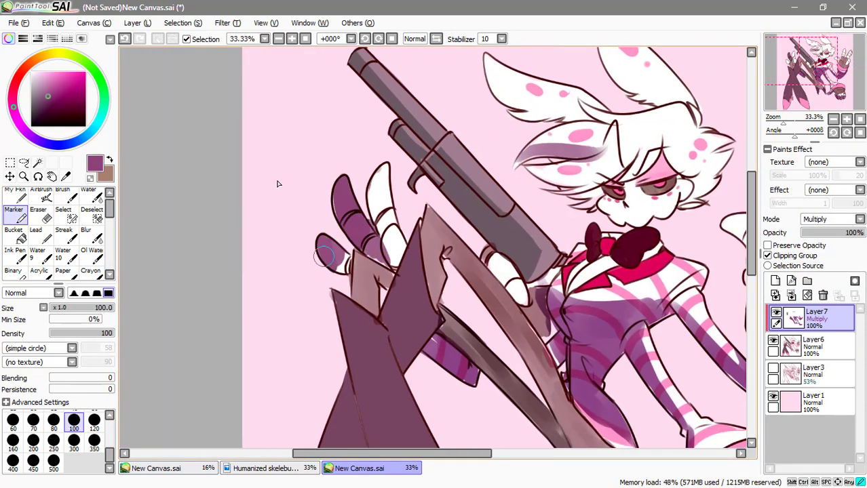
mouse_move(407, 203)
left_mouse_down()
mouse_move(580, 439)
mouse_move(475, 353)
left_mouse_up()
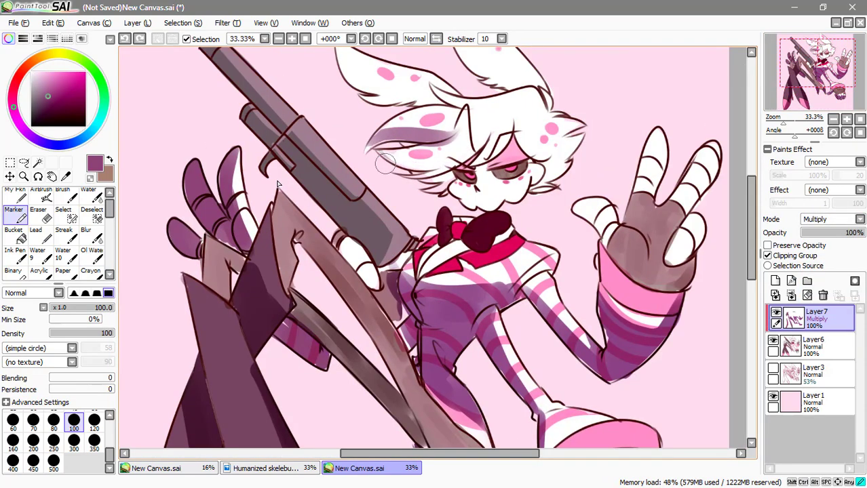
left_click_drag(475, 203, 448, 257)
left_click_drag(420, 122, 339, 204)
Soften the purple shadows on the jacket, sleeves, face and hair with the Blur brush at size 56 and density 90.
left_click(86, 234)
mouse_move(394, 210)
left_mouse_down()
mouse_move(468, 231)
mouse_move(563, 285)
left_mouse_up()
left_click(107, 333)
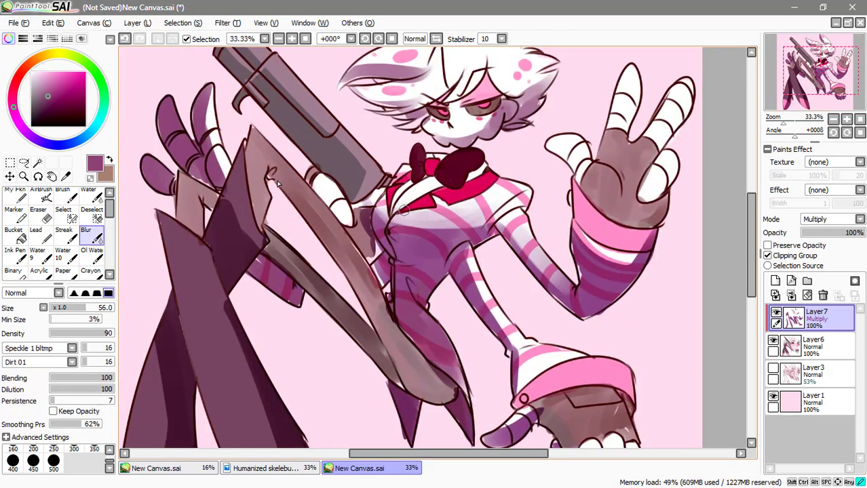
left_click_drag(576, 217, 651, 271)
left_click_drag(407, 203, 439, 254)
mouse_move(475, 149)
left_mouse_down()
mouse_move(542, 176)
mouse_move(495, 149)
left_mouse_up()
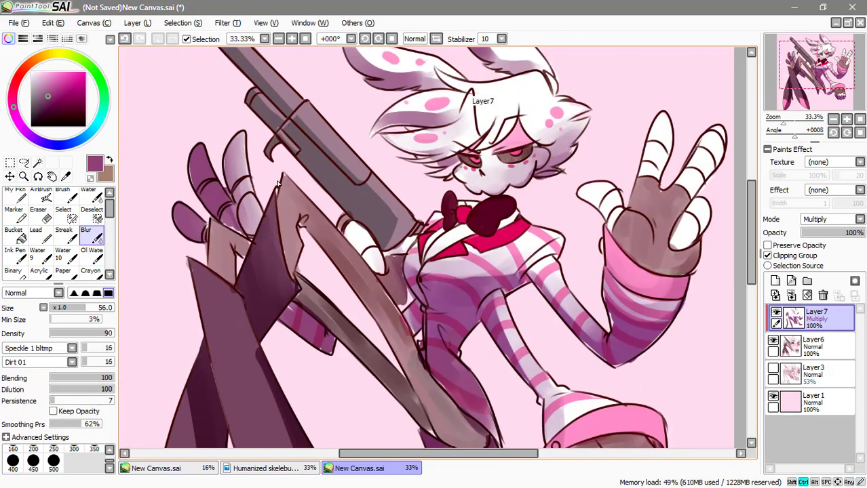
Unclip the Multiply layer and erase the purple spill around the rear hand, gun, head and raised sleeve with a size 45 Eraser.
mouse_move(434, 244)
left_mouse_down()
mouse_move(414, 238)
mouse_move(353, 156)
left_mouse_up()
mouse_move(272, 190)
left_mouse_down()
mouse_move(380, 291)
mouse_move(478, 421)
left_mouse_up()
key("e")
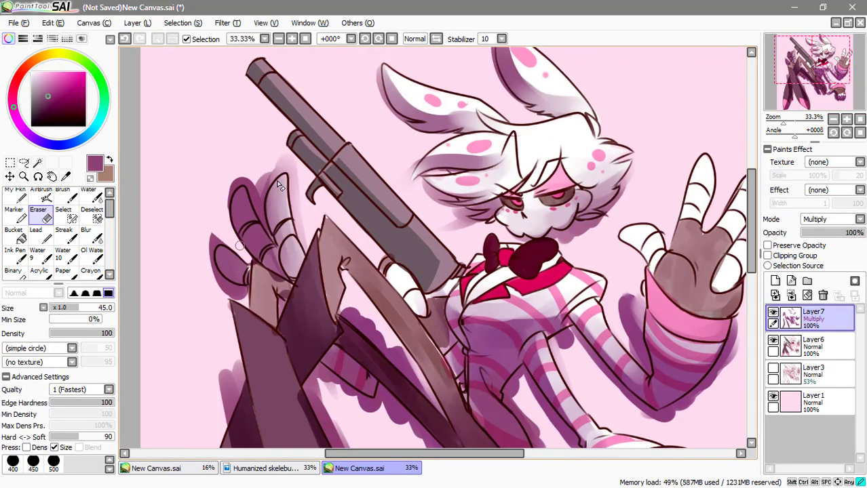
left_click_drag(244, 230, 283, 164)
left_click_drag(487, 44, 439, 105)
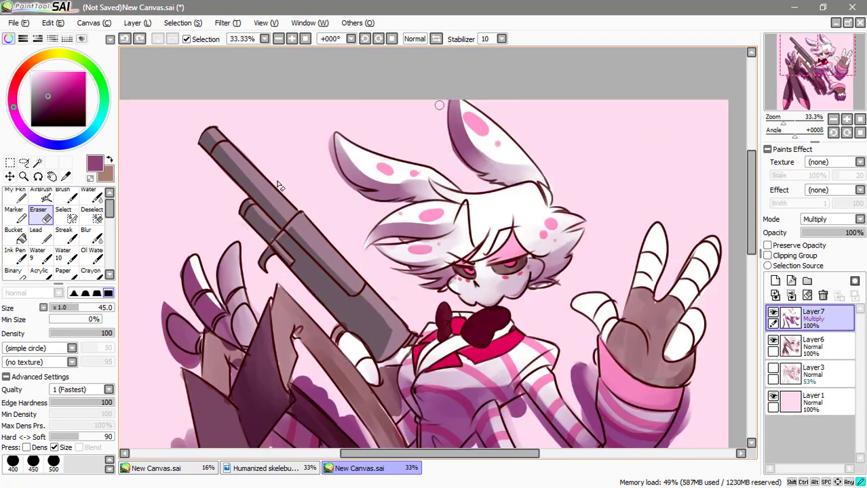
left_click_drag(592, 402, 539, 239)
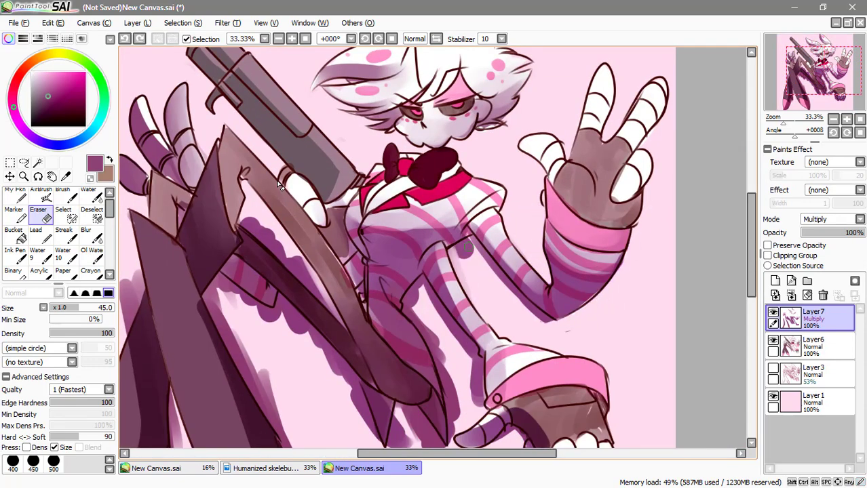
Erase the remaining purple spill around the torso, coat tails, boots and lowered arm with the Eraser enlarged to size 94.
scroll(277, 181, "up", 8)
scroll(277, 181, "down", 7)
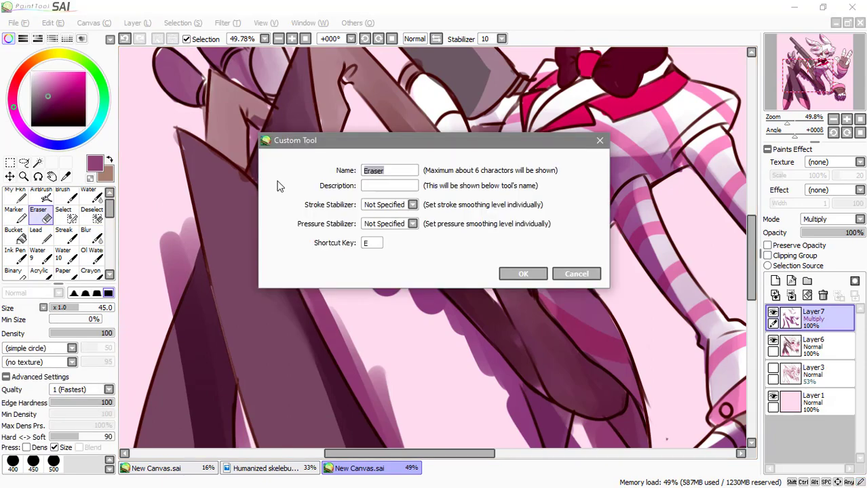
key("Escape")
scroll(276, 187, "down", 2)
scroll(277, 186, "down", 3)
scroll(276, 187, "up", 2)
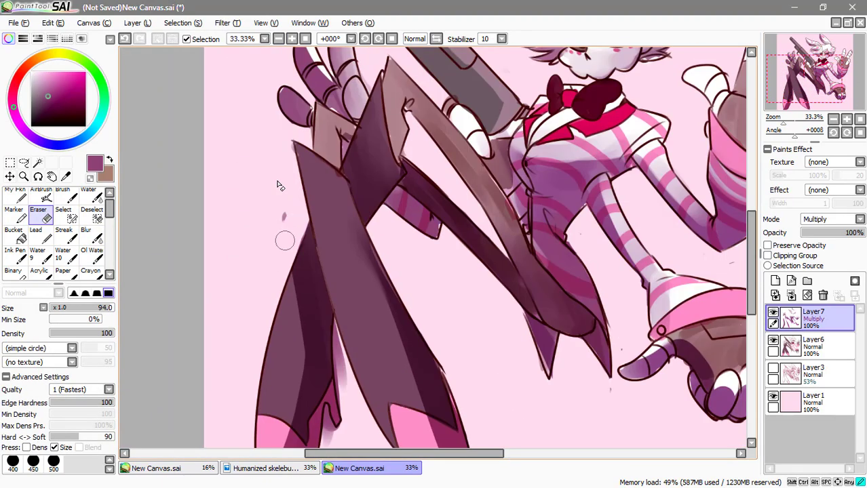
scroll(277, 186, "down", 3)
scroll(276, 184, "up", 5)
scroll(277, 184, "down", 2)
Lower the Multiply layer to 65% opacity, add shadows over the raised hand and face, and merge it into the artwork.
key("b")
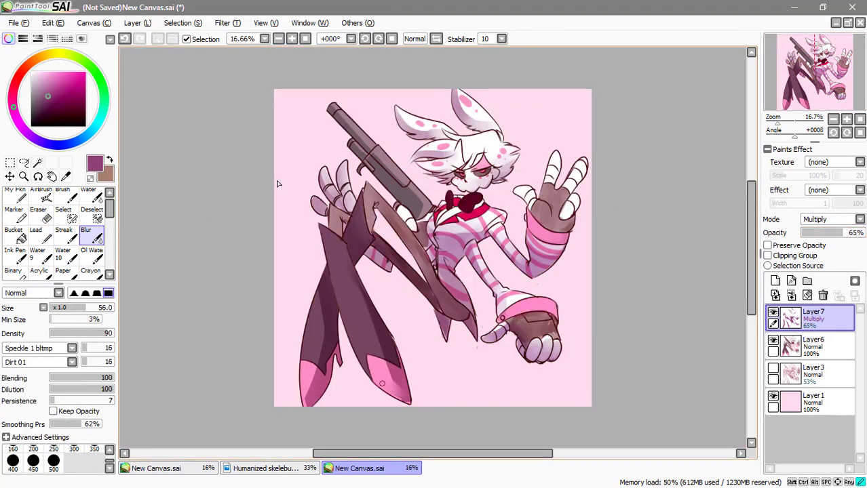
scroll(276, 183, "up", 1)
scroll(276, 183, "up", 2)
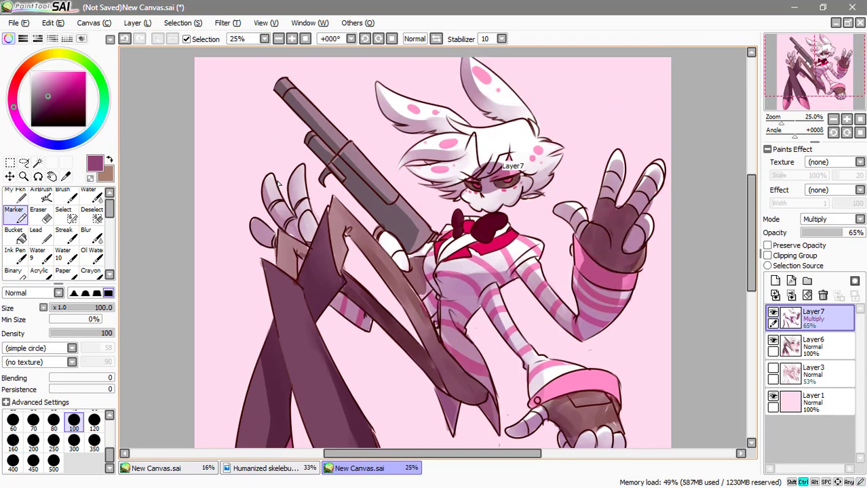
scroll(276, 184, "down", 1)
key("ctrl+e")
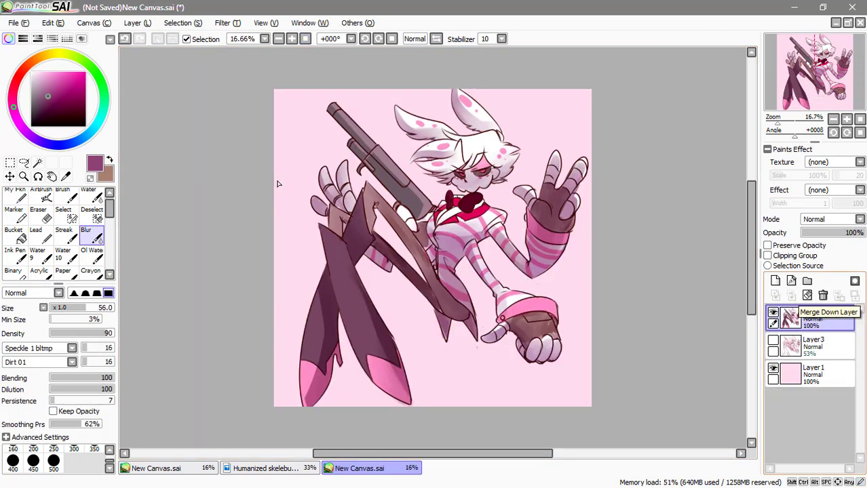
Add a new layer above the artwork, deepen the shadows on the gun, legs and raised hand, and merge the result.
left_click(775, 281)
left_click(13, 215)
key("ctrl+plus")
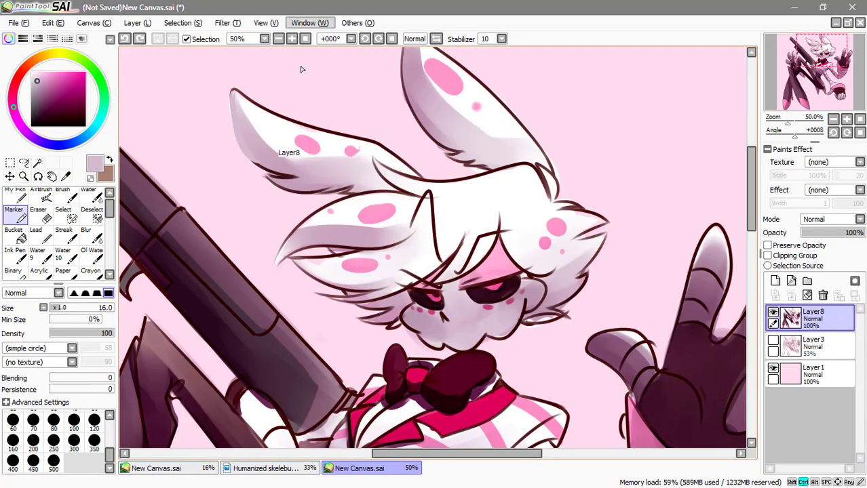
key("ctrl+plus")
Paint white along the nose bridge with a size 17 Marker and soften the nose and cheek edges with a size 21 Blur brush.
left_click_drag(376, 160, 373, 201)
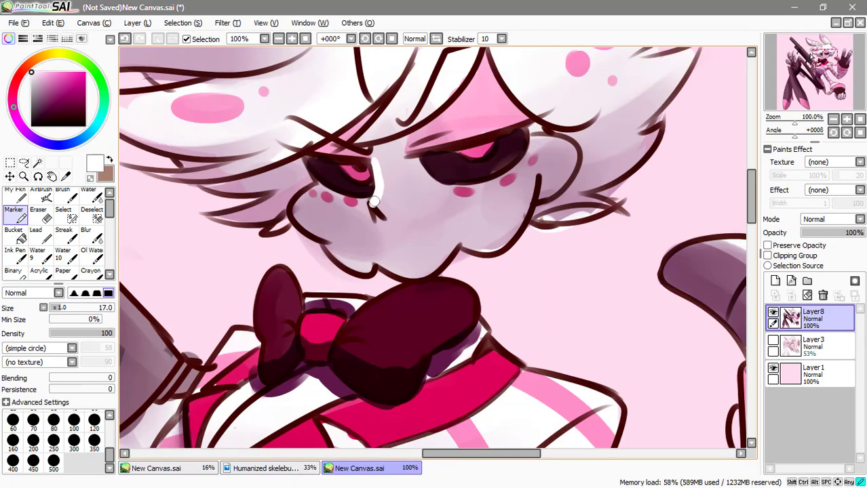
key("b")
left_click_drag(536, 136, 573, 170)
left_click_drag(380, 160, 377, 224)
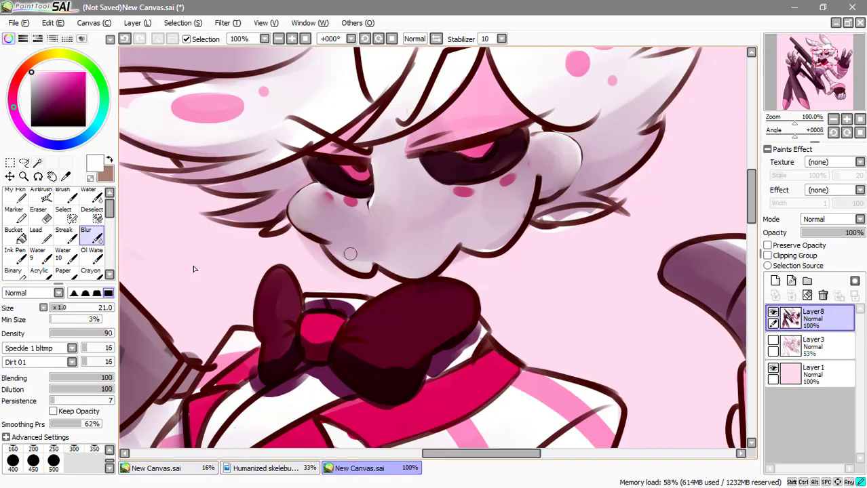
Blend away the cheek freckles and inner face lines and smooth the muzzle shading with the Blur brush at size 21.
left_click_drag(447, 204, 522, 170)
mouse_move(370, 197)
left_mouse_down()
mouse_move(381, 209)
mouse_move(518, 193)
mouse_move(556, 146)
left_mouse_up()
left_click_drag(421, 217, 529, 224)
left_click_drag(475, 258, 522, 271)
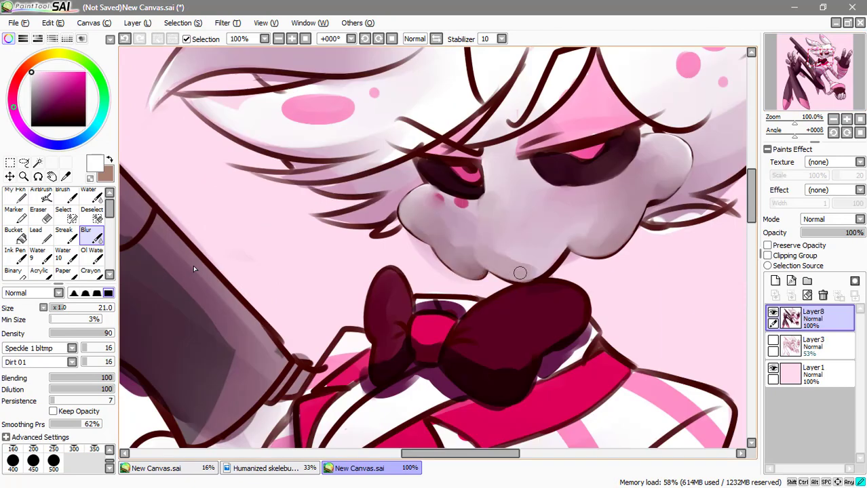
mouse_move(475, 230)
left_mouse_down()
mouse_move(514, 253)
mouse_move(614, 227)
left_mouse_up()
left_click_drag(668, 152, 569, 178)
Reshape the dark eye sockets with a size 12 Marker, blend a shadow beside the nose bridge and sample white for its edge.
key("m")
left_click(479, 166, "alt")
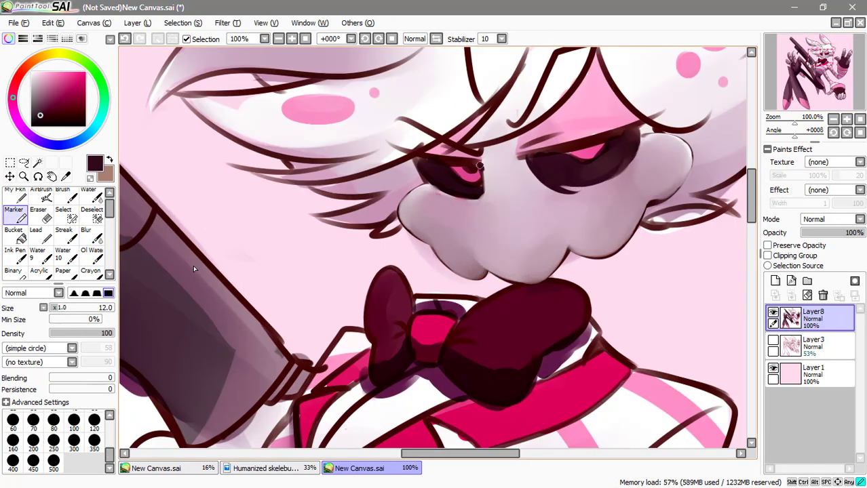
left_click_drag(519, 216, 526, 176)
key("b")
left_click(516, 210, "alt")
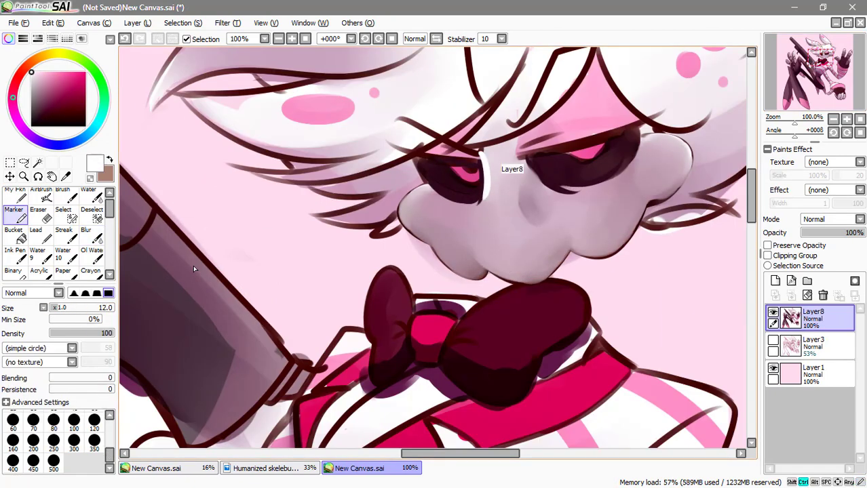
Paint a dark nose and white cheek highlights with a size 24 brush, and soften the highlights with Blur at size 32, density 54.
key("n")
left_click_drag(477, 212, 501, 219)
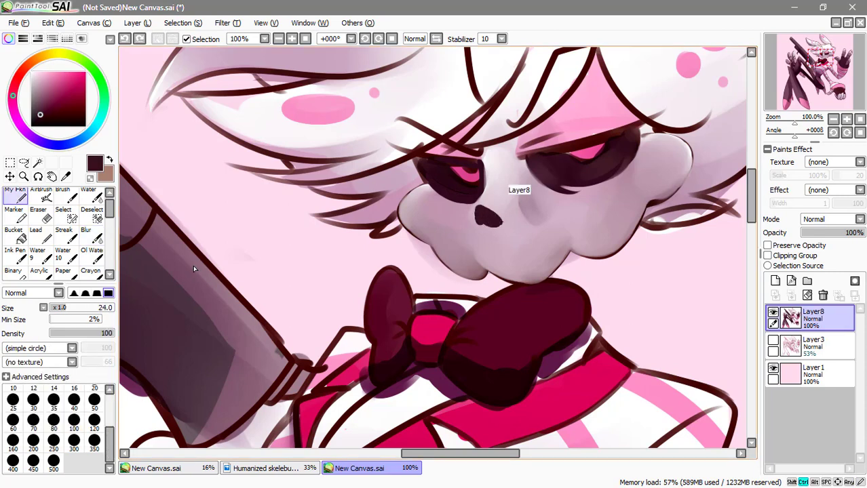
key("m")
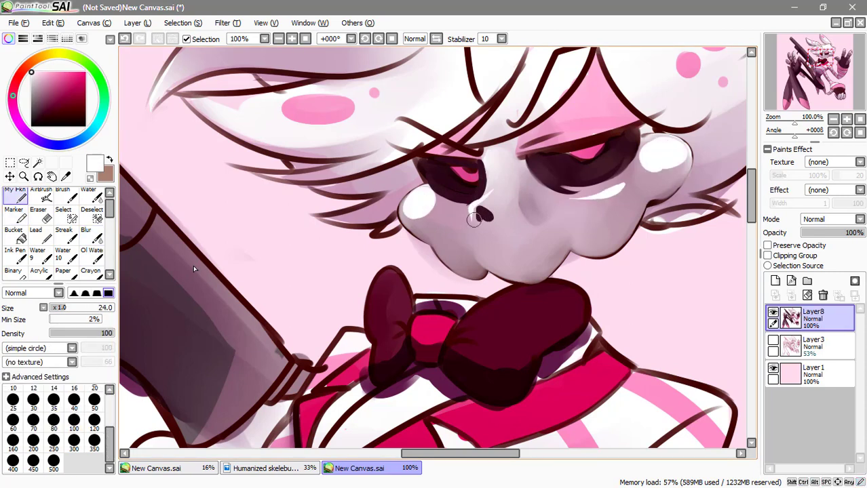
key("b")
left_click_drag(417, 200, 427, 221)
mouse_move(638, 170)
left_mouse_down()
mouse_move(657, 147)
mouse_move(559, 205)
mouse_move(684, 155)
left_mouse_up()
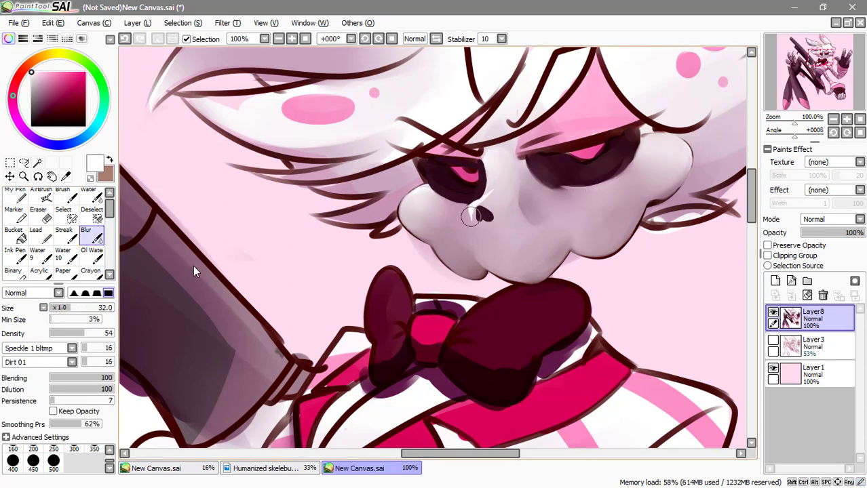
Refine the nose into an upside-down heart and repaint the smaller eye's pink iris with a size 10 brush.
left_click(475, 215, "alt")
key("n")
key("ctrl+plus")
left_click(455, 166, "alt")
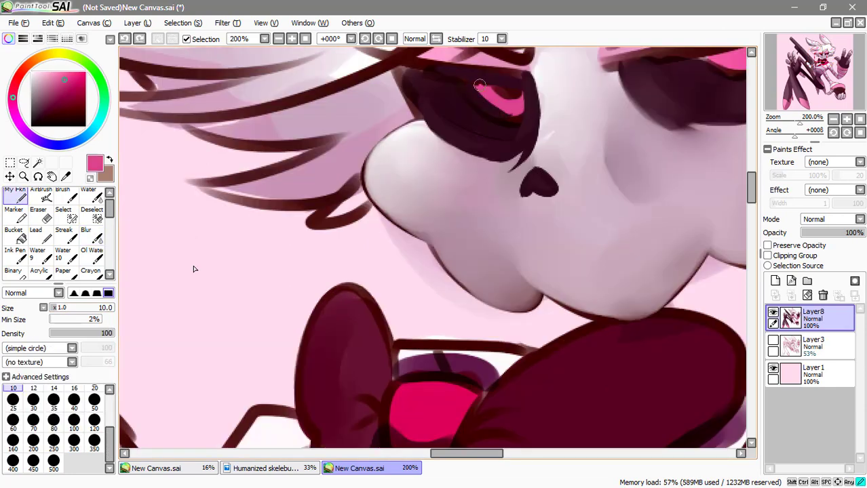
scroll(434, 251, "down", 3)
scroll(434, 251, "up", 3)
Rim the larger eye socket in pale pink with a size 18 Marker and blend it using Blur at size 25, density 69.
key("m")
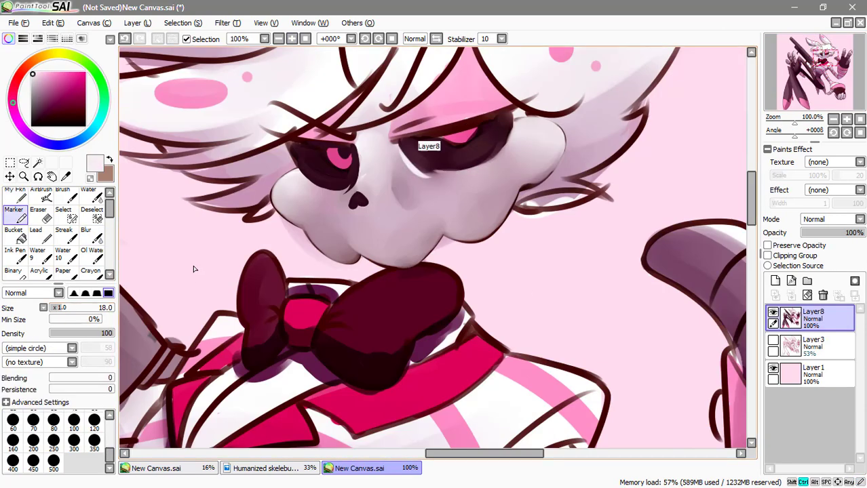
mouse_move(305, 178)
left_mouse_down()
mouse_move(325, 244)
mouse_move(400, 237)
left_mouse_up()
key("b")
left_click_drag(319, 190, 401, 167)
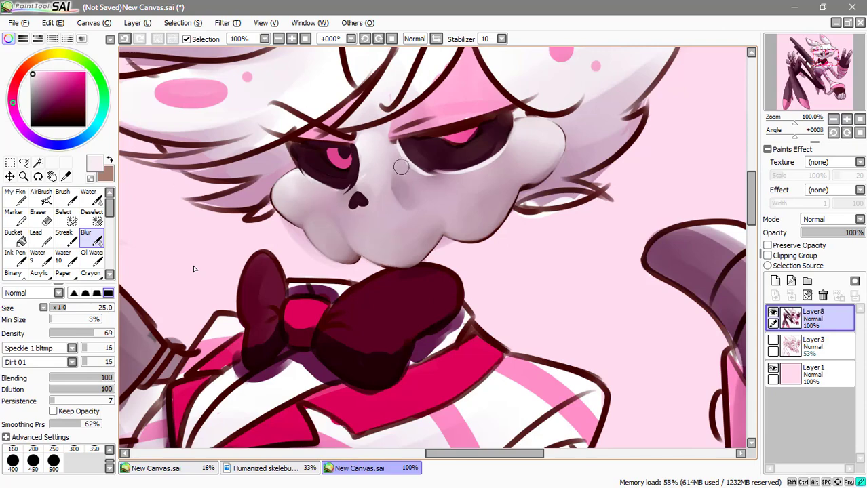
Edge the outer cheek in white and darken the eye sockets with a size 10 brush, and blend them with a small Blur brush.
key("n")
scroll(498, 148, "down", 1)
scroll(628, 287, "up", 2)
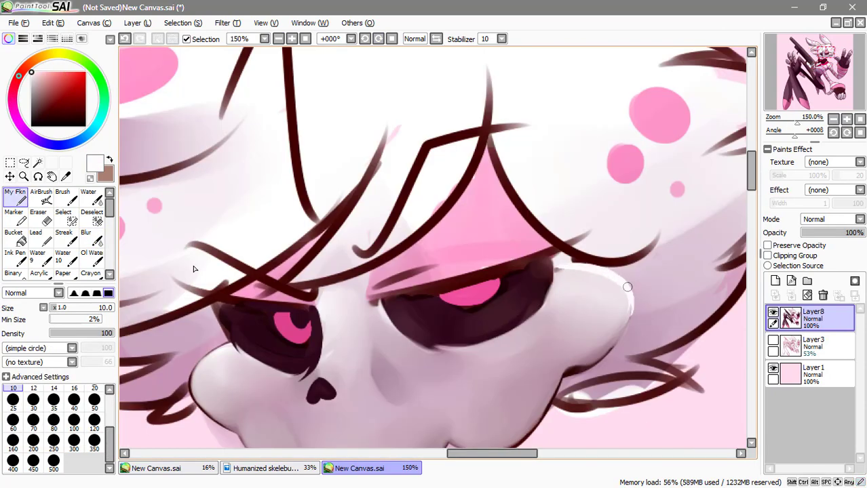
mouse_move(224, 299)
left_mouse_down()
mouse_move(278, 309)
mouse_move(285, 359)
left_mouse_up()
key("b")
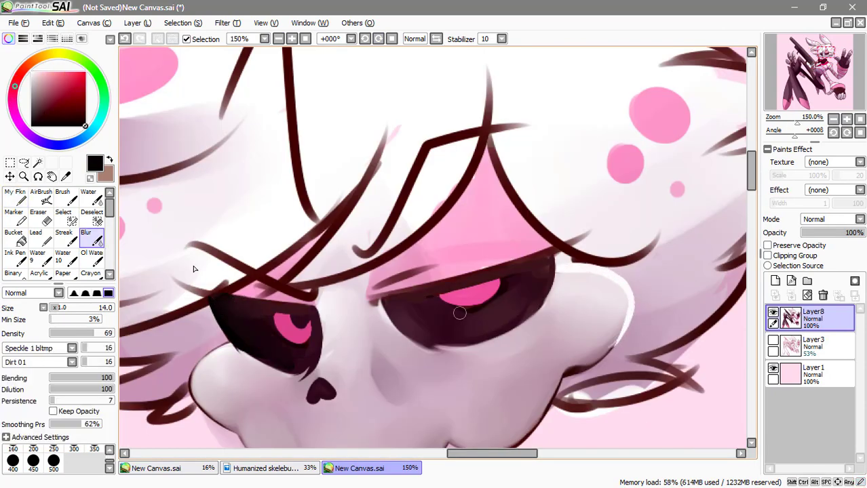
left_click_drag(292, 441, 197, 205)
left_click_drag(468, 129, 509, 108)
key("bracketleft")
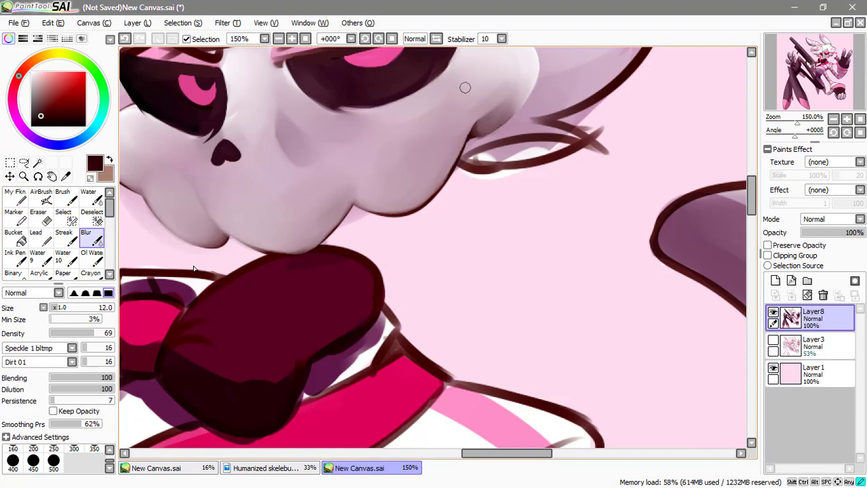
Erase stray tint around the chin and shoulders with a size 29 Eraser.
key("e")
scroll(193, 267, "down", 3)
scroll(193, 265, "up", 2)
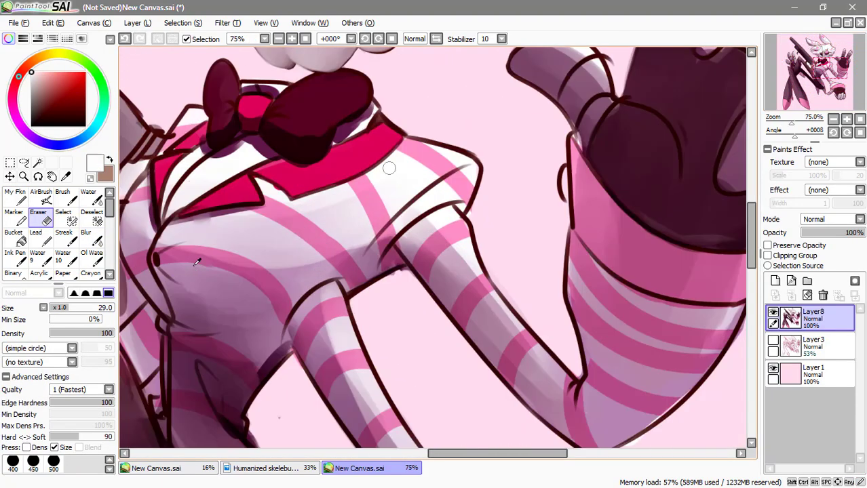
Blend the stripes on the raised arm's upper sleeve into soft white shading with Blur at size 41, density 73.
key("b")
left_click_drag(468, 223, 563, 373)
left_click_drag(434, 224, 569, 386)
left_click_drag(400, 230, 475, 299)
mouse_move(441, 224)
left_mouse_down()
mouse_move(574, 407)
mouse_move(465, 209)
mouse_move(455, 244)
mouse_move(434, 230)
mouse_move(460, 187)
left_mouse_up()
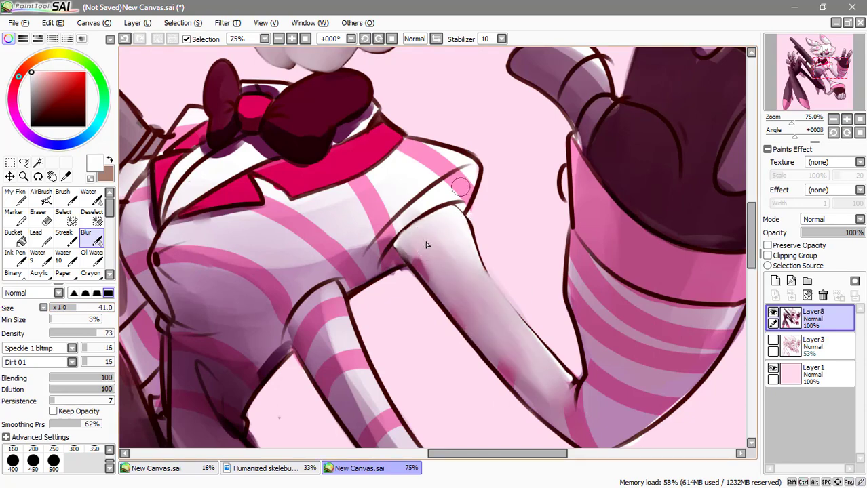
Blend away the rear long ear's pink spots and lower outline with the size 41 Blur brush.
scroll(460, 187, "down", 2)
left_click_drag(407, 136, 459, 356)
left_click_drag(285, 156, 393, 197)
left_click_drag(339, 204, 379, 272)
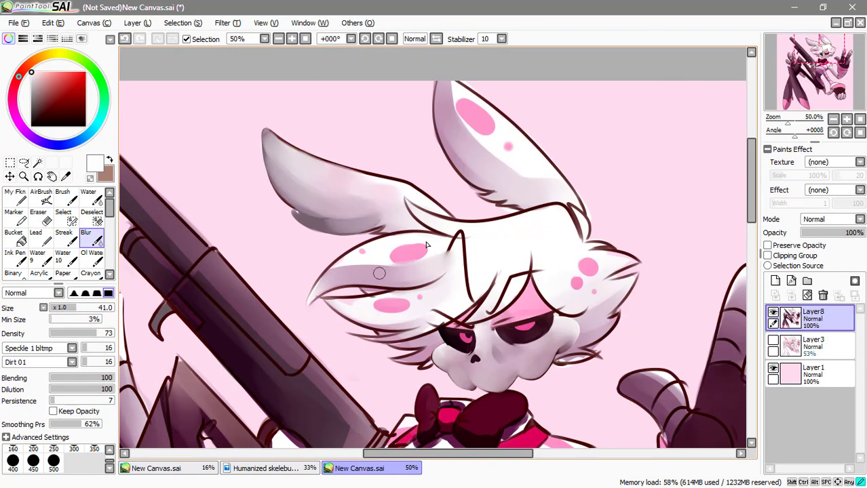
Smooth the large side hair tuft with a size 18 Blur brush and paint white over its outlines and tips with the Marker.
key("[")
mouse_move(319, 291)
left_mouse_down()
mouse_move(330, 215)
mouse_move(337, 272)
mouse_move(374, 283)
left_mouse_up()
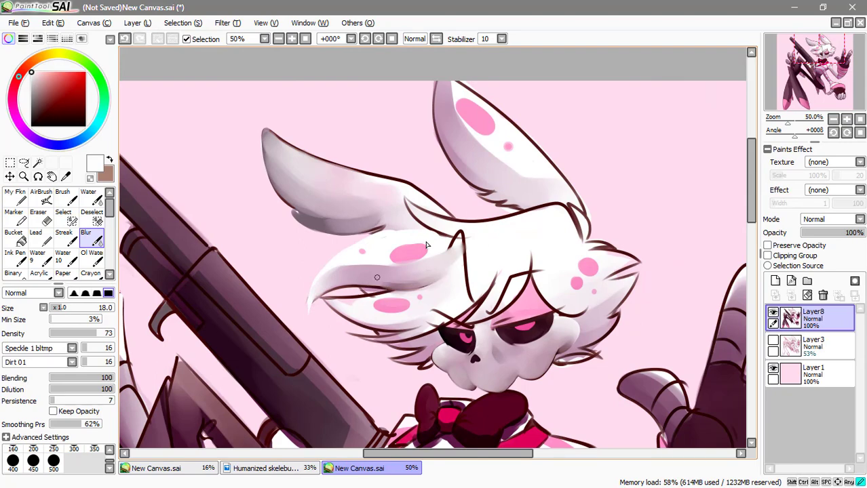
key("b")
scroll(426, 245, "down", 1)
scroll(426, 245, "up", 1)
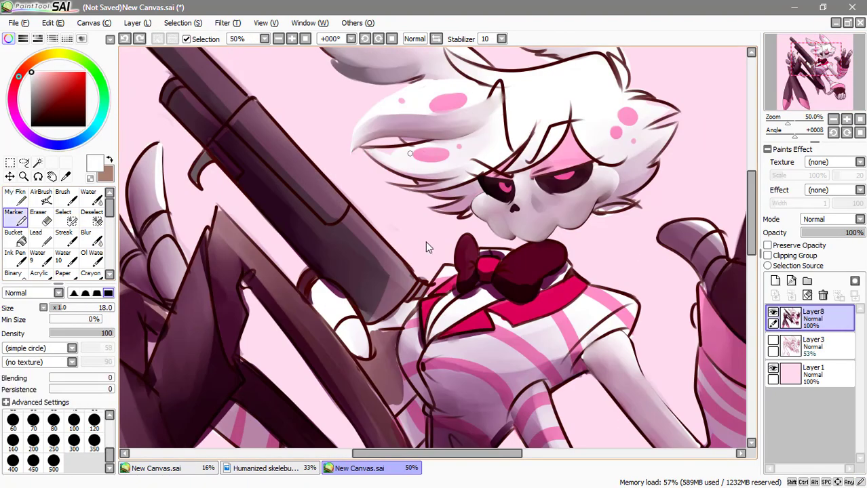
left_click_drag(352, 145, 481, 128)
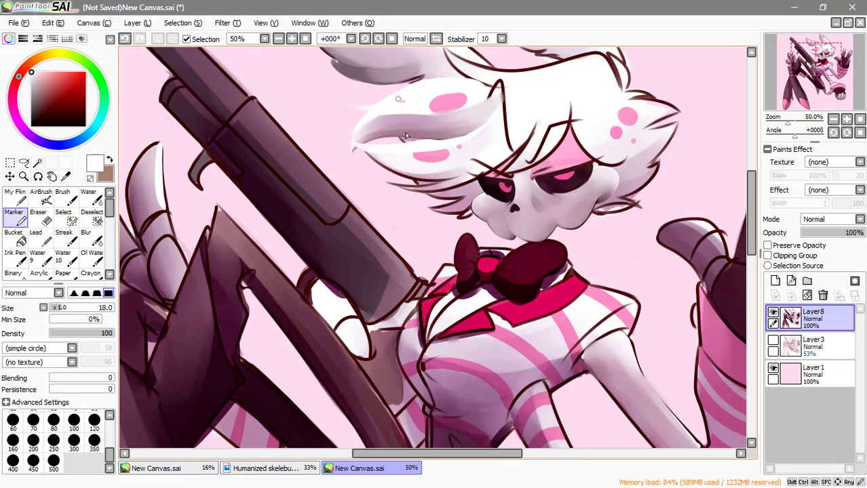
scroll(406, 135, "up", 3)
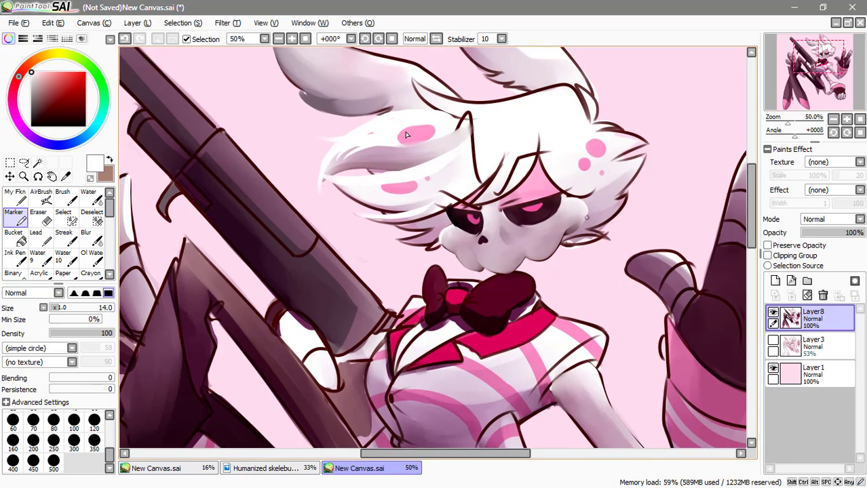
Blend the side tuft's pink spots and the adjoining fringe lines into the white hair with the Blur brush at up to size 39.
left_click(406, 135, "alt")
scroll(406, 134, "down", 1)
key("b")
scroll(406, 134, "up", 1)
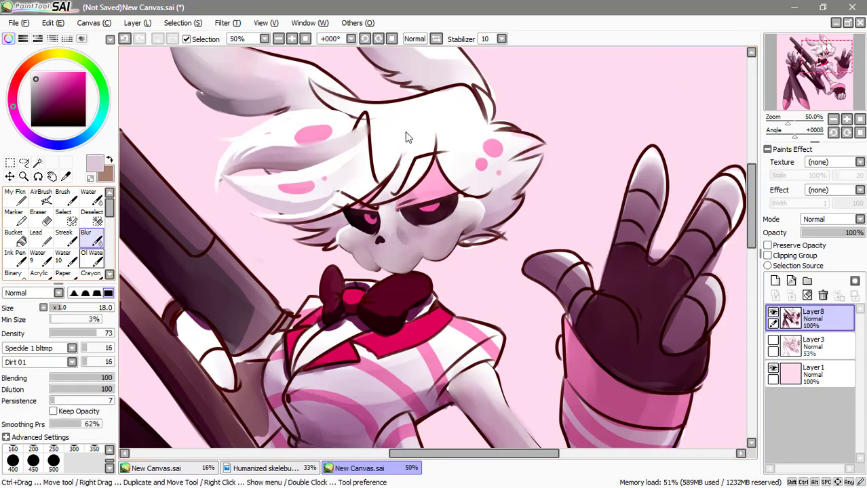
left_click_drag(346, 137, 370, 160)
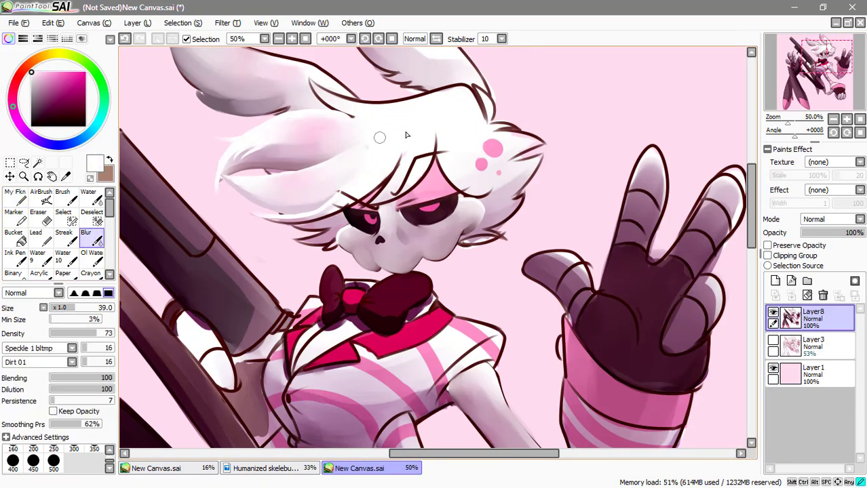
key("ctrl+z")
left_click_drag(292, 217, 320, 213)
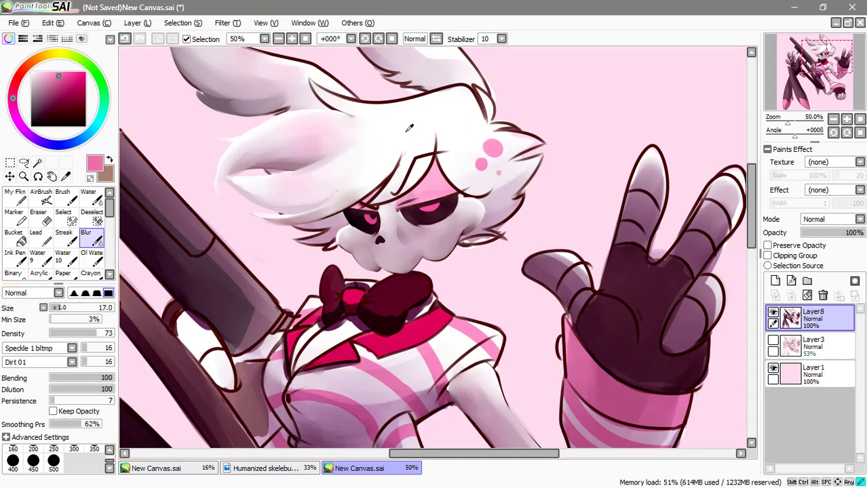
Soften the fringe outlines above the smaller eye with the Blur brush and clean the hair edge with the size 29 Eraser.
scroll(409, 128, "up", 1)
key("bracketleft")
left_click(406, 134, "alt")
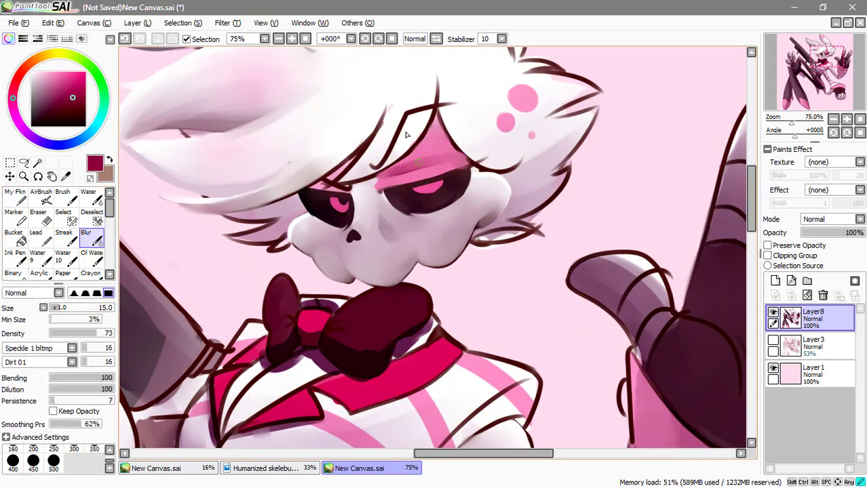
mouse_move(390, 105)
left_mouse_down()
mouse_move(336, 170)
mouse_move(353, 162)
left_mouse_up()
scroll(405, 134, "up", 1)
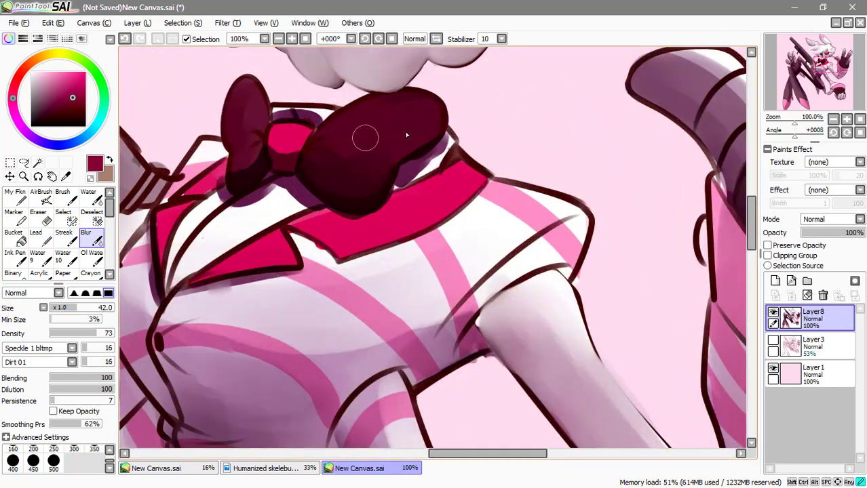
key("bracketright")
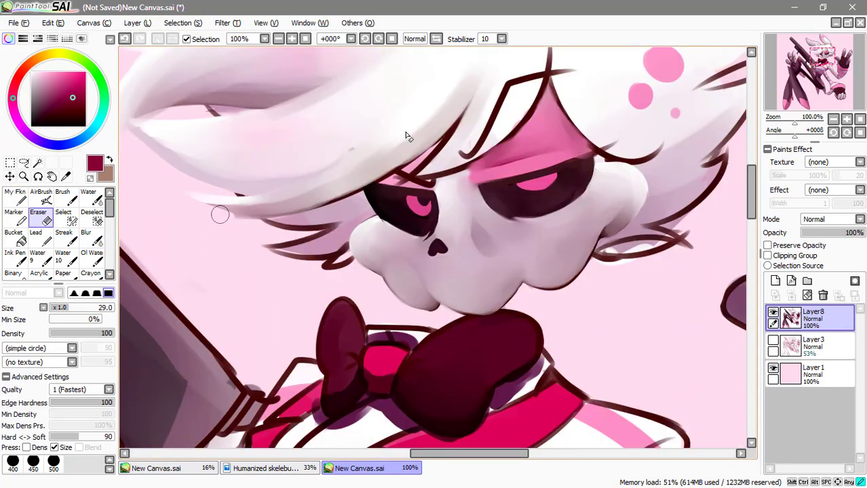
left_click_drag(367, 229, 602, 401)
Smooth the white rim and inner shading of the large side tuft with the Blur brush at up to size 36.
left_click(405, 132, "alt")
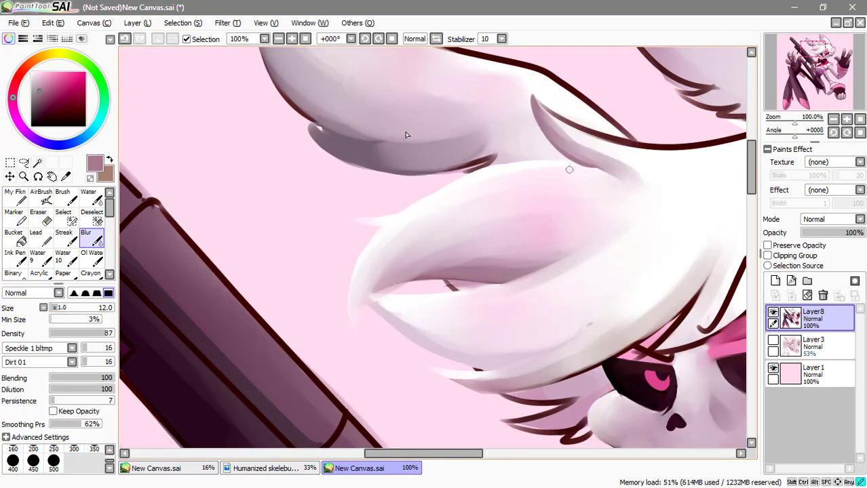
left_click(465, 188, "alt")
left_click_drag(465, 188, 412, 234)
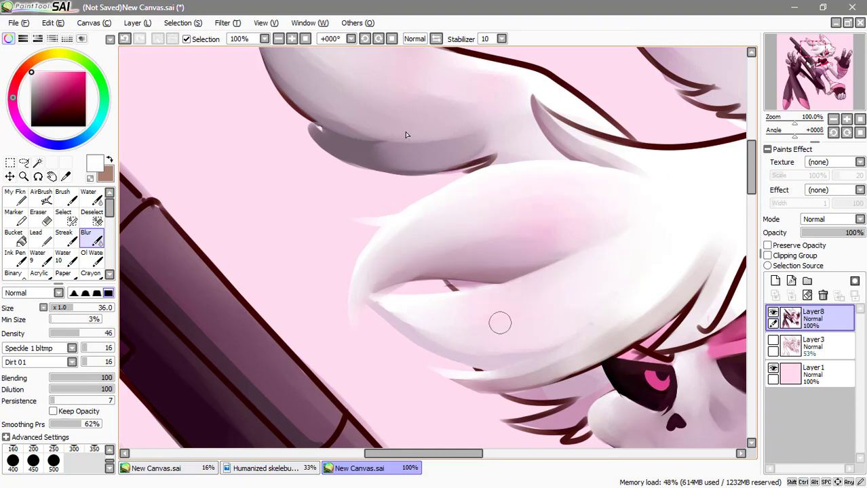
left_click_drag(500, 322, 292, 386)
Cover the crown outline between the ears and brighten the large side tuft's edges in white with the size 16 Marker.
key("m")
left_click_drag(406, 206, 658, 198)
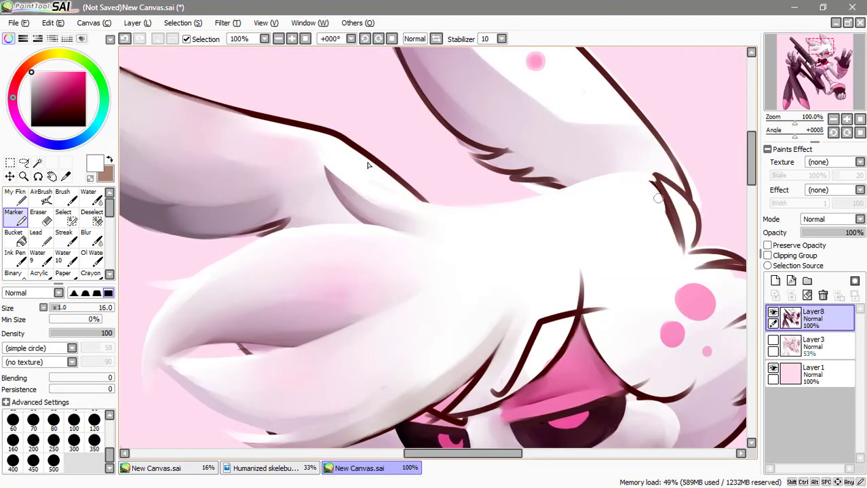
mouse_move(168, 352)
left_mouse_down()
mouse_move(211, 354)
mouse_move(428, 275)
left_mouse_up()
left_click_drag(156, 400, 218, 384)
scroll(219, 383, "down", 2)
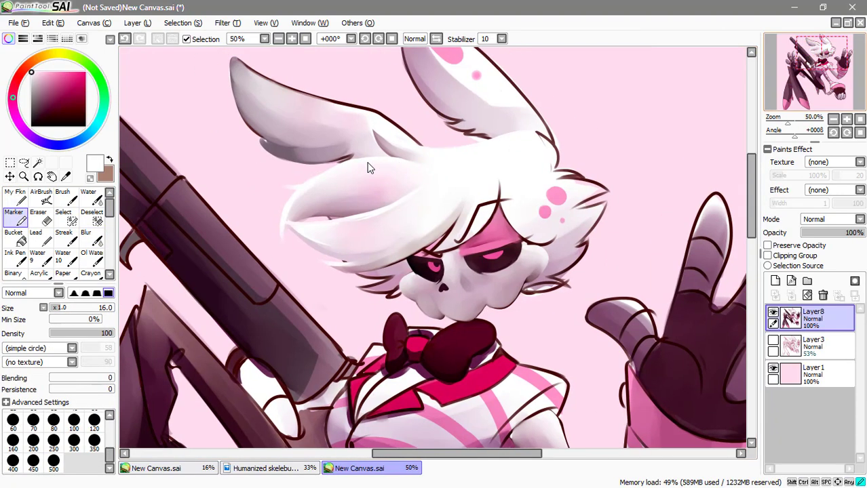
Work white over the outlines of the spotted hair tuft's long point and blend them with Blur at size 21, density 74.
scroll(274, 226, "up", 2)
key("b")
key("]")
left_click_drag(505, 175, 580, 117)
left_click_drag(482, 151, 541, 136)
key("b")
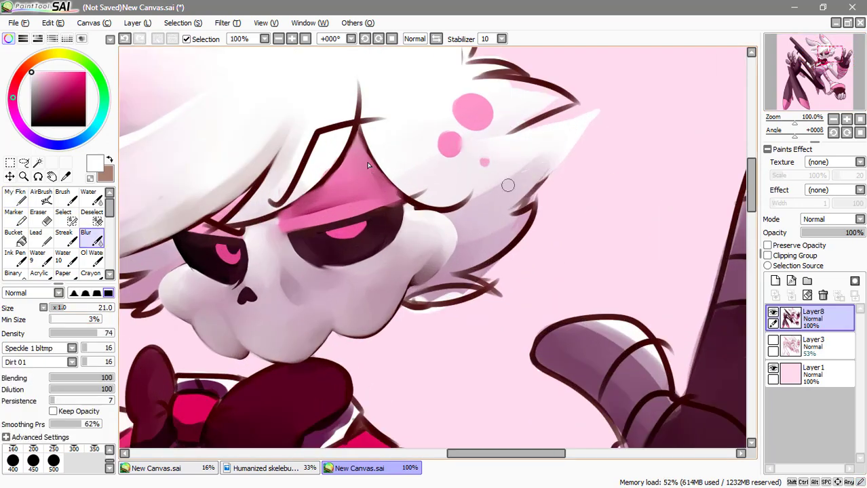
key("e")
scroll(368, 169, "down", 5)
scroll(368, 170, "up", 5)
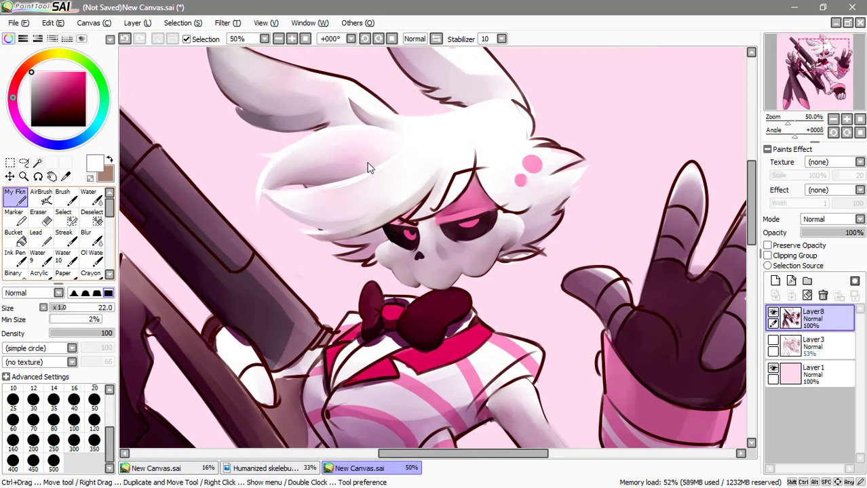
Add a curved mauve shadow inside the spotted tuft's point and cover its remaining pink spots with white.
left_click(603, 137, "alt")
key("n")
left_click_drag(603, 136, 630, 148)
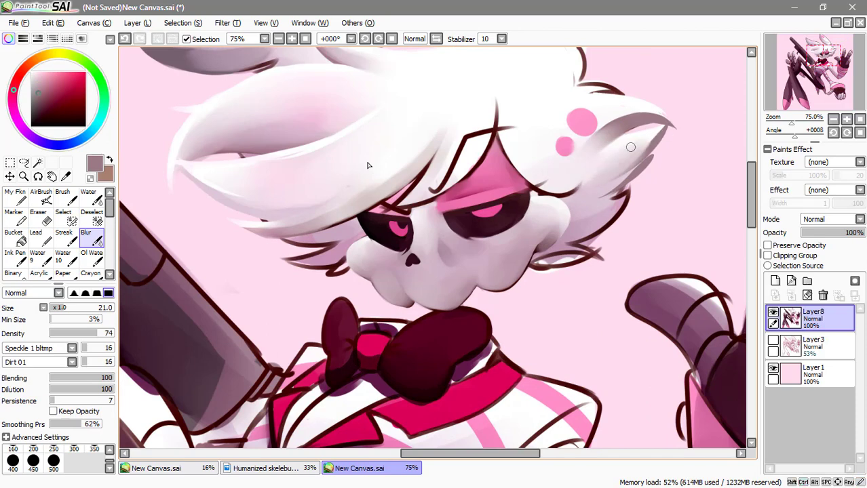
key("e")
mouse_move(568, 173)
left_mouse_down()
mouse_move(584, 129)
mouse_move(651, 156)
left_mouse_up()
key("n")
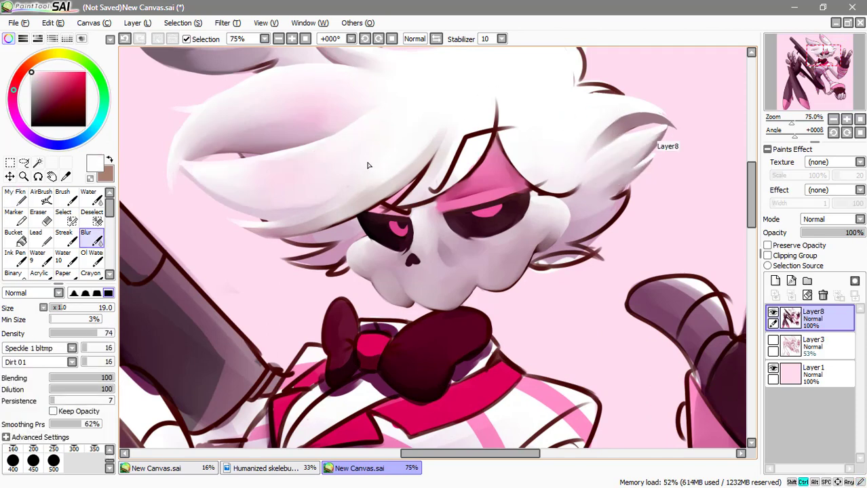
Blend the small side tuft into the white hair and refine the large tuft's lower edge and pointed tip.
left_click_drag(598, 97, 560, 192)
key("b")
key("n")
mouse_move(239, 187)
left_mouse_down()
mouse_move(203, 210)
mouse_move(285, 210)
left_mouse_up()
key("e")
mouse_move(170, 204)
left_mouse_down()
mouse_move(163, 219)
mouse_move(184, 211)
left_mouse_up()
key("n")
scroll(369, 165, "down", 5)
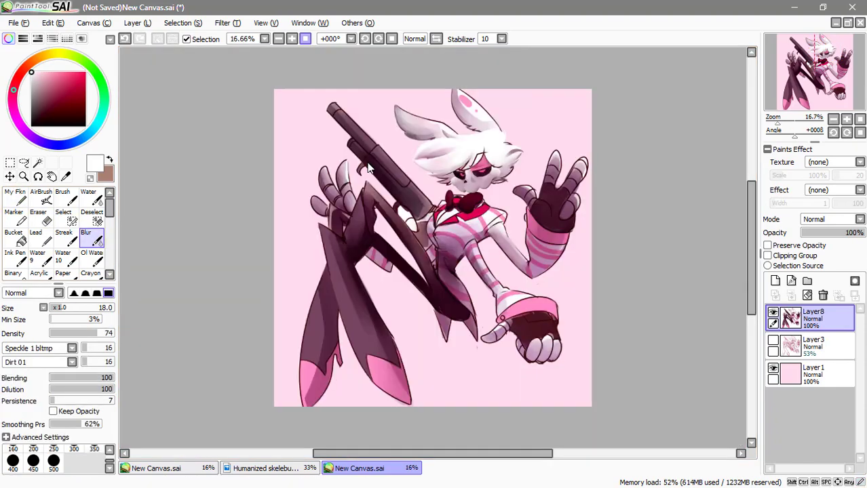
Repaint the fringe lock above the smaller eye as smooth, softly shaded white hair.
scroll(368, 165, "up", 5)
key("b")
left_click_drag(407, 156, 420, 204)
key("n")
left_click_drag(380, 183, 371, 168)
key("b")
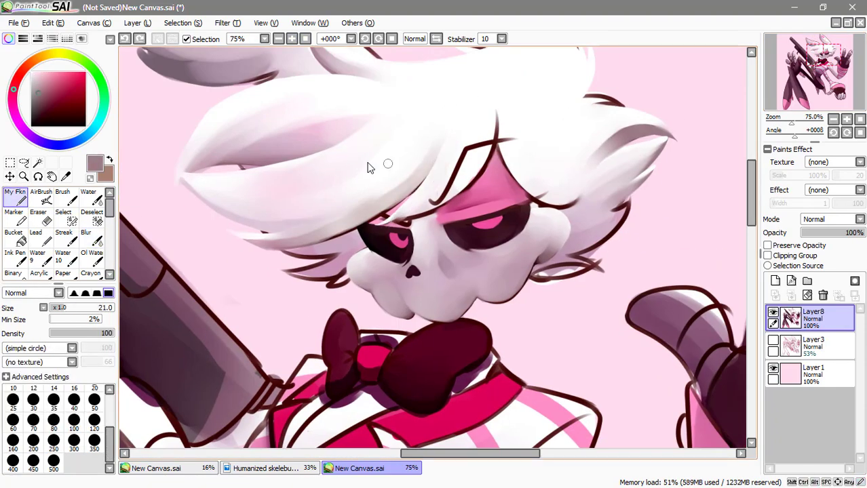
Paint white locks over the fringe parting's outlines and blend the surrounding hair with Blur at up to size 55, density 95.
left_click_drag(479, 136, 468, 163)
key("m")
mouse_move(503, 97)
left_mouse_down()
mouse_move(443, 185)
mouse_move(452, 90)
mouse_move(456, 168)
left_mouse_up()
key("n")
key("b")
key("n")
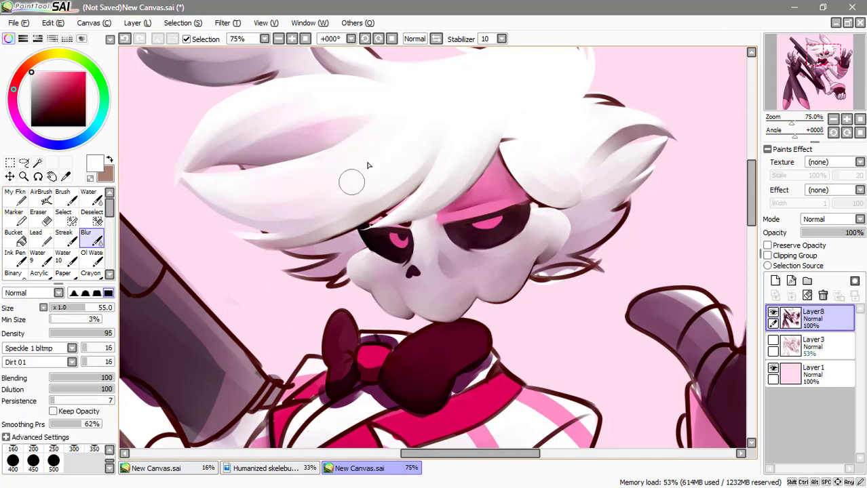
key("minus")
key("b")
key("n")
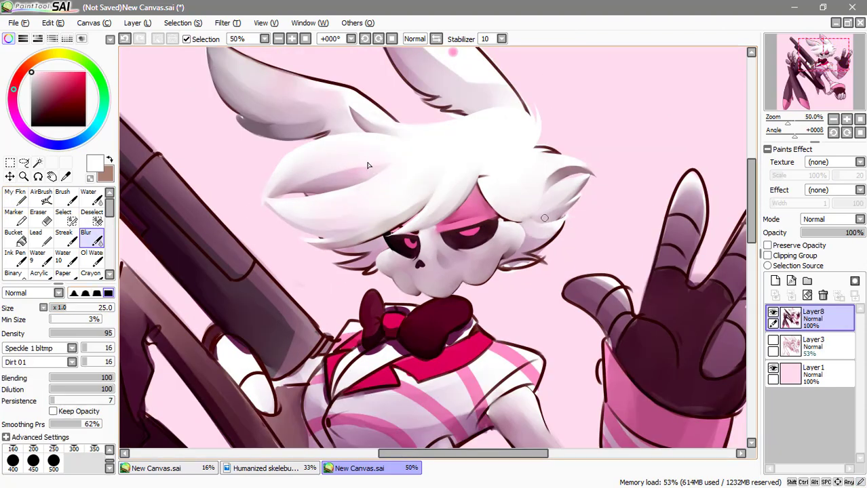
Add a pale pink highlight along the larger eye's lid with a size 17 brush and blend it in.
key("minus")
key("plus")
key("b")
left_click(457, 209, "alt")
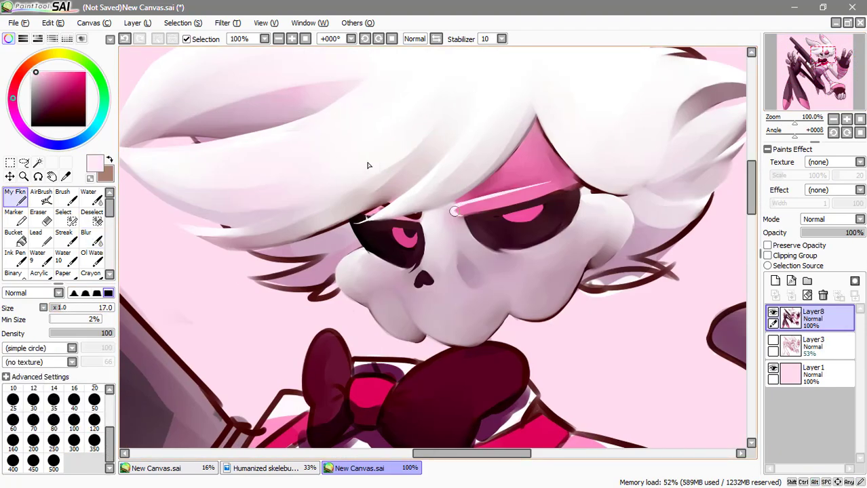
key("n")
key("b")
left_click_drag(468, 196, 542, 200)
left_click_drag(420, 170, 550, 203)
Shade the skull's nose bridge beside the larger eye on a new layer and merge it down into the artwork.
left_click(774, 280)
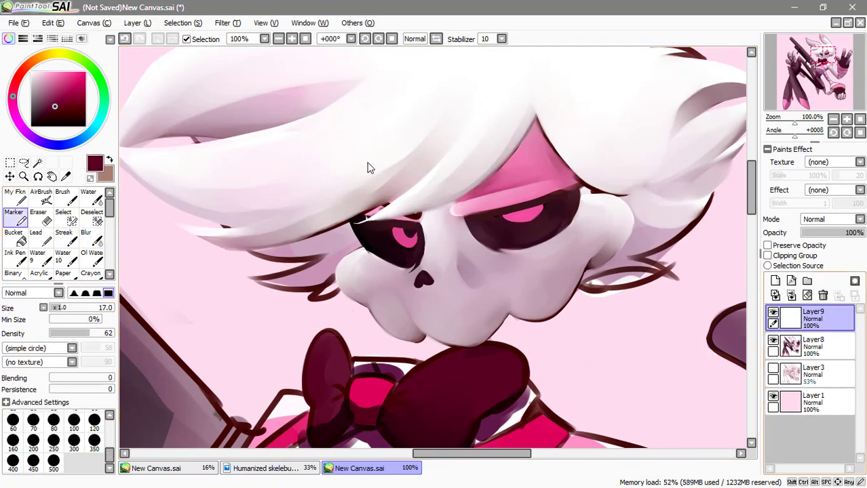
left_click(832, 219)
key("n")
mouse_move(465, 251)
left_mouse_down()
mouse_move(471, 282)
mouse_move(468, 261)
left_mouse_up()
mouse_move(448, 204)
left_mouse_down()
mouse_move(439, 178)
mouse_move(534, 197)
mouse_move(443, 230)
left_mouse_up()
key("b")
key("n")
key("minus")
key("n")
key("ctrl+e")
Shape the small side tuft's upper edge and the spiky crown lock in mauve and white with the size 17 Marker.
left_click(533, 182, "alt")
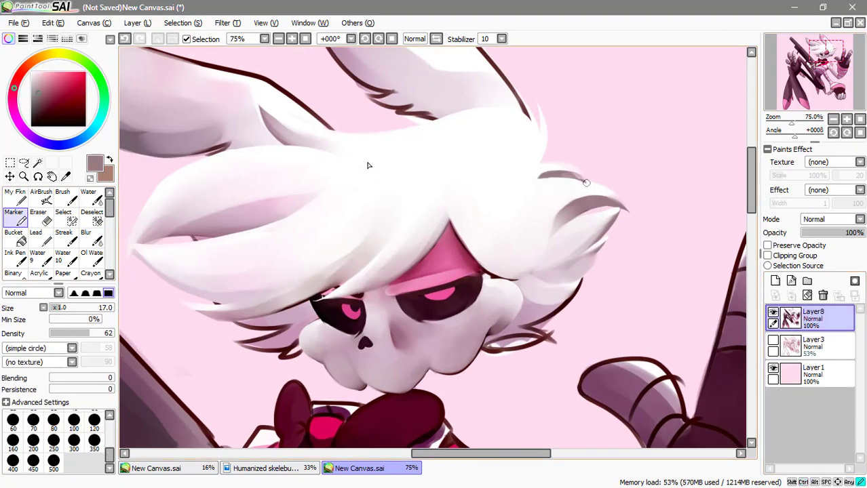
key("b")
key("n")
left_click(536, 146, "alt")
left_click_drag(542, 132, 512, 187)
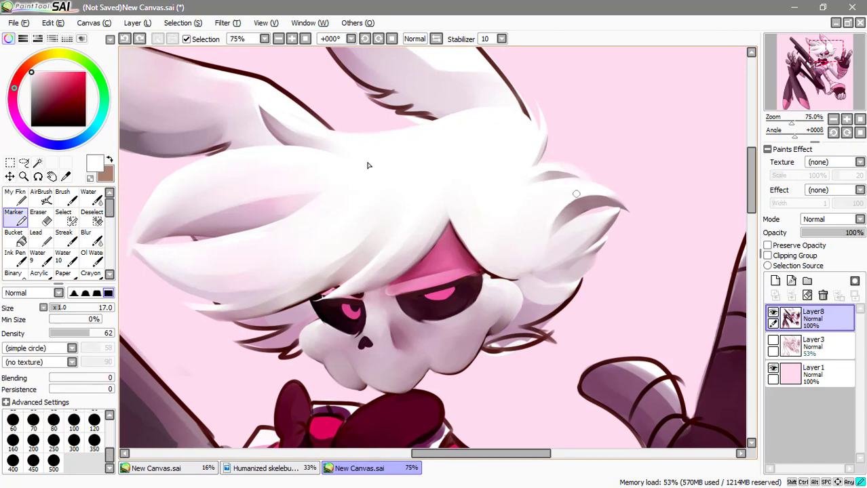
key("b")
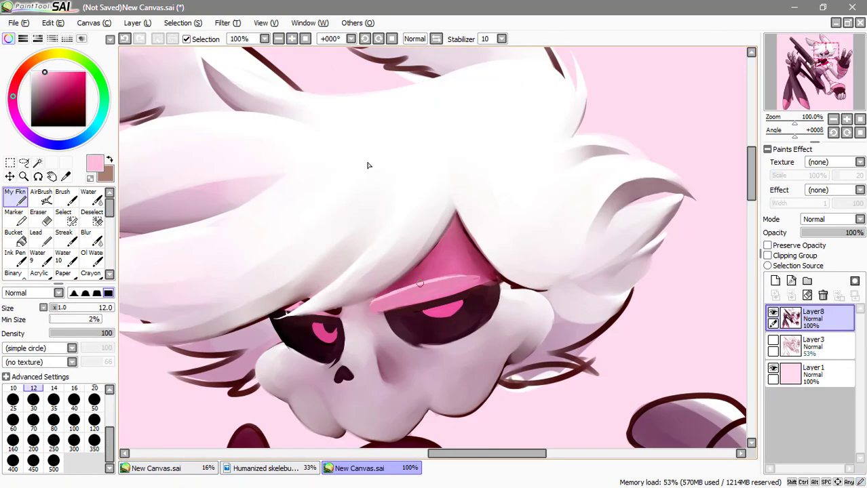
Highlight the larger eye's lid and forehead in light pink, darken the forehead's edges in crimson, and blend with Blur.
key("b")
left_click_drag(380, 302, 489, 275)
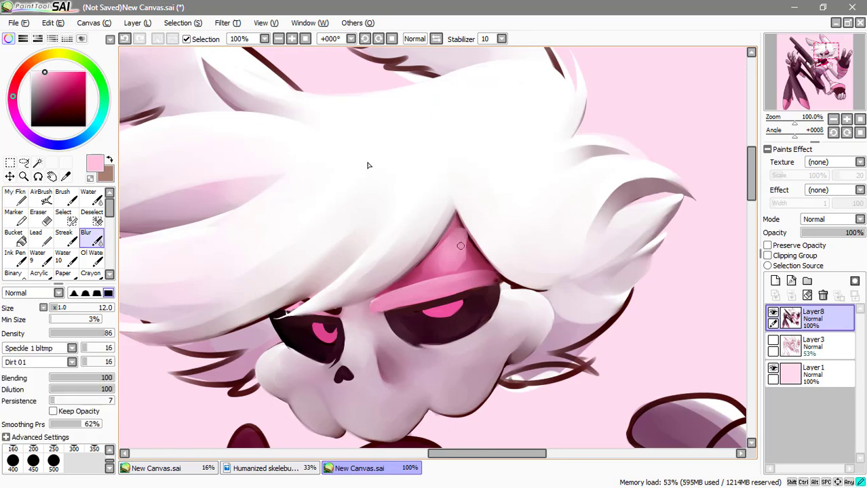
left_click_drag(434, 264, 468, 231)
key("n")
mouse_move(401, 271)
left_mouse_down()
mouse_move(448, 217)
mouse_move(474, 244)
left_mouse_up()
key("b")
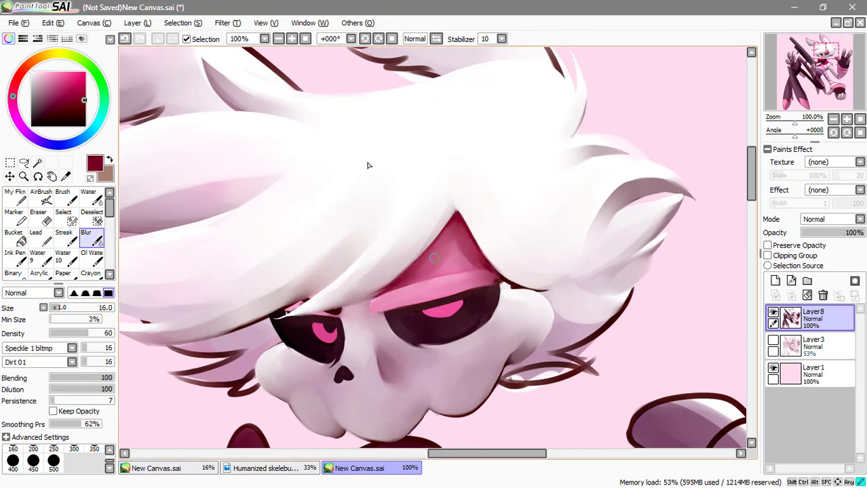
Extend the crimson shadow under the fringe towards the smaller eye and fill out the larger eye's pink iris.
key("n")
left_click_drag(408, 233, 326, 298)
left_click_drag(427, 302, 461, 305)
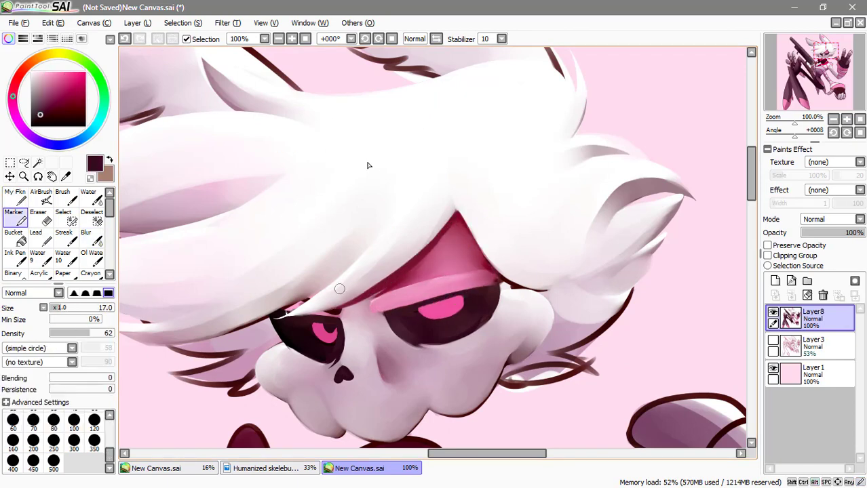
Paint the large tuft's gap and the hair behind the smaller eye's cheek solid purple at size 12, covering the outlines.
key("b")
scroll(427, 304, "down", 1)
left_click(287, 128, "alt")
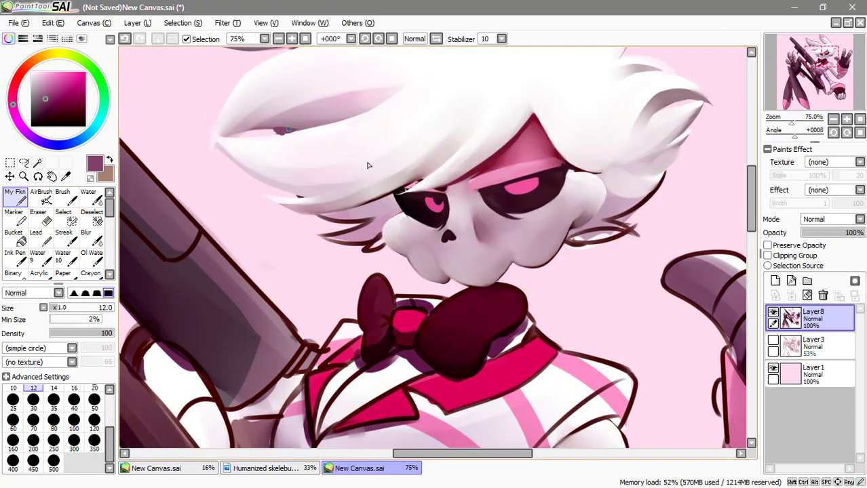
left_click_drag(316, 232, 363, 208)
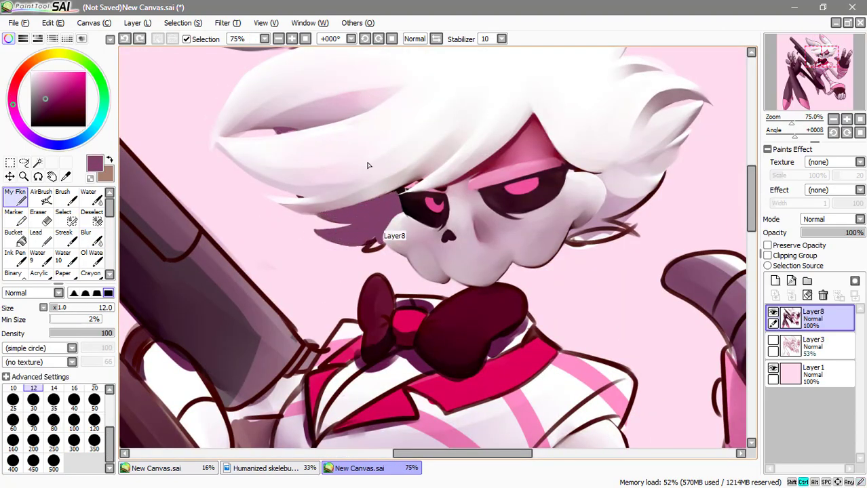
key("e")
scroll(368, 165, "down", 2)
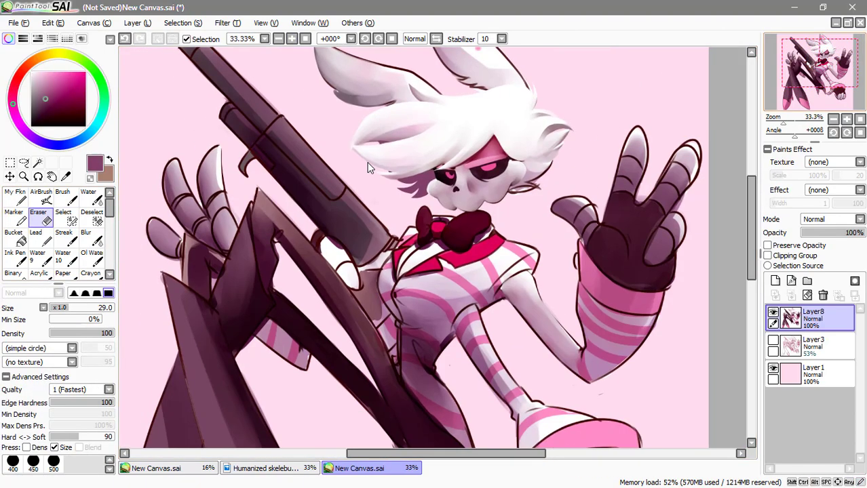
Paint white over the raised arm's upper outline and glove edge with the size 29 Marker and start blending with Blur.
mouse_move(526, 282)
left_mouse_down()
mouse_move(475, 301)
mouse_move(397, 264)
left_mouse_up()
key("n")
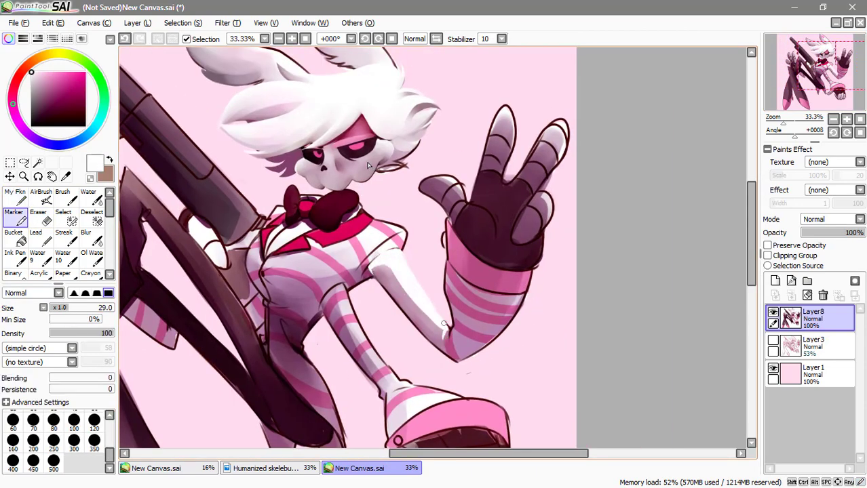
left_click_drag(450, 222, 455, 270)
key("b")
left_click_drag(427, 325, 393, 257)
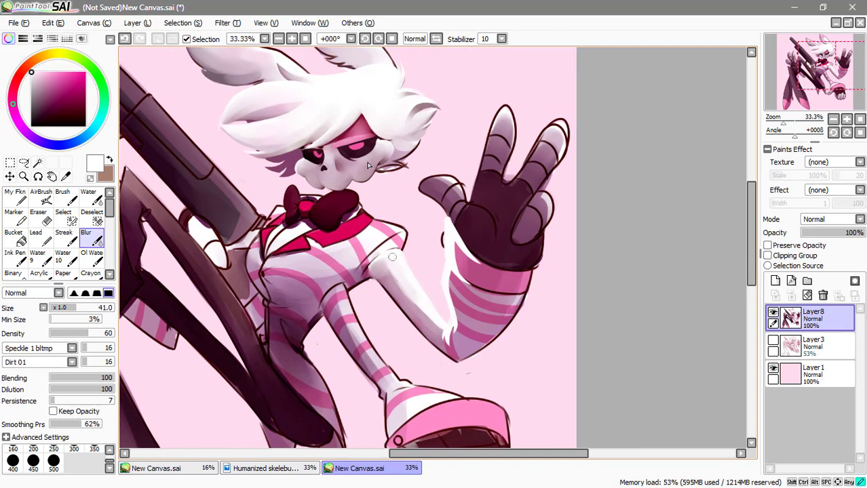
Blend the raised upper arm into soft white with Blur at size 41, density 60, and deepen its dark crimson underside shadow.
mouse_move(462, 231)
left_mouse_down()
mouse_move(400, 285)
mouse_move(420, 312)
mouse_move(389, 293)
mouse_move(461, 344)
mouse_move(386, 258)
left_mouse_up()
key("n")
key("b")
left_click_drag(434, 332, 406, 271)
key("n")
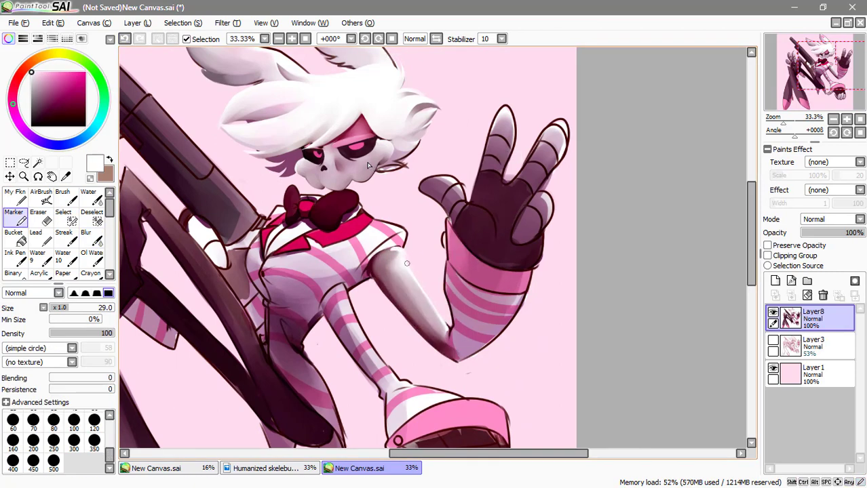
scroll(368, 164, "down", 3)
scroll(441, 204, "up", 4)
key("v")
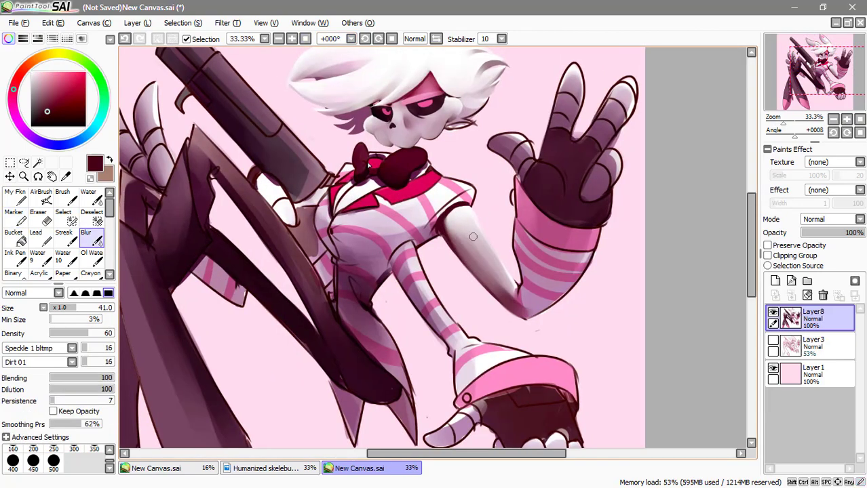
Repaint the larger eye's iris in bright pink with a notched upper edge and soften the face with the size 12 Blur.
scroll(347, 68, "up", 3)
left_click(524, 199, "alt")
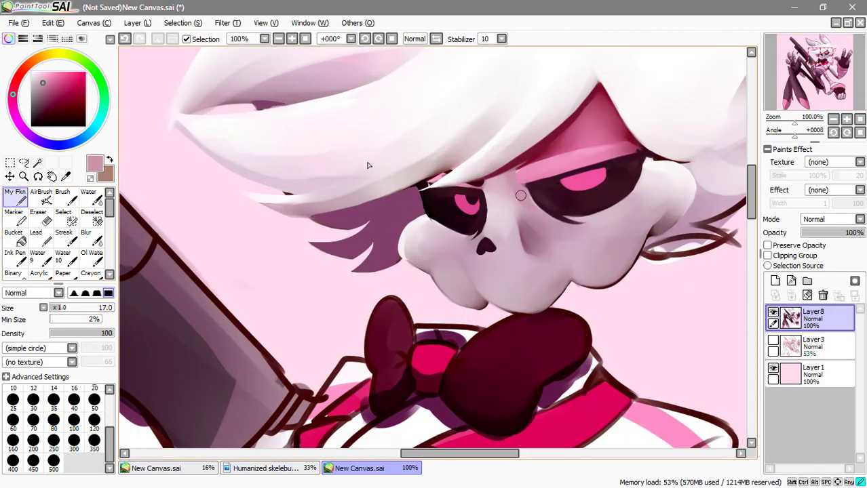
left_click(368, 167, "alt")
left_click(368, 165, "alt")
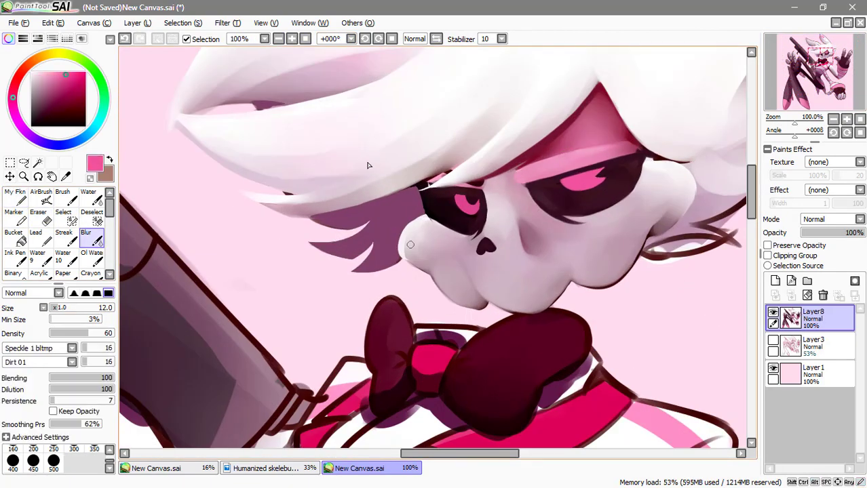
scroll(369, 165, "down", 2)
scroll(368, 165, "up", 2)
Paint the outlined hair tufts behind the larger eye's cheek solid purple with a size 17 brush.
left_click(368, 164, "alt")
left_click_drag(478, 274, 563, 203)
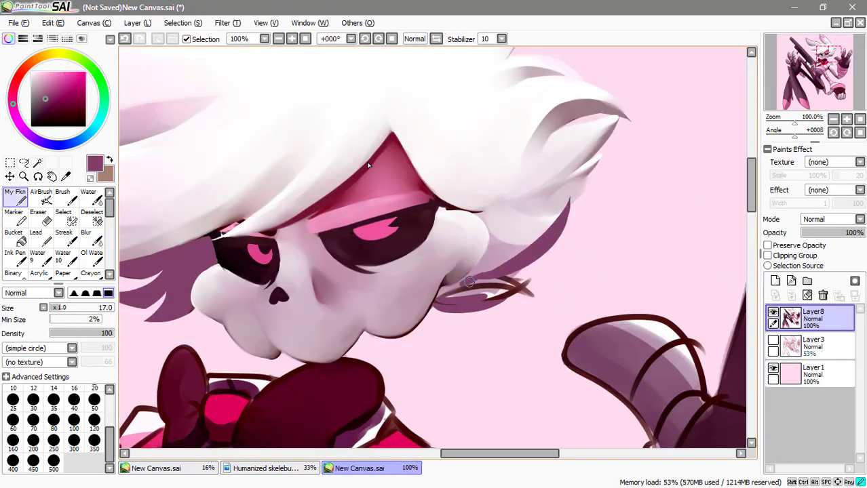
left_click_drag(441, 299, 536, 284)
left_click_drag(515, 258, 542, 308)
Lighten the purple hair tuft behind the cheek with Blur and add curved white strands at brush size 17.
key("b")
mouse_move(482, 271)
left_mouse_down()
mouse_move(536, 224)
mouse_move(528, 222)
mouse_move(569, 198)
left_mouse_up()
key("n")
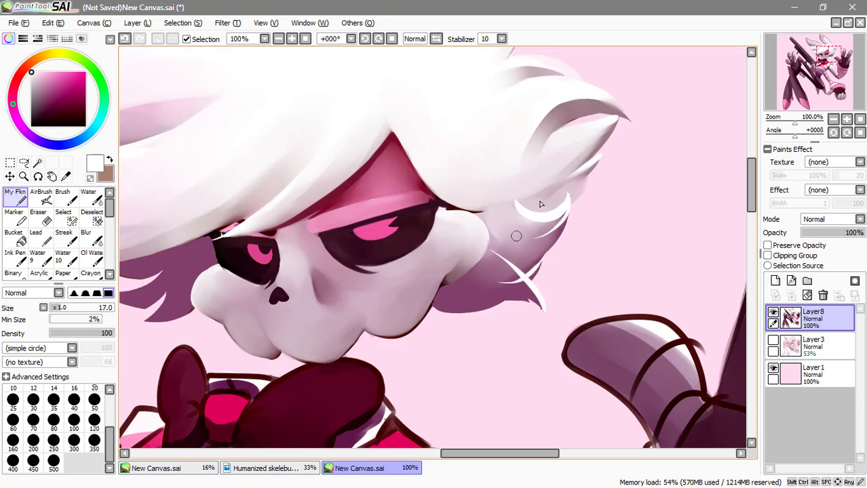
key("b")
mouse_move(516, 235)
left_mouse_down()
mouse_move(563, 210)
mouse_move(536, 265)
mouse_move(518, 203)
left_mouse_up()
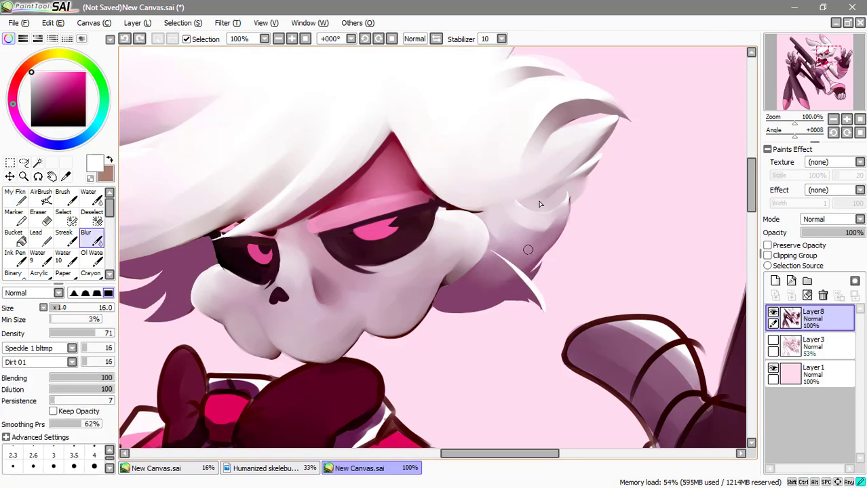
Soften the white strands into the purple hair tufts behind the cheek with Blur reduced to size 11.
key("bracketleft")
key("bracketleft")
key("bracketleft")
key("bracketleft")
left_click_drag(527, 249, 543, 310)
left_click_drag(597, 169, 524, 194)
Paint white strands along the outer hair tufts beside the head with the size 17 brush and soften them with Blur.
key("n")
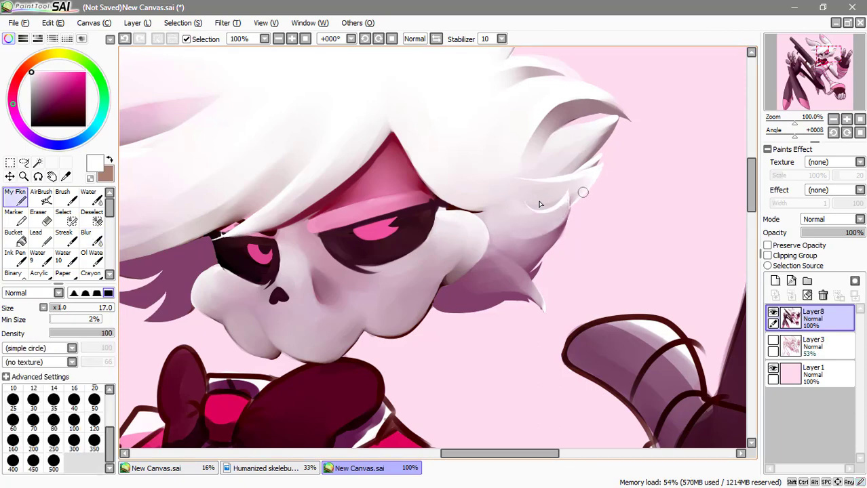
key("e")
key("b")
scroll(541, 206, "up", 3)
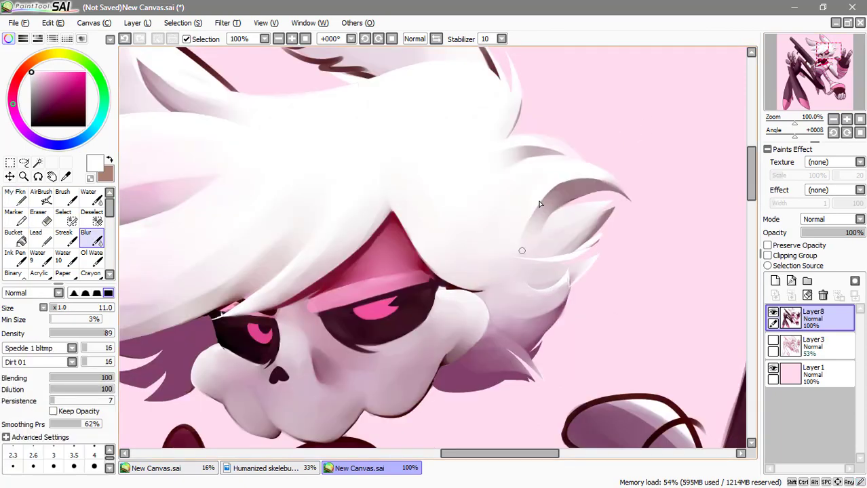
key("e")
key("n")
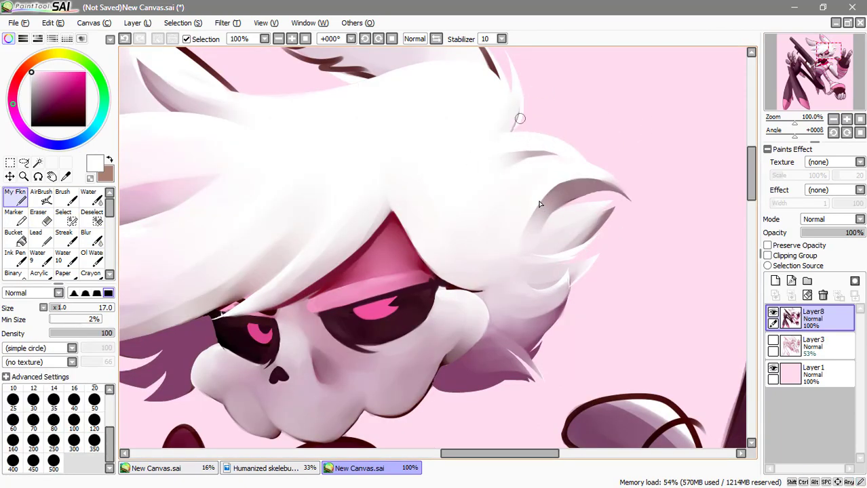
Draw a black winged upper lash line on the larger eye at brush size 10 and repaint its iris as a small pink oval.
key("bracketleft")
key("bracketleft")
key("bracketleft")
key("bracketleft")
key("minus")
scroll(539, 203, "down", 3)
left_click_drag(434, 166, 560, 128)
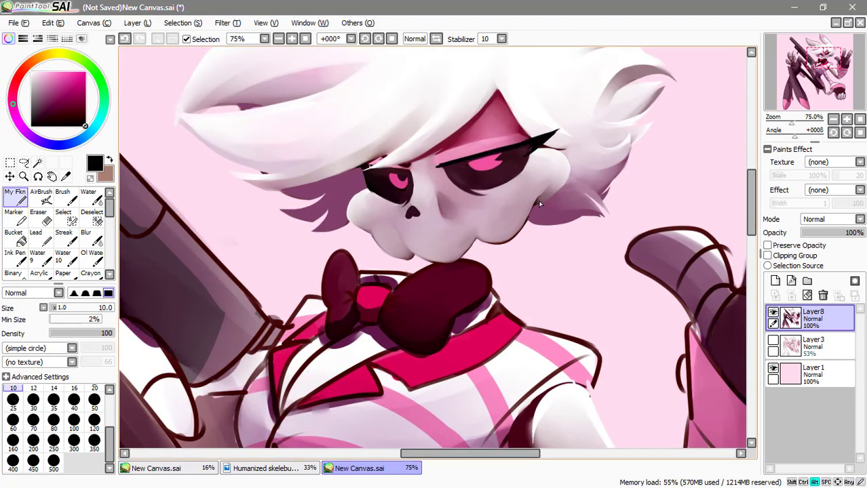
key("b")
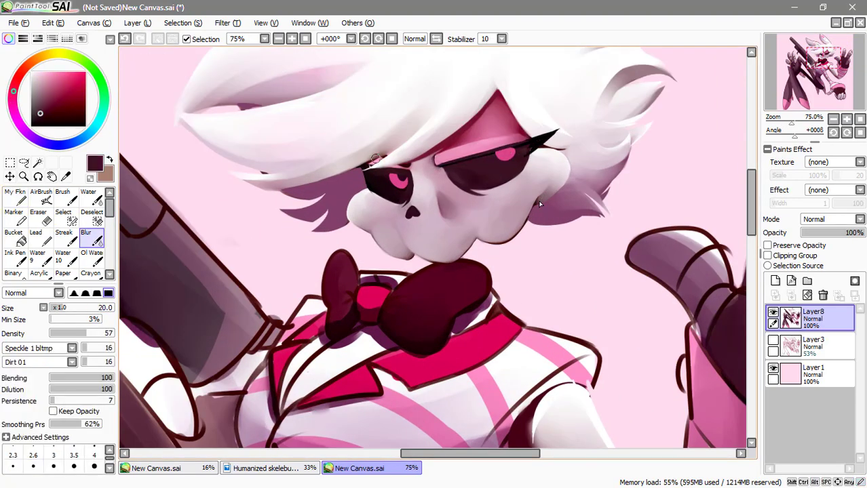
scroll(538, 200, "up", 3)
left_click(539, 205, "alt")
Repaint the upright ear white over its dark outline and pink spots, and blend its purple lower edge with Blur at size 46, density 59.
key("minus")
scroll(539, 204, "down", 5)
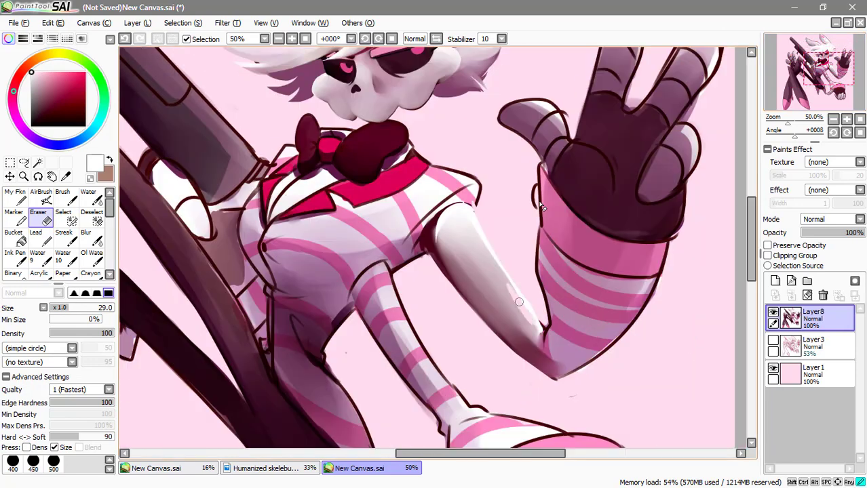
mouse_move(475, 306)
left_mouse_down()
mouse_move(449, 227)
mouse_move(474, 237)
left_mouse_up()
scroll(475, 237, "up", 8)
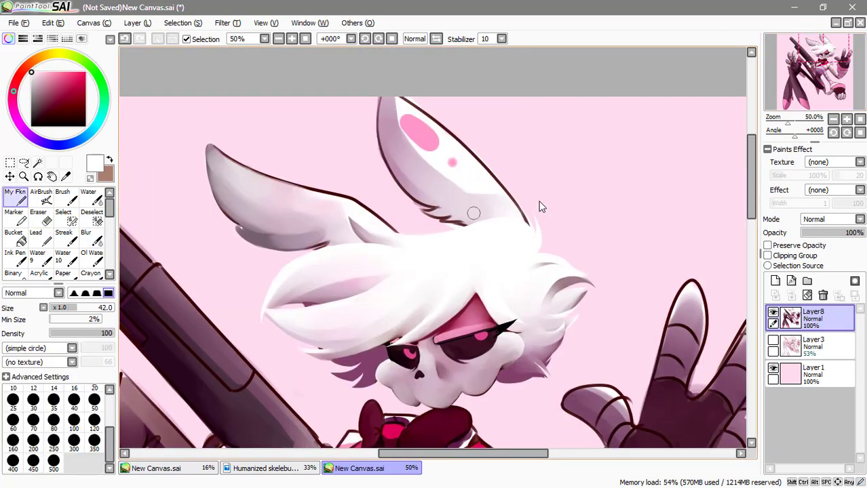
key("n")
key("x")
mouse_move(390, 109)
left_mouse_down()
mouse_move(407, 197)
mouse_move(475, 224)
mouse_move(522, 216)
mouse_move(499, 189)
mouse_move(478, 207)
left_mouse_up()
key("x")
key("e")
key("minus")
key("plus")
mouse_move(424, 203)
left_mouse_down()
mouse_move(455, 217)
mouse_move(506, 221)
left_mouse_up()
key("n")
mouse_move(380, 102)
left_mouse_down()
mouse_move(475, 204)
mouse_move(417, 151)
left_mouse_up()
key("b")
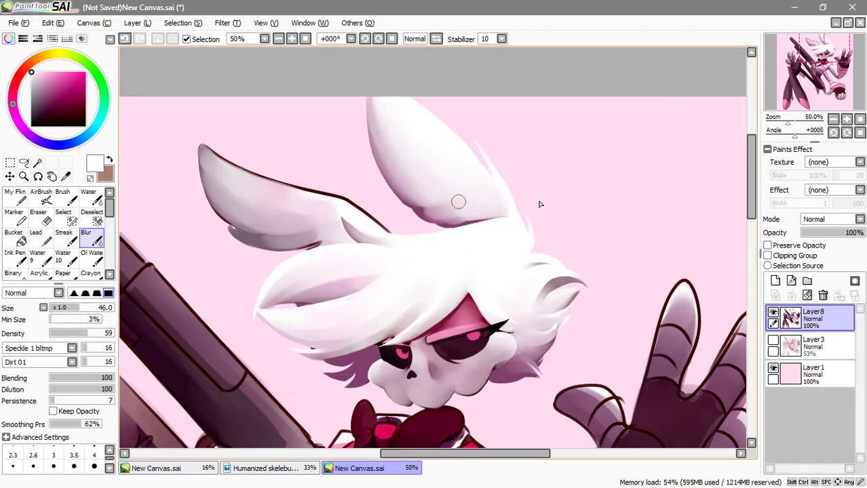
Paint white over the outlined tips of the raised hand's two extended fingers with the size 42 brush.
key("minus")
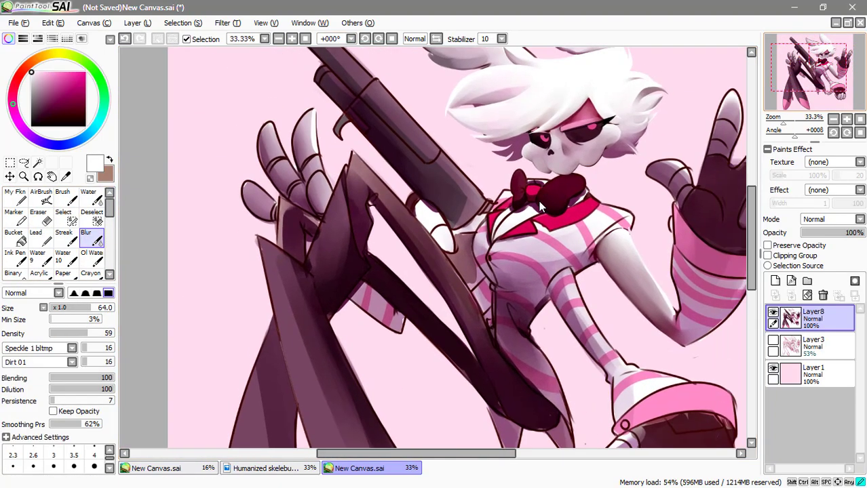
key("plus")
key("n")
key("minus")
key("minus")
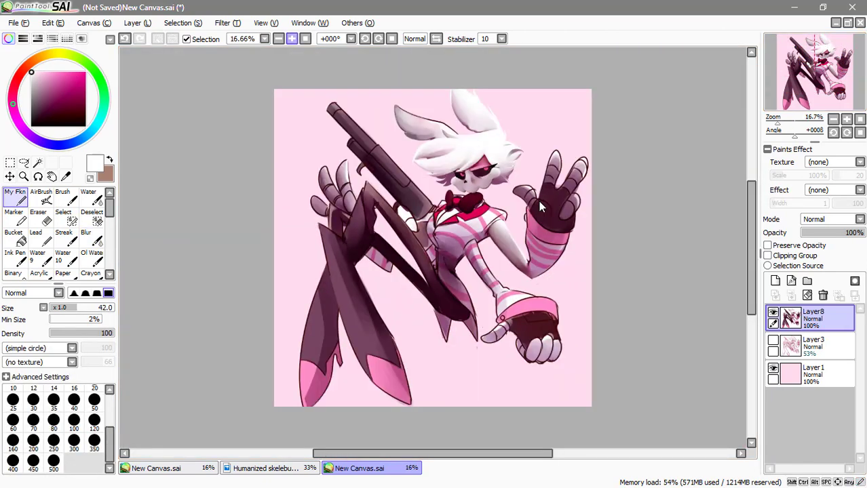
scroll(541, 206, "up", 4)
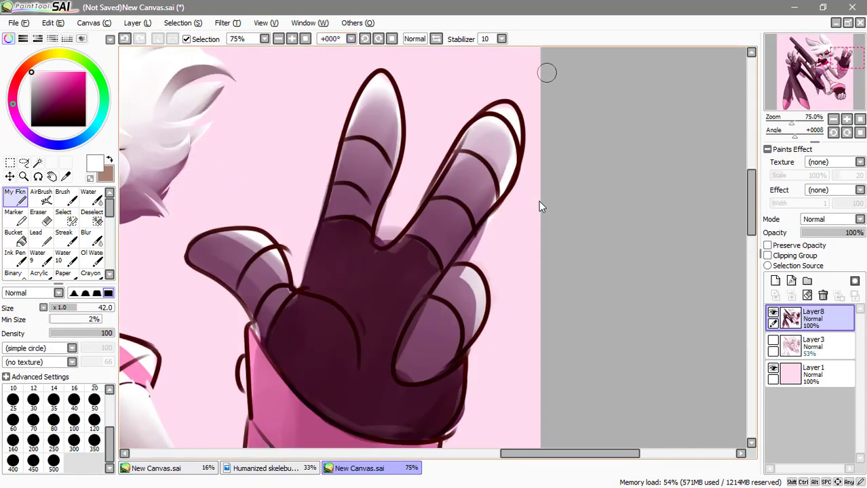
mouse_move(352, 125)
left_mouse_down()
mouse_move(397, 82)
mouse_move(380, 173)
left_mouse_up()
left_click_drag(515, 109, 482, 126)
scroll(481, 126, "down", 2)
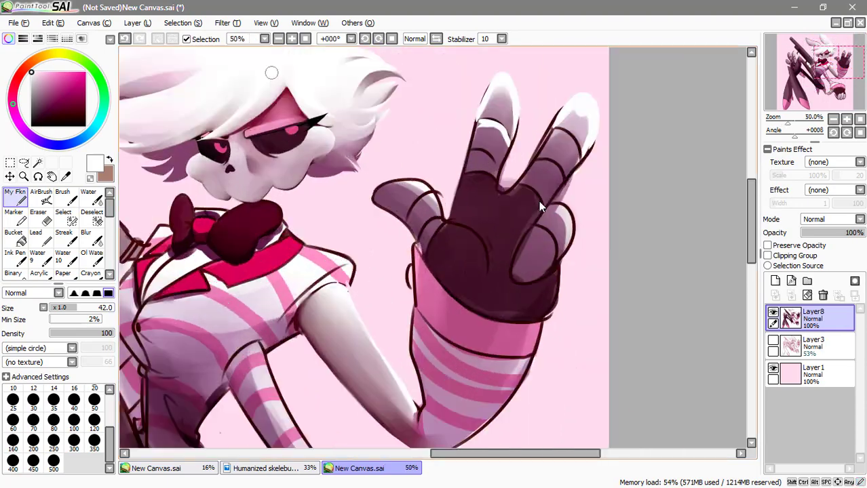
Blend the raised hand's extended fingers and thumb into smooth white-to-purple gradients with Blur, covering their joint lines.
key("b")
left_click_drag(493, 87, 500, 82)
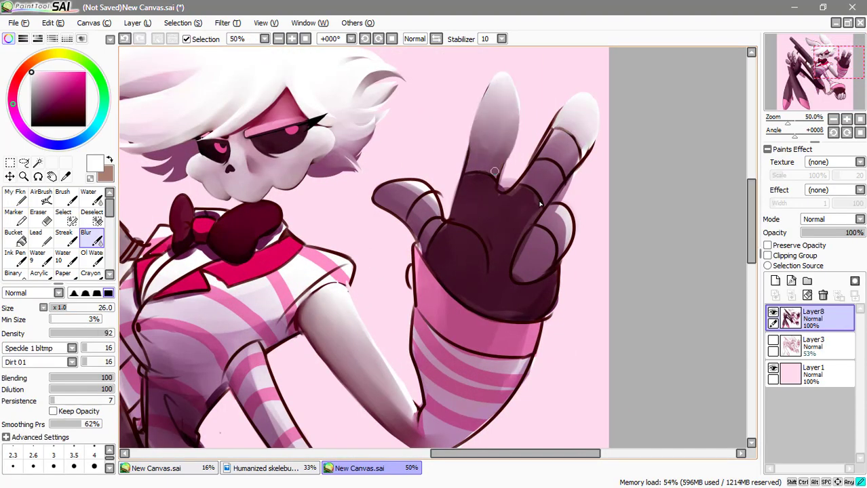
left_click_drag(494, 172, 586, 102)
scroll(541, 206, "down", 1)
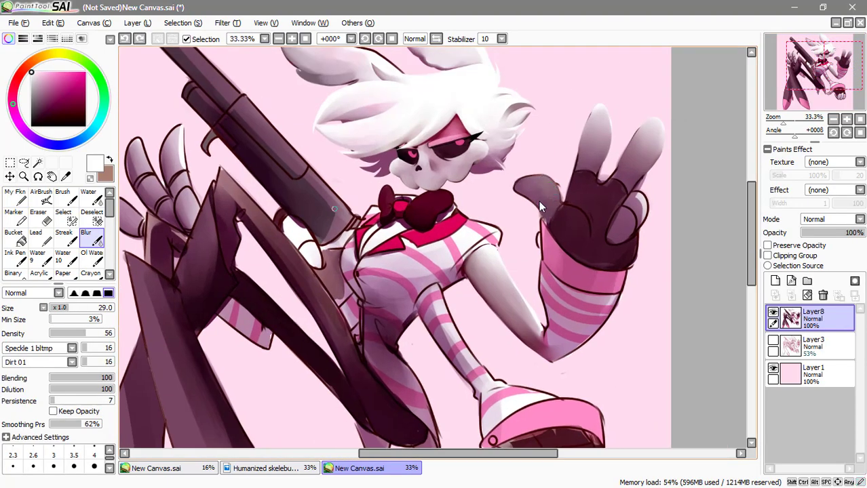
scroll(541, 207, "down", 2)
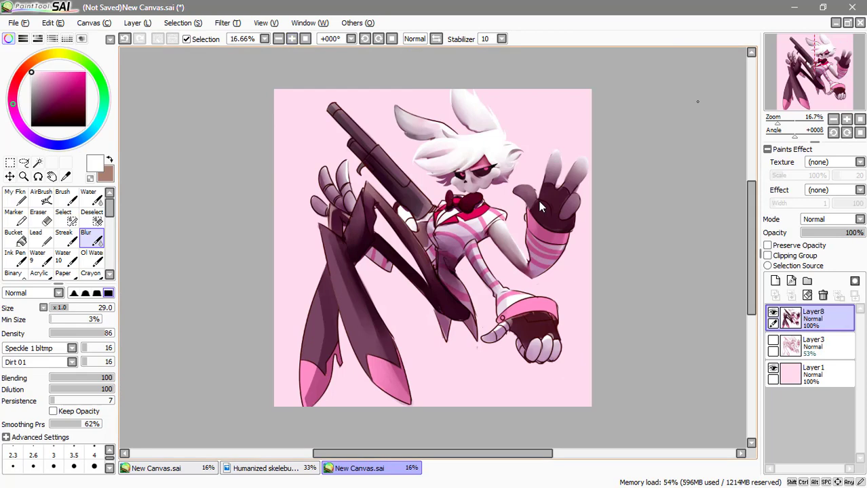
scroll(541, 207, "up", 1)
Preserve the layer's opacity, paint white over the raised hand's fingertips and thumb, and blend them with Blur at density 86.
key("e")
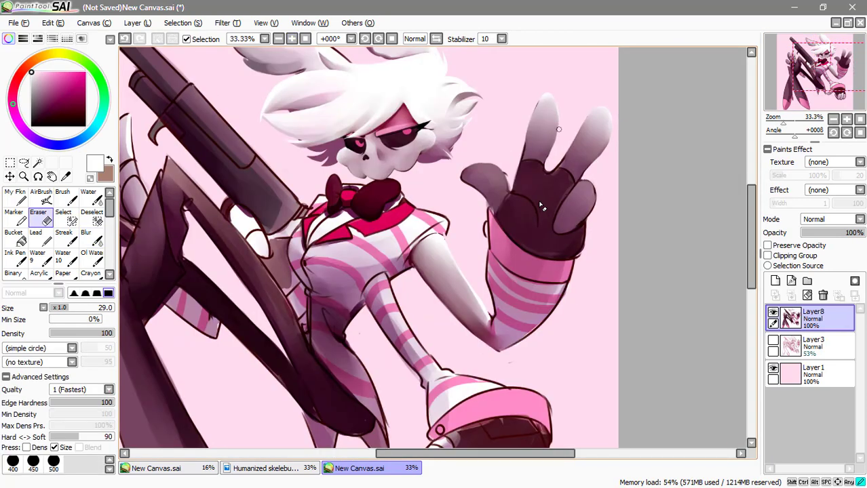
left_click_drag(543, 112, 597, 129)
key("b")
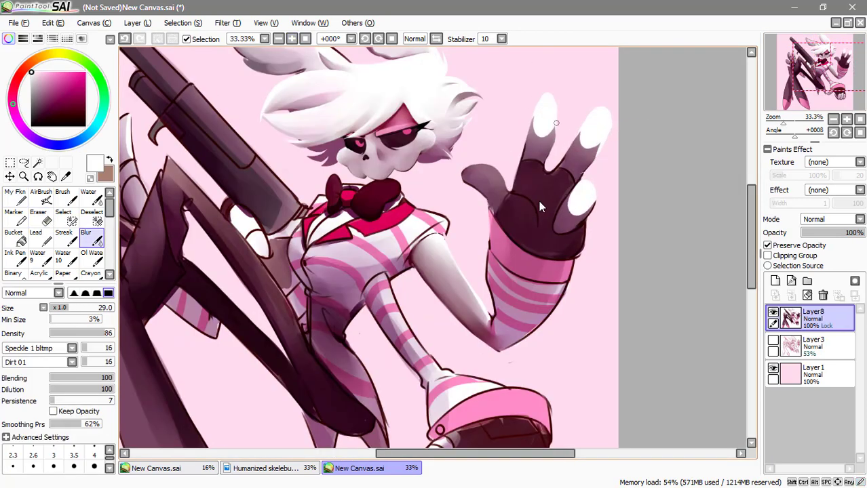
mouse_move(536, 115)
left_mouse_down()
mouse_move(583, 149)
mouse_move(587, 200)
left_mouse_up()
key("n")
left_click(478, 178, "alt")
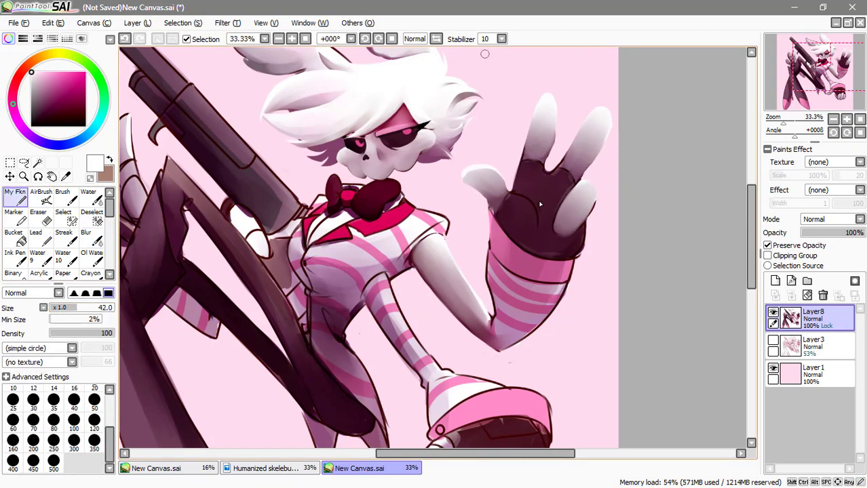
mouse_move(478, 180)
left_mouse_down()
mouse_move(614, 142)
mouse_move(603, 135)
mouse_move(569, 166)
left_mouse_up()
key("b")
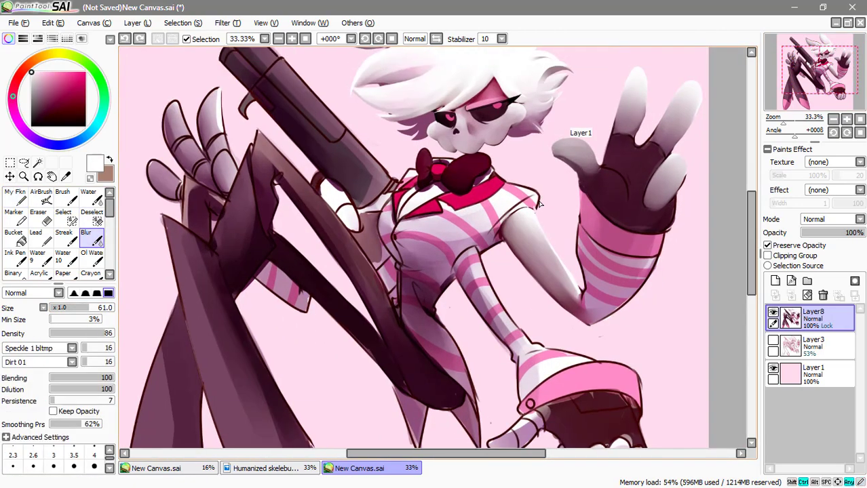
Repaint the two extended fingers in segments with pale tips and grey middle sections, blending with Blur at size 46.
key("n")
left_click(631, 136, "alt")
left_click_drag(620, 109, 648, 98)
left_click_drag(655, 132, 671, 155)
key("b")
key("n")
left_click(685, 92, "alt")
mouse_move(672, 115)
left_mouse_down()
mouse_move(679, 128)
mouse_move(641, 145)
left_mouse_up()
key("b")
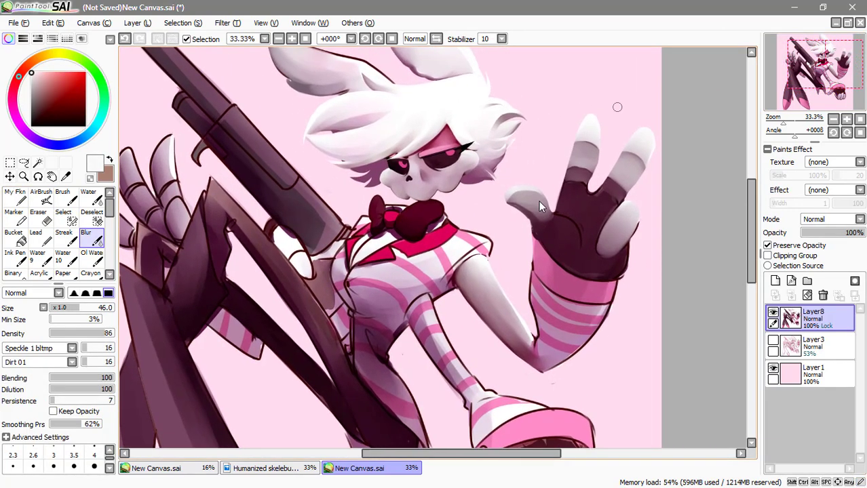
Shade the lower sections of the two extended fingers in grey and draw dark curved joint lines across them.
key("n")
key("b")
mouse_move(570, 175)
left_mouse_down()
mouse_move(577, 181)
mouse_move(592, 146)
mouse_move(584, 156)
left_mouse_up()
left_click(584, 156, "alt")
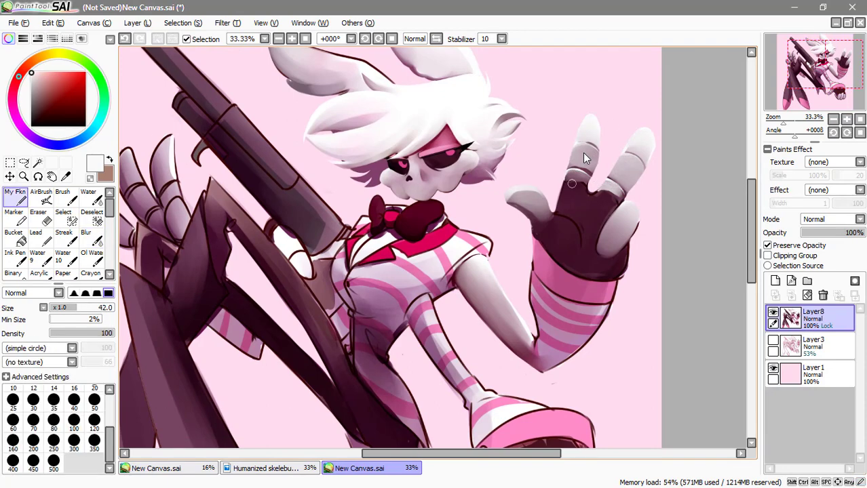
key("m")
key("bracketright")
key("bracketright")
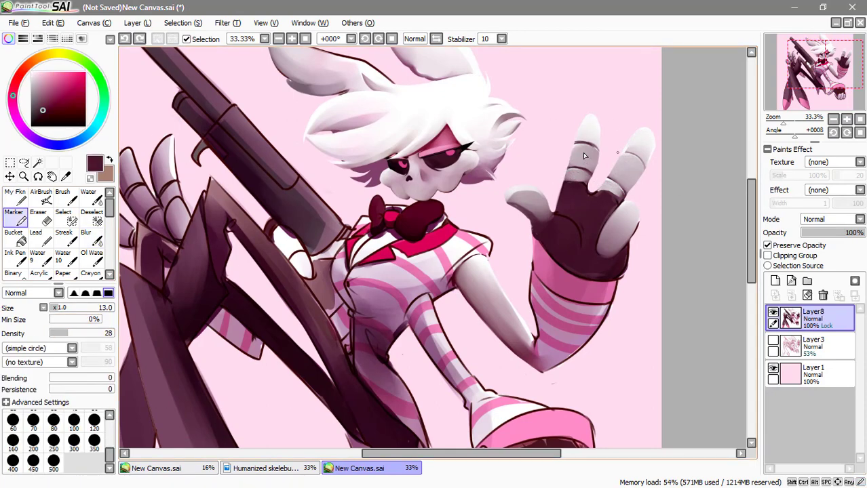
Paint the pink cuff below the raised glove with the Marker and blend it with Blur, reducing the size to 26.
scroll(583, 156, "up", 1)
left_click(584, 156, "alt")
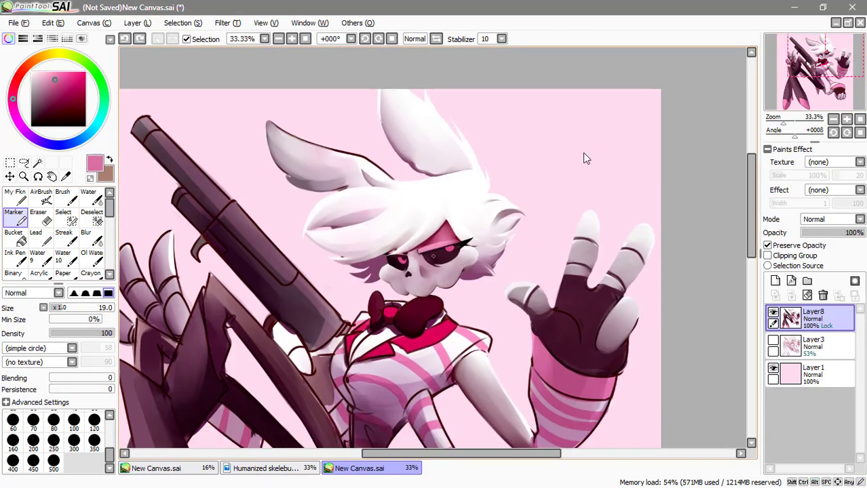
key("b")
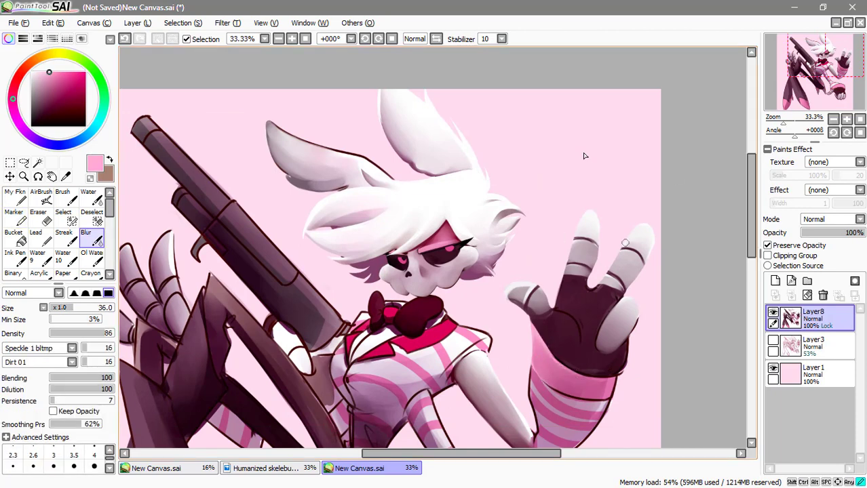
key("bracketleft")
key("bracketleft")
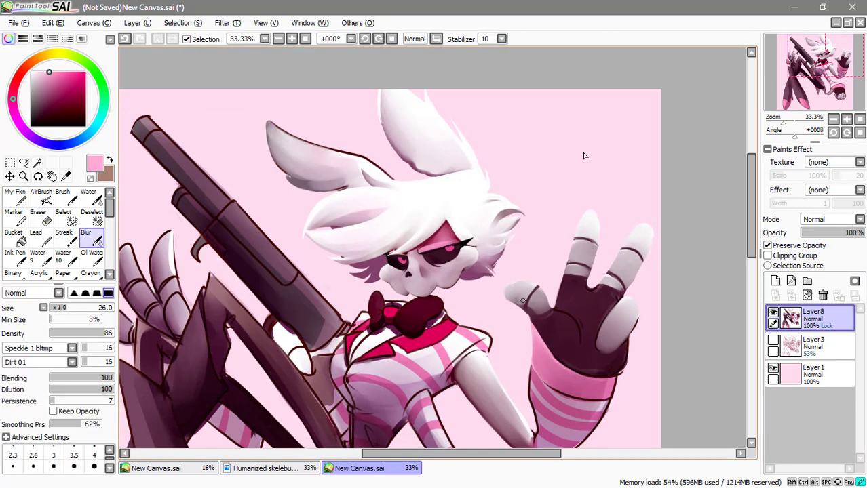
Draw a dark joint line across the raised hand's folded finger and blend grey shading onto its lower section.
key("n")
scroll(537, 311, "down", 1)
key("b")
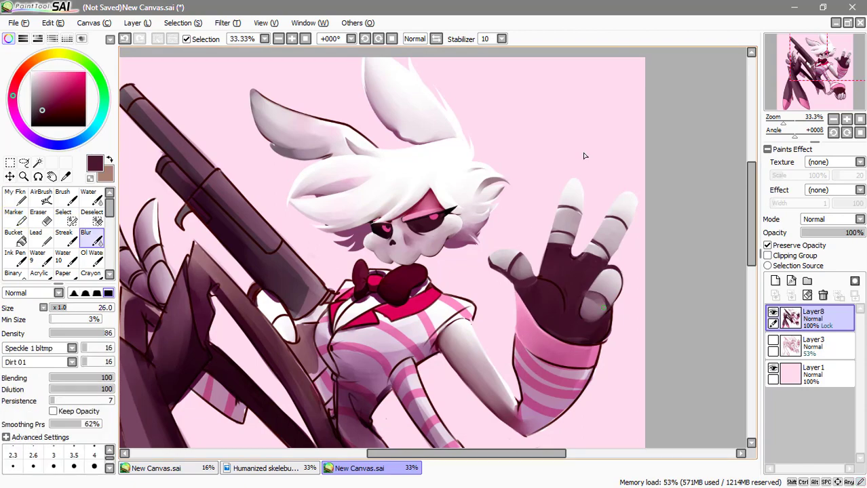
key("n")
left_click(607, 293, "alt")
key("v")
Turn off the layer's opacity lock and touch up the upright ear's purple edge shadow with a size 42 Blur.
scroll(434, 285, "down", 1)
scroll(202, 246, "up", 2)
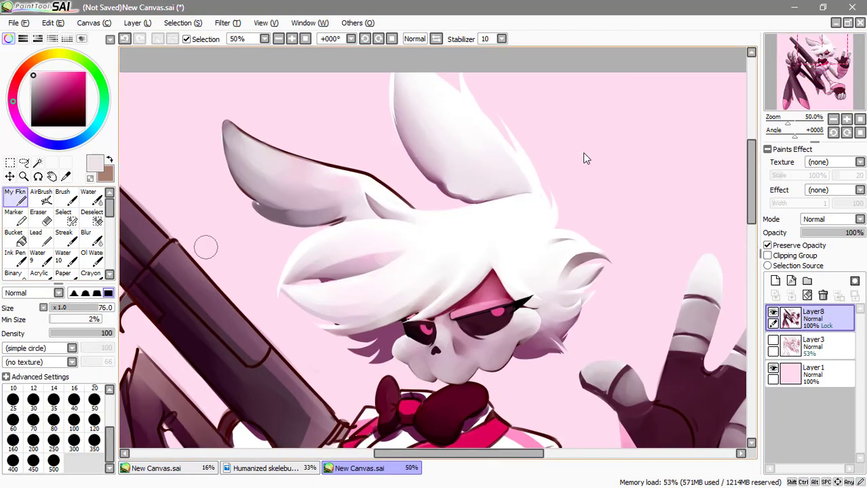
left_click(477, 195, "alt")
key("b")
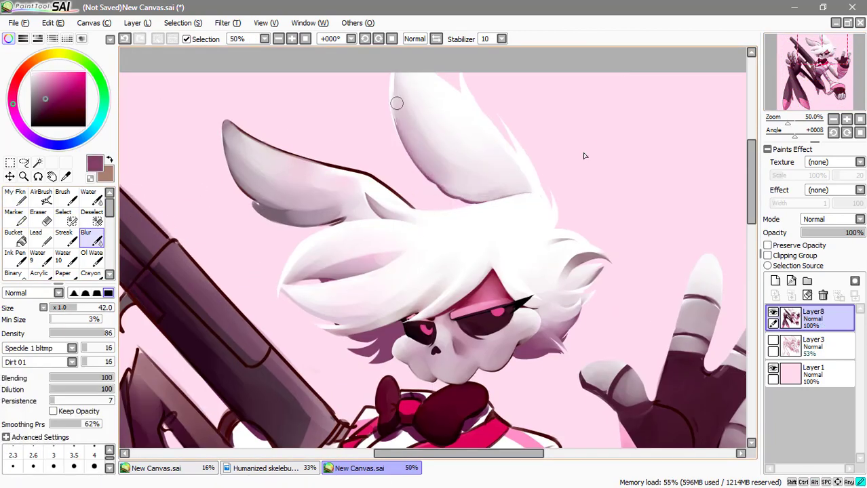
key("e")
Paint over the raised forearm's pink stripes and outline with colours sampled from the arm, and blend it into a white-to-purple gradient.
scroll(498, 106, "down", 5)
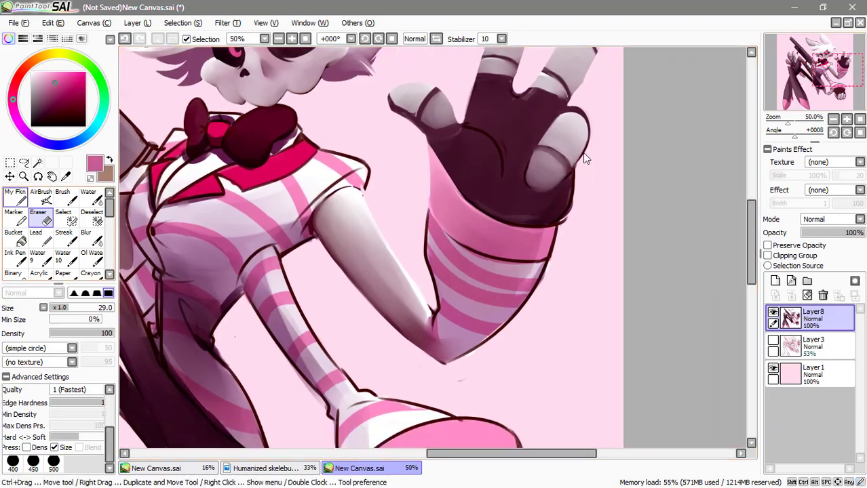
left_click(15, 197)
left_click(427, 232, "alt")
left_click_drag(448, 265, 536, 285)
left_click(516, 170, "alt")
mouse_move(475, 272)
left_mouse_down()
mouse_move(448, 340)
mouse_move(516, 271)
left_mouse_up()
left_click(434, 325, "alt")
left_click_drag(407, 298, 447, 352)
key("b")
mouse_move(353, 258)
left_mouse_down()
mouse_move(441, 340)
mouse_move(529, 291)
mouse_move(447, 319)
mouse_move(420, 318)
mouse_move(434, 342)
left_mouse_up()
Add white highlights along the raised upper arm and inner forearm at brush size 29, and blend them with Blur at size 41, density 80.
left_click(15, 196)
left_click_drag(271, 136, 403, 234)
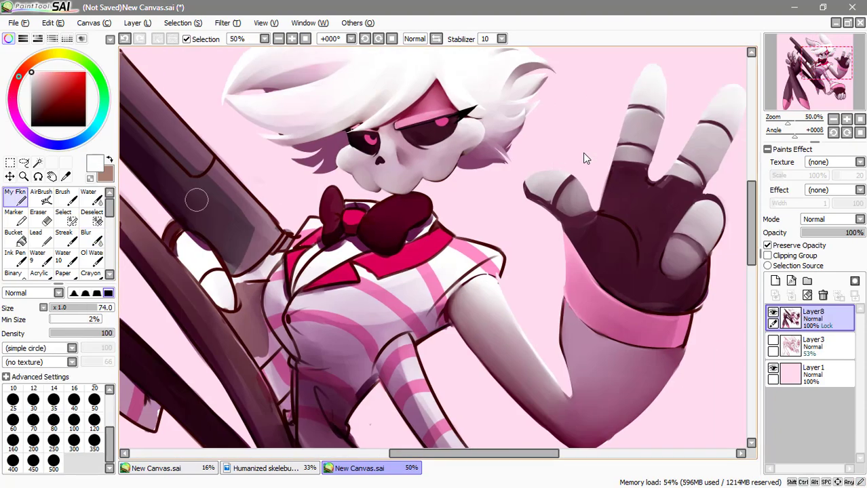
left_click_drag(561, 296, 574, 415)
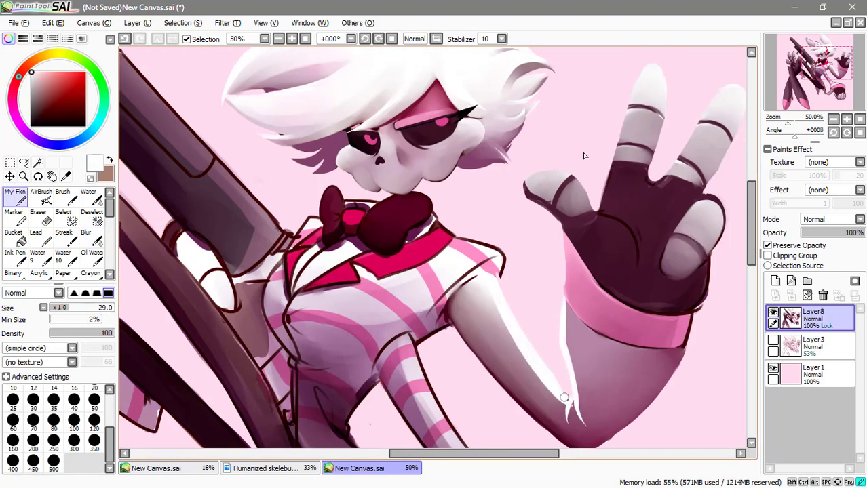
key("b")
left_click_drag(515, 278, 488, 366)
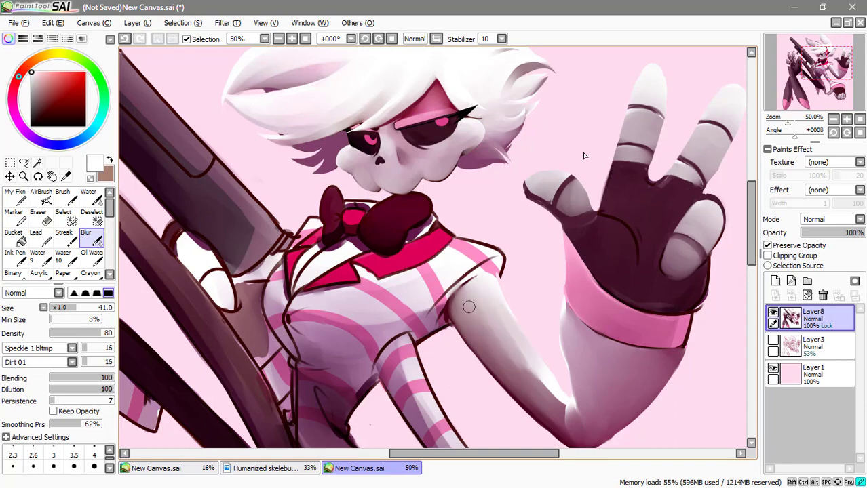
left_click_drag(509, 319, 522, 379)
Smooth the bow tie's shading and outline with Blur, starting at size 22, density 63.
key("ctrl+plus")
left_click_drag(468, 146, 446, 170)
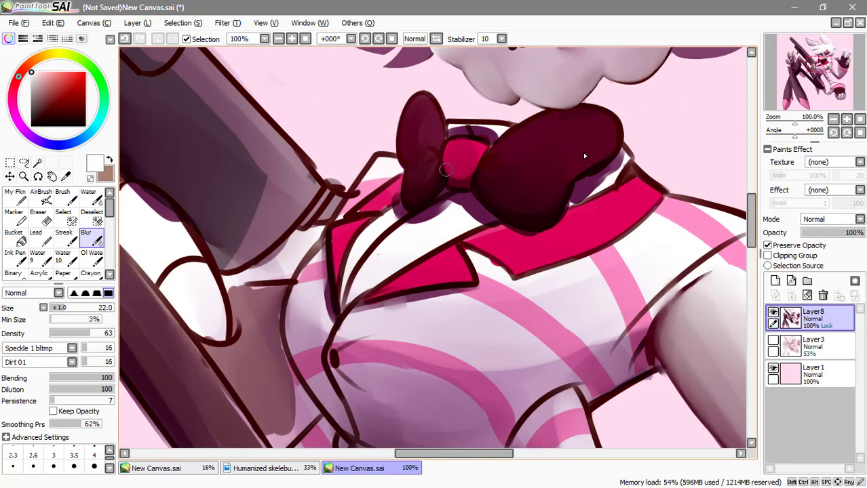
key("ctrl+minus")
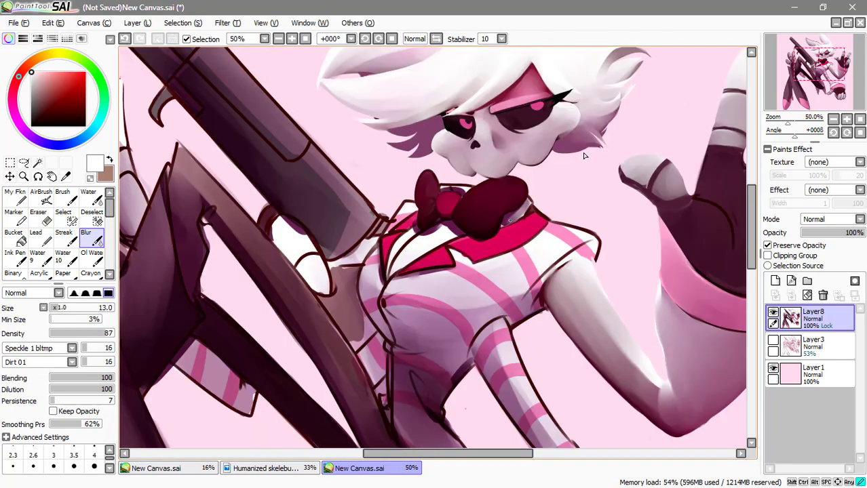
Paint over the broad collar flap's dark outline with sampled crimson at brush size 21, and soften it with Blur at size 13, density 87.
key("ctrl+minus")
key("ctrl+plus")
key("ctrl+plus")
key("b")
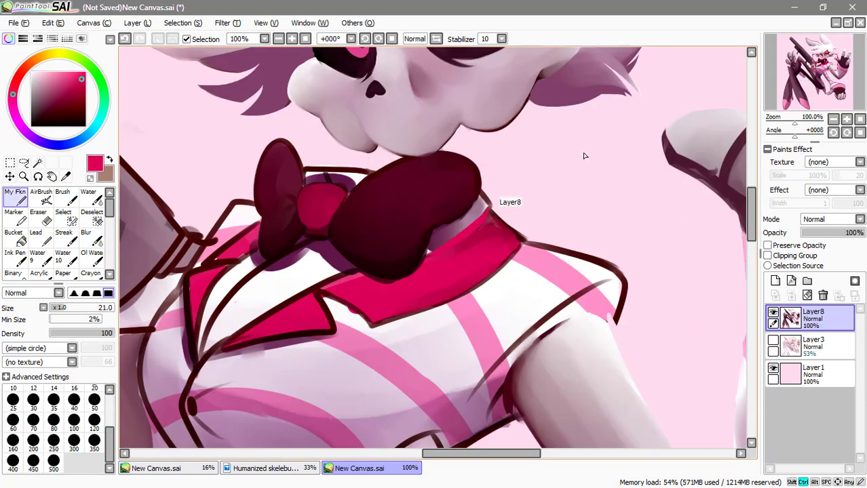
key("b")
key("b")
key("b")
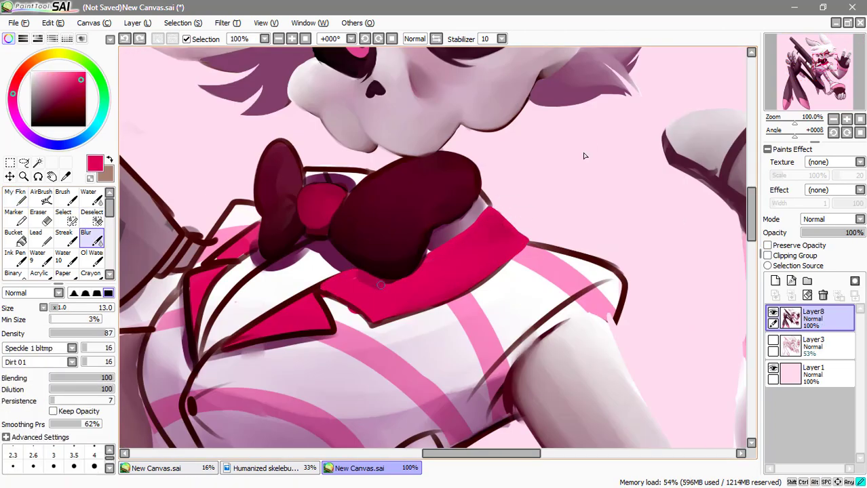
Clean up around the raised upper arm with a size 29 Eraser, and lock the layer's opacity for a size 36 Blur.
key("ctrl+minus")
key("ctrl+minus")
key("e")
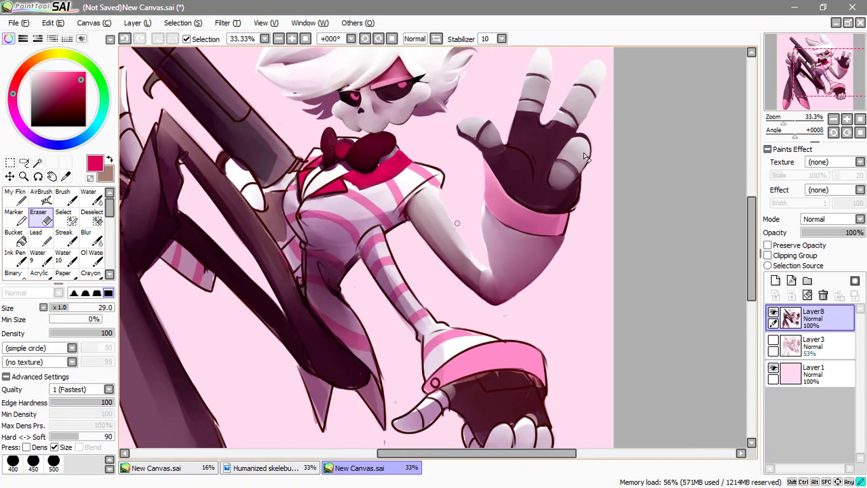
key("b")
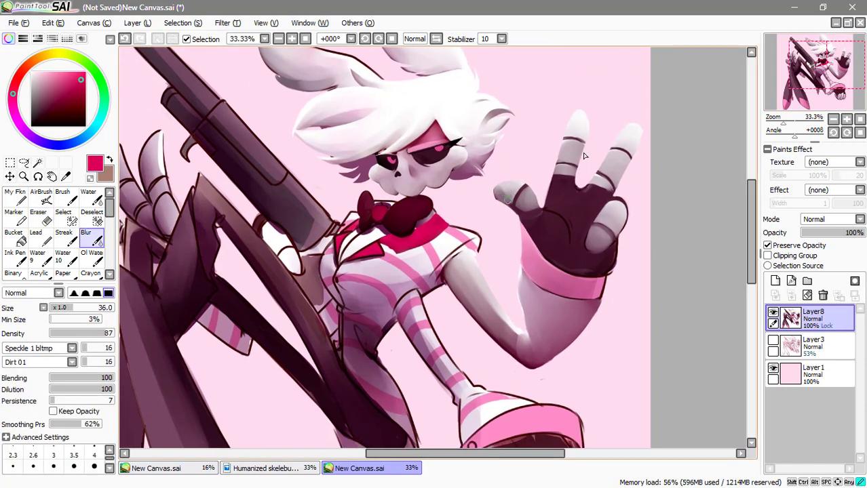
Paint over the front leg's dark outline with a sampled plum using the Marker at size 19.
key("m")
left_click_drag(326, 251, 584, 156)
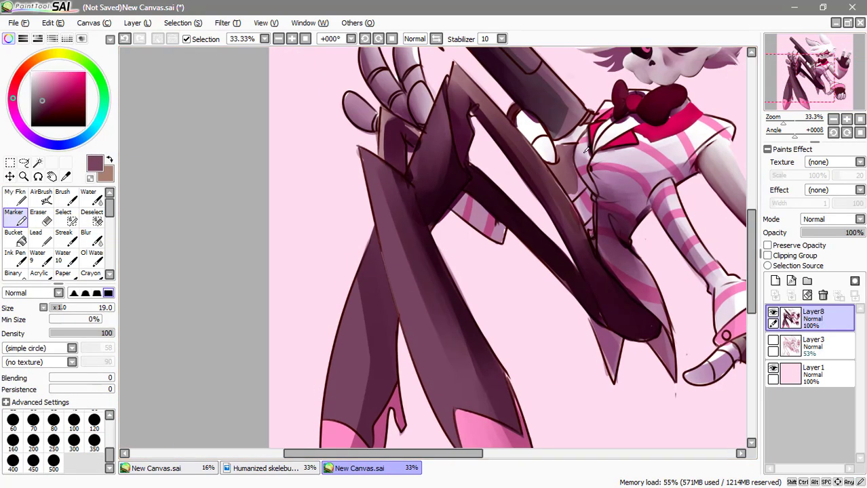
left_click_drag(359, 145, 394, 311)
left_click_drag(380, 239, 427, 400)
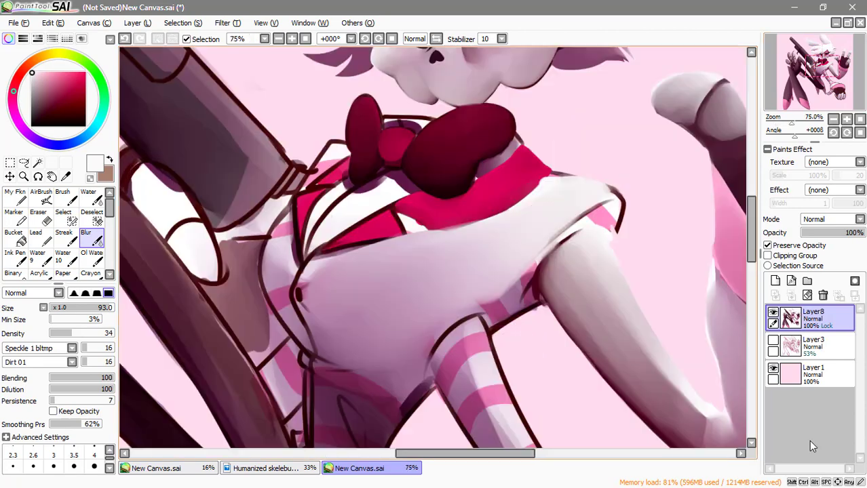
Cover the torso's armpit stripes and shoulder outline with light tones, turn off the opacity lock, and blend with Blur at size 29, density 64.
mouse_move(488, 292)
left_mouse_down()
mouse_move(433, 248)
mouse_move(501, 309)
mouse_move(542, 234)
mouse_move(476, 267)
left_mouse_up()
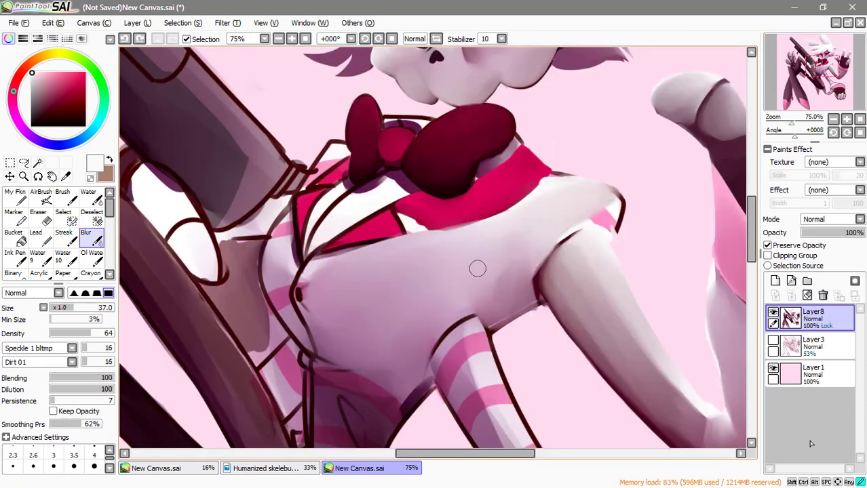
left_click(15, 196)
mouse_move(407, 220)
left_mouse_down()
mouse_move(502, 203)
mouse_move(615, 229)
mouse_move(563, 240)
mouse_move(533, 200)
left_mouse_up()
left_click(768, 245)
key("b")
mouse_move(499, 291)
left_mouse_down()
mouse_move(516, 265)
mouse_move(553, 271)
left_mouse_up()
scroll(553, 272, "down", 1)
mouse_move(445, 238)
left_mouse_down()
mouse_move(448, 203)
mouse_move(470, 211)
mouse_move(452, 187)
left_mouse_up()
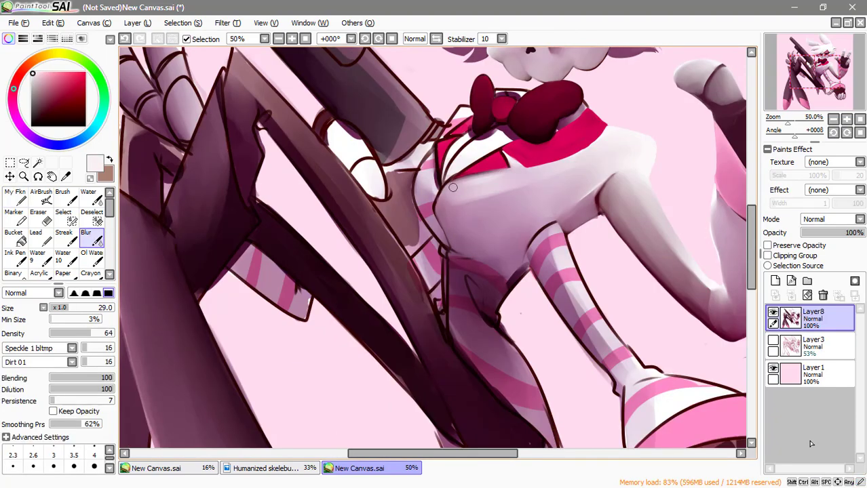
Paint over the lapel's lower edge line and the outline along the far side of the chest with sampled colours, and blend them.
left_click(474, 160, "alt")
key("minus")
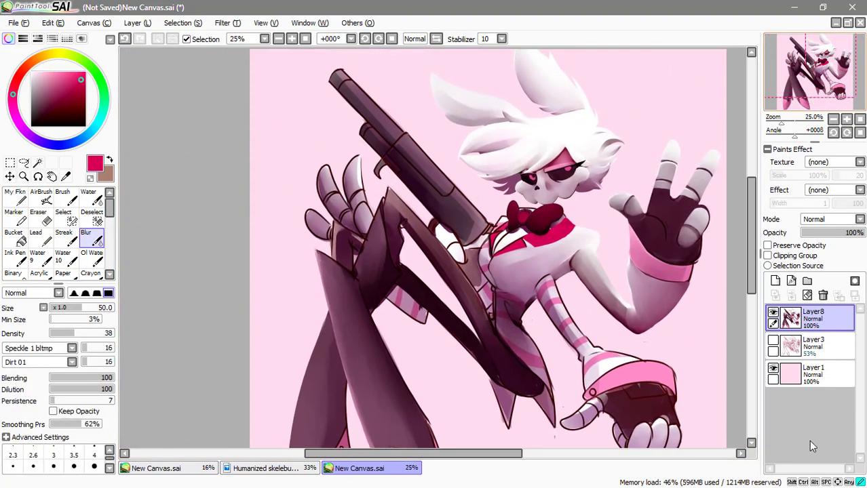
key("plus")
key("plus")
left_click_drag(228, 251, 238, 183)
left_click(230, 258, "alt")
mouse_move(234, 285)
left_mouse_down()
mouse_move(241, 226)
mouse_move(262, 309)
left_mouse_up()
left_click(241, 225, "alt")
key("m")
key("b")
Cover the chest's centre-front outline, add a pale highlight with the Marker at size 8, and blend with Blur at size 25, density 79.
left_click_drag(261, 258, 268, 313)
mouse_move(224, 210)
left_mouse_down()
mouse_move(244, 271)
mouse_move(221, 270)
mouse_move(252, 313)
mouse_move(225, 234)
mouse_move(244, 203)
left_mouse_up()
key("m")
key("b")
key("m")
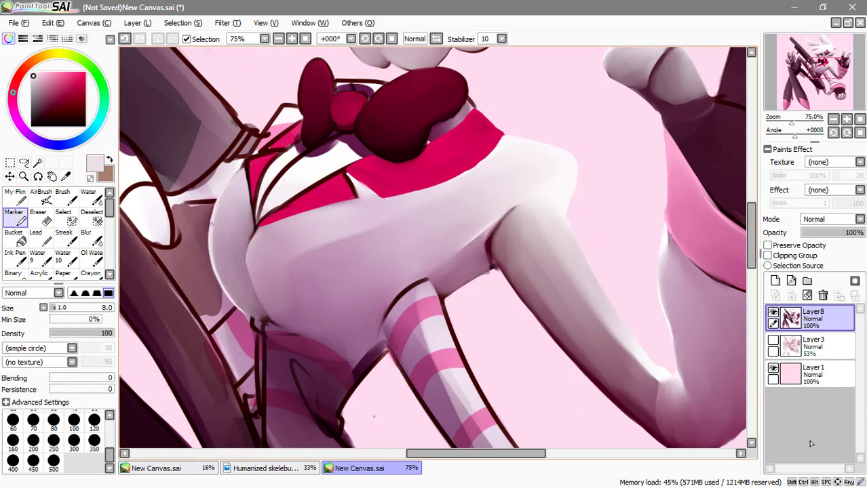
key("minus")
key("minus")
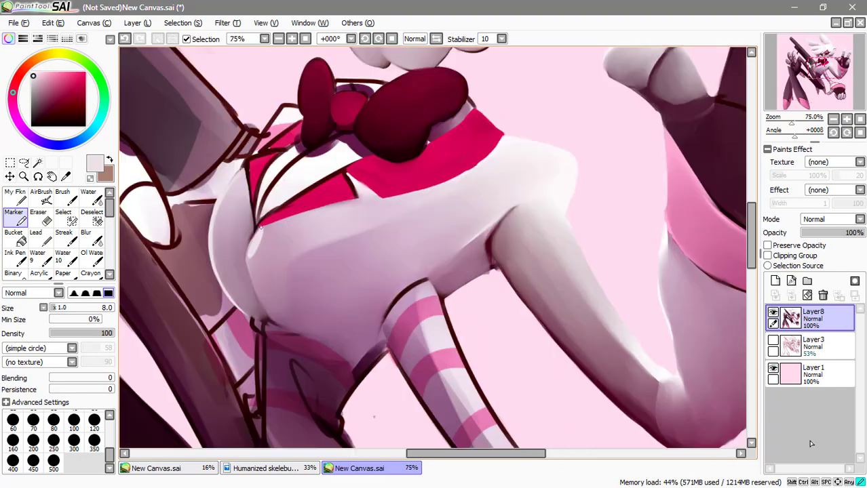
key("b")
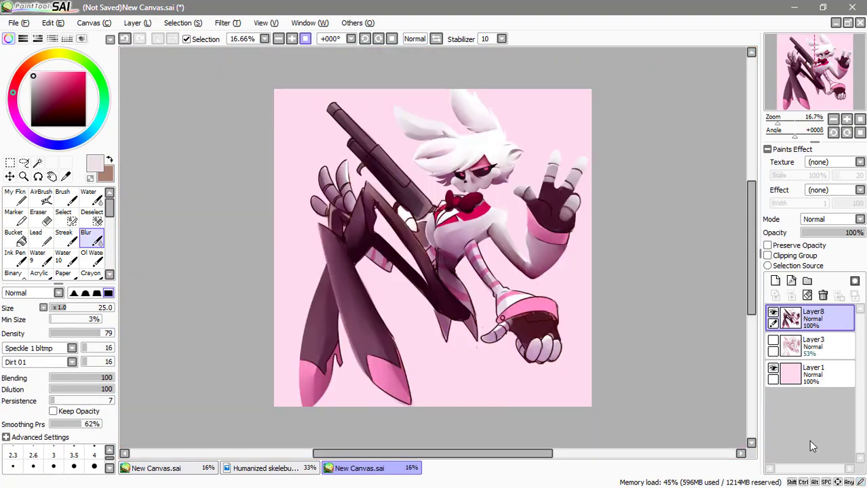
Paint over the waist and hip's pink stripes in sampled mauve, and blend them into a gradient with Blur at sizes 50 and 43.
key("plus")
key("plus")
key("plus")
key("m")
left_click(442, 249, "alt")
left_click_drag(468, 257, 478, 326)
key("b")
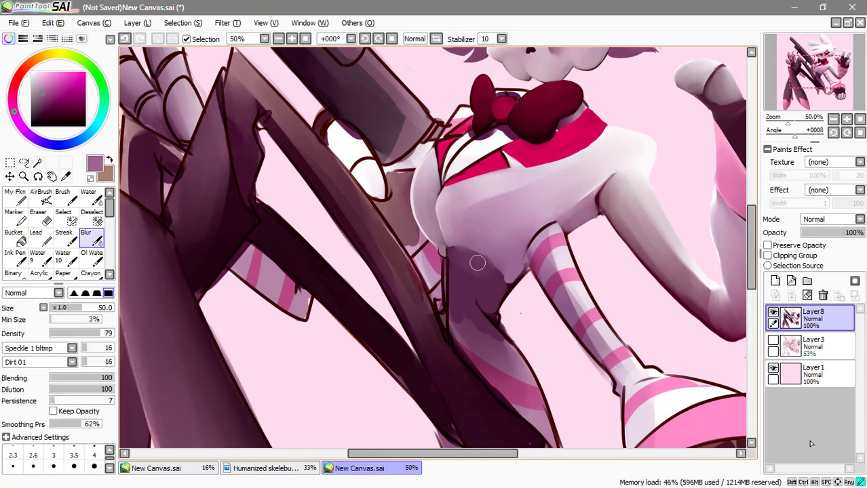
left_click_drag(476, 262, 491, 268)
mouse_move(486, 364)
left_mouse_down()
mouse_move(499, 397)
mouse_move(492, 356)
left_mouse_up()
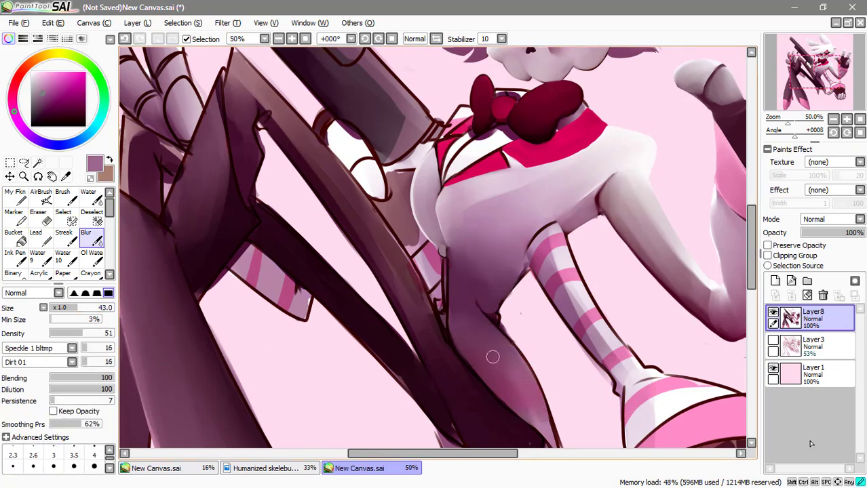
Erase leftover outline along the waist, hip and raised forearm edges with a size 14 Eraser.
key("e")
key("minus")
key("minus")
key("minus")
key("plus")
key("plus")
key("plus")
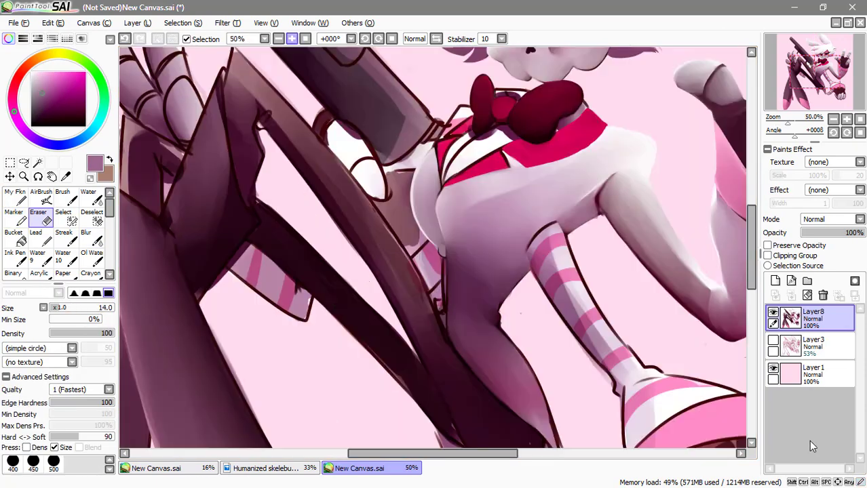
key("Up")
key("Right")
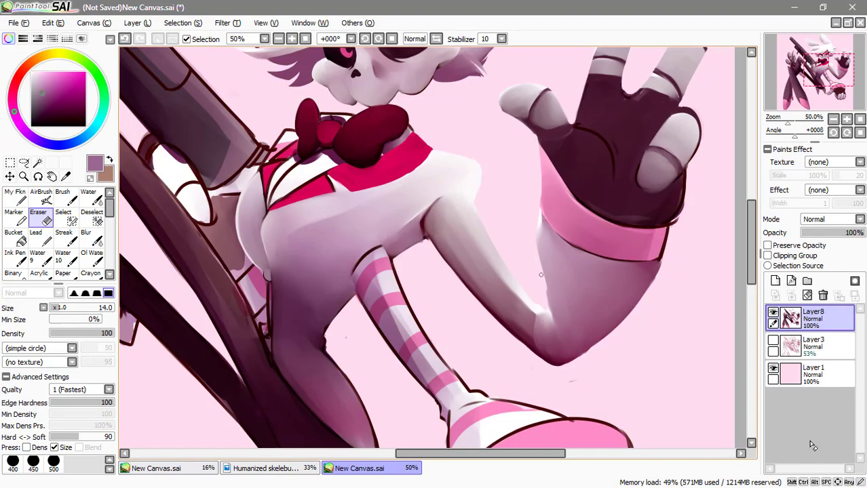
key("minus")
key("plus")
Lock the layer's opacity, add a pale lilac highlight on the hip, and blend it with Blur at size 39, density 51.
key("b")
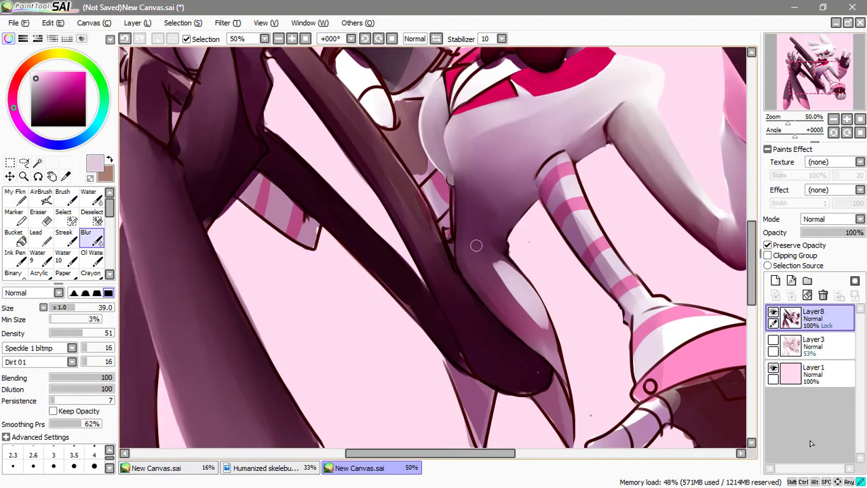
key("minus")
key("minus")
key("minus")
key("plus")
key("plus")
Paint over the lowered arm's and sleeve's pink stripes with sampled light tones at brush size 47, and blend with Blur at size 39, density 51.
key("n")
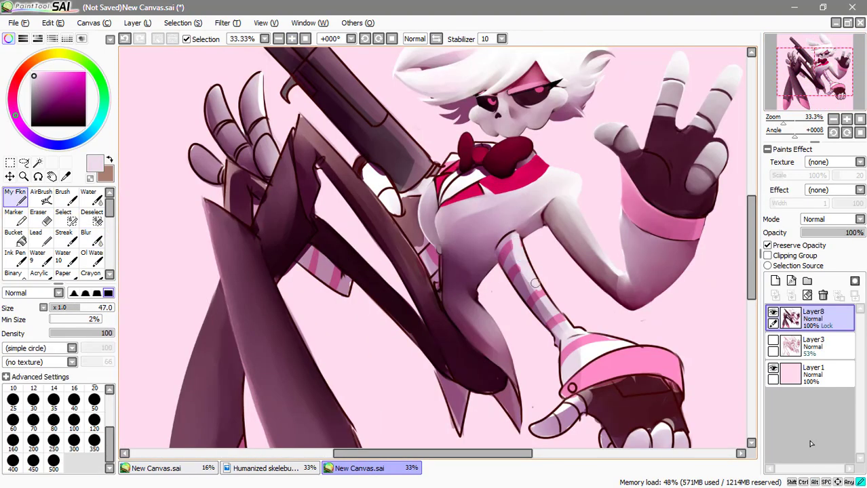
left_click(503, 251, "alt")
key("b")
mouse_move(503, 251)
left_mouse_down()
mouse_move(534, 309)
mouse_move(510, 238)
mouse_move(561, 329)
mouse_move(544, 364)
mouse_move(559, 326)
mouse_move(571, 351)
mouse_move(597, 355)
mouse_move(621, 363)
left_mouse_up()
key("n")
key("b")
key("n")
key("b")
key("n")
left_click(527, 253, "alt")
left_click_drag(527, 253, 583, 320)
key("b")
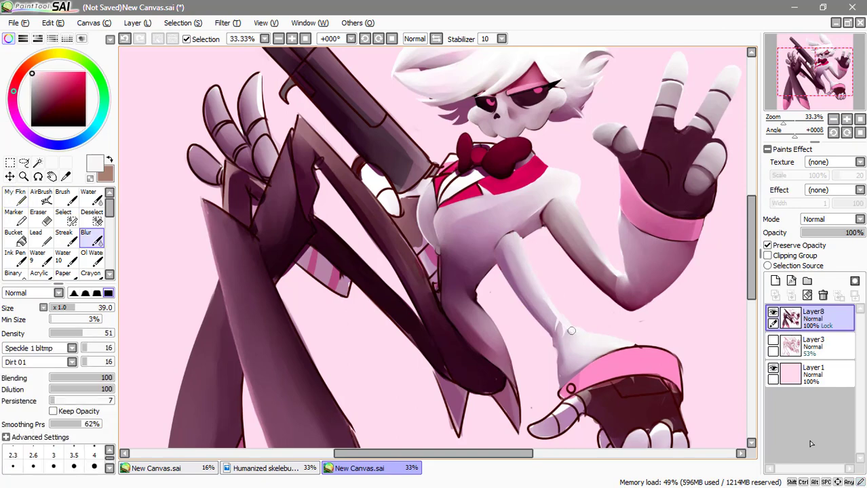
Shade the lowered arm and its flared sleeve above the pink cuff with sampled lilac and grey tones, blending them smoothly.
left_click_drag(604, 270, 549, 215)
key("n")
left_click(551, 287, "alt")
mouse_move(516, 298)
left_mouse_down()
mouse_move(551, 286)
mouse_move(511, 296)
mouse_move(532, 281)
mouse_move(571, 278)
mouse_move(504, 314)
mouse_move(531, 157)
mouse_move(548, 278)
mouse_move(514, 294)
mouse_move(532, 281)
left_mouse_up()
key("b")
key("n")
key("b")
key("n")
left_click(512, 292, "alt")
key("b")
key("n")
left_click(522, 268, "alt")
key("b")
key("n")
key("b")
Paint the two pointed coat tails dark plum at brush size 47, turn off the opacity lock, and trim their tips with a size 14 Eraser.
left_click_drag(434, 305, 492, 188)
key("n")
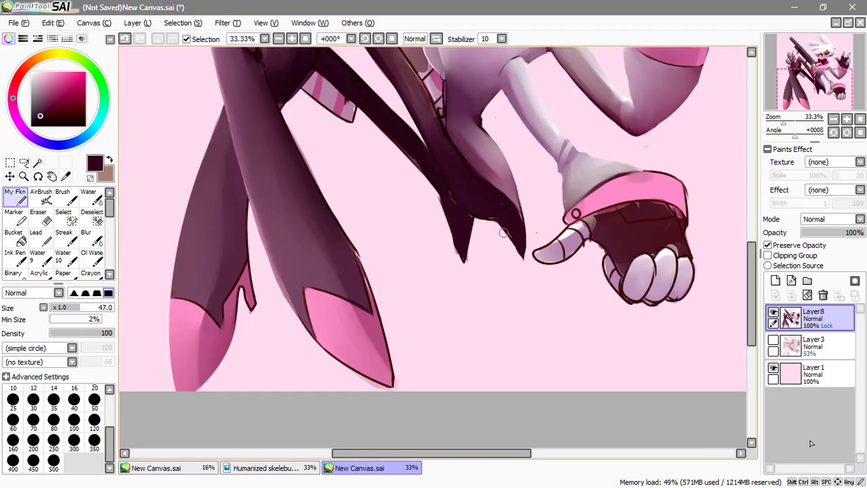
left_click(475, 203, "alt")
key("b")
key("e")
left_click_drag(467, 251, 523, 238)
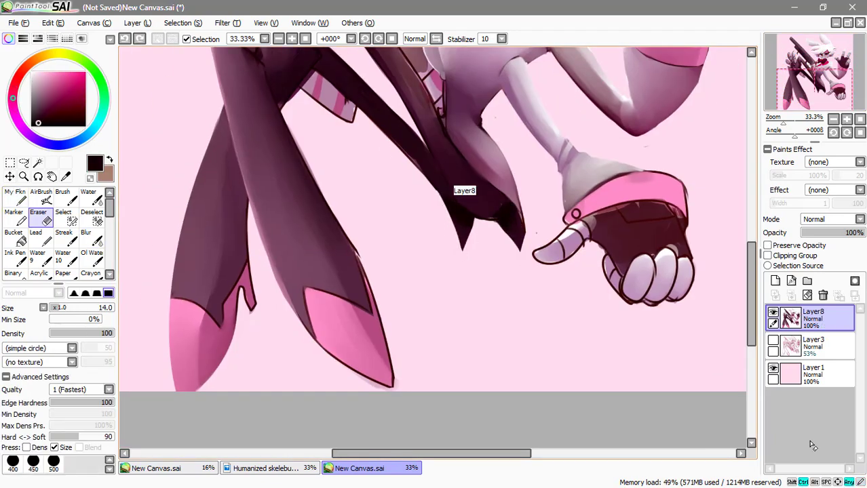
key("ctrl+minus")
key("ctrl+minus")
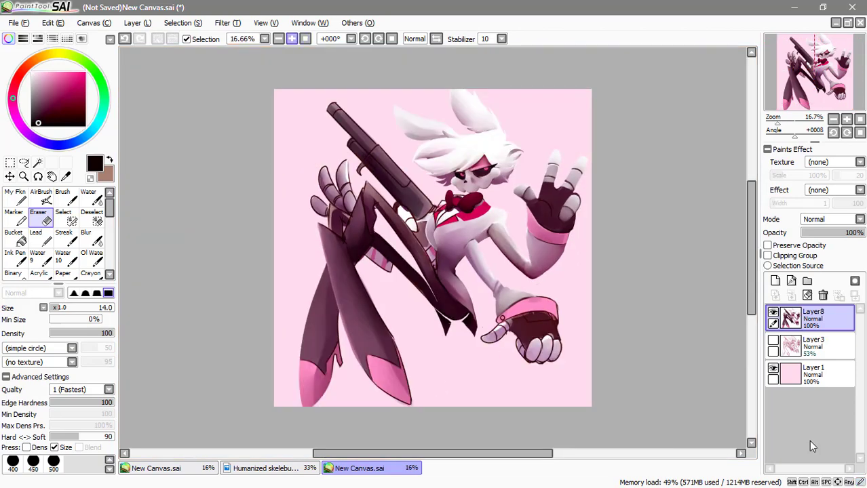
Add pale highlights along the lowered arm, and blend them with Blur at size 33, density 60.
key("ctrl+plus")
key("ctrl+plus")
key("ctrl+plus")
key("b")
key("n")
key("b")
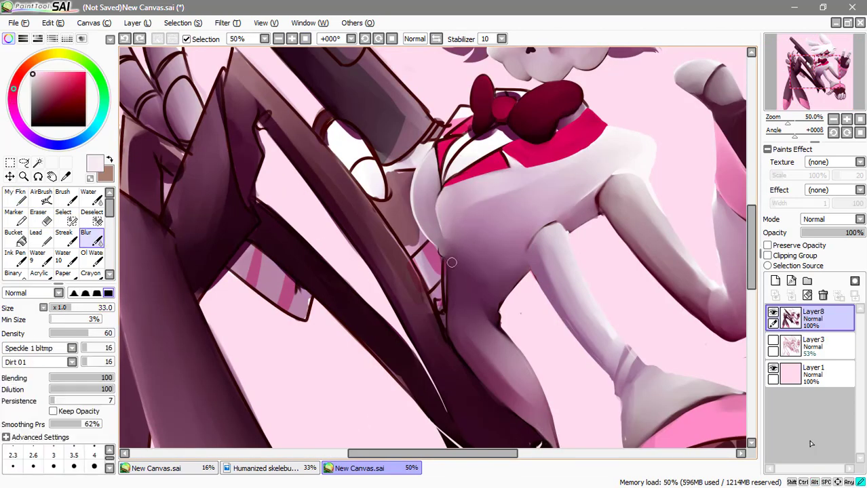
Paint a sampled mauve shadow where the lowered arm meets the torso at brush size 47, and soften it with Blur at size 24.
key("n")
key("b")
key("n")
left_click(536, 264, "alt")
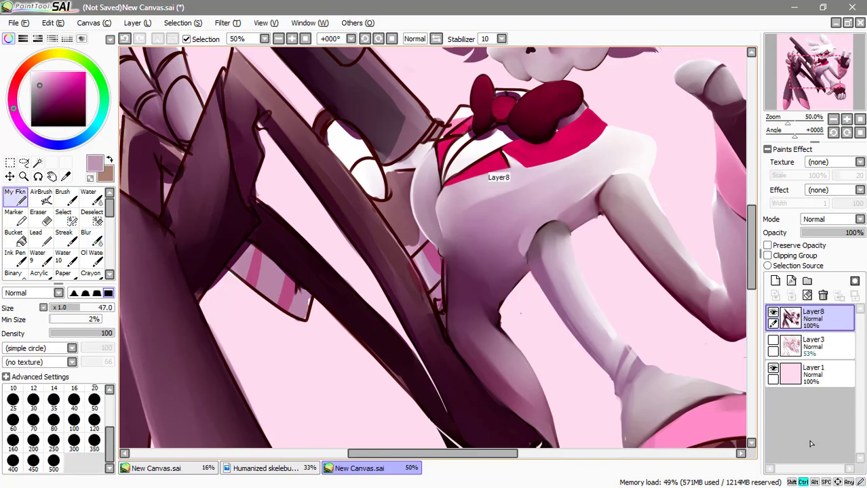
key("b")
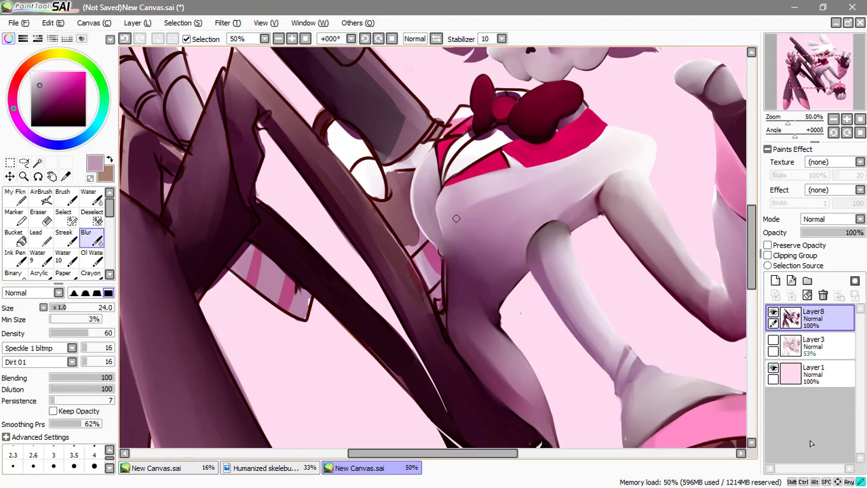
Paint over the white shirt front's outlines, add grey shading under the bow tie, and blend with Blur at sizes 20 and 11.
key("ctrl+minus")
key("ctrl+minus")
key("ctrl+plus")
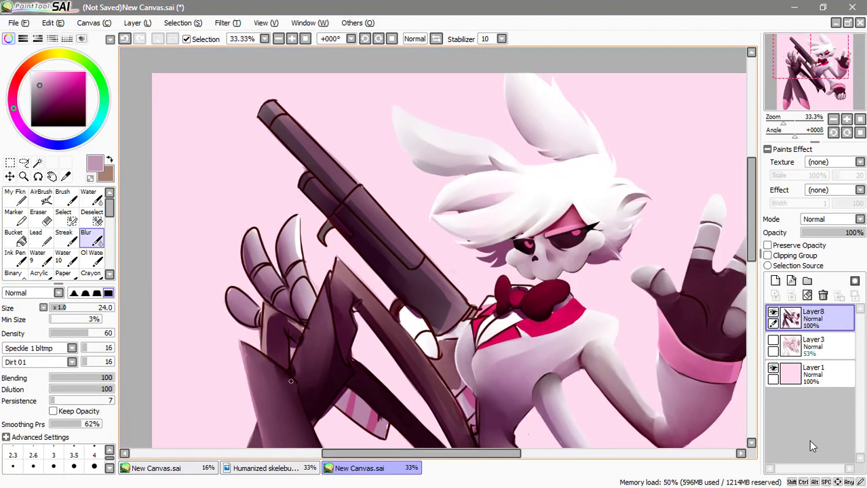
key("ctrl+plus")
key("ctrl+plus")
key("n")
left_click(407, 278, "alt")
key("b")
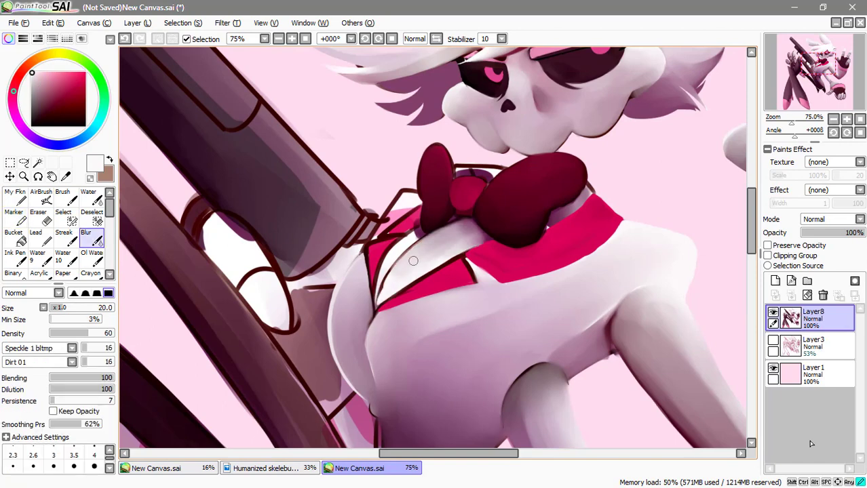
mouse_move(413, 261)
left_mouse_down()
mouse_move(441, 257)
mouse_move(448, 268)
left_mouse_up()
key("ctrl+z")
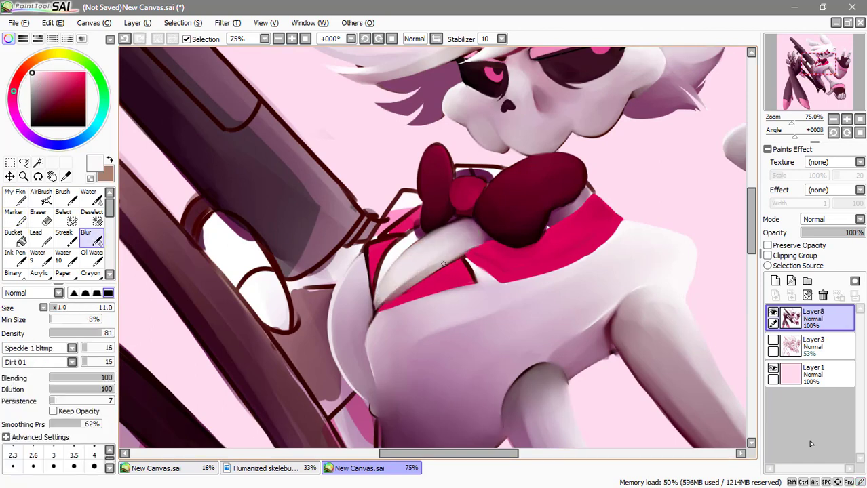
Draw dark maroon folds on the bow tie with the Marker at size 19, and paint over the lapel outlines in sampled crimson at size 13.
left_click(478, 175, "alt")
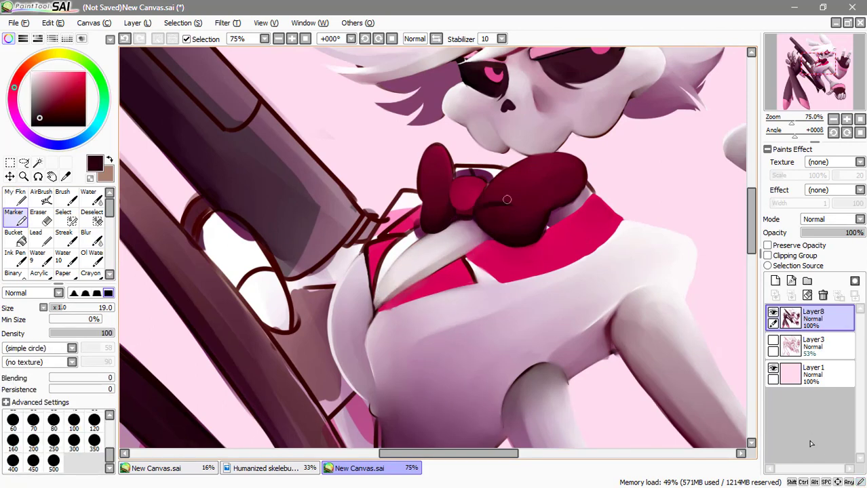
key("m")
left_click(384, 272, "alt")
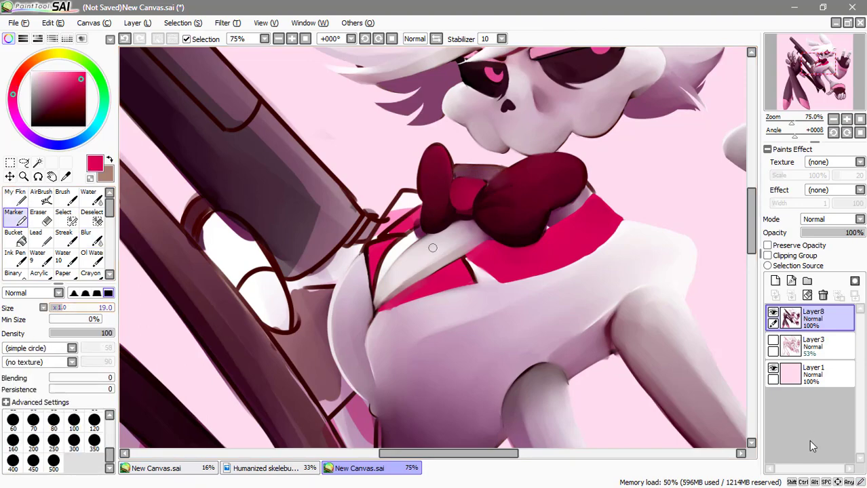
mouse_move(380, 241)
left_mouse_down()
mouse_move(390, 309)
mouse_move(420, 227)
left_mouse_up()
left_click_drag(397, 346, 388, 305)
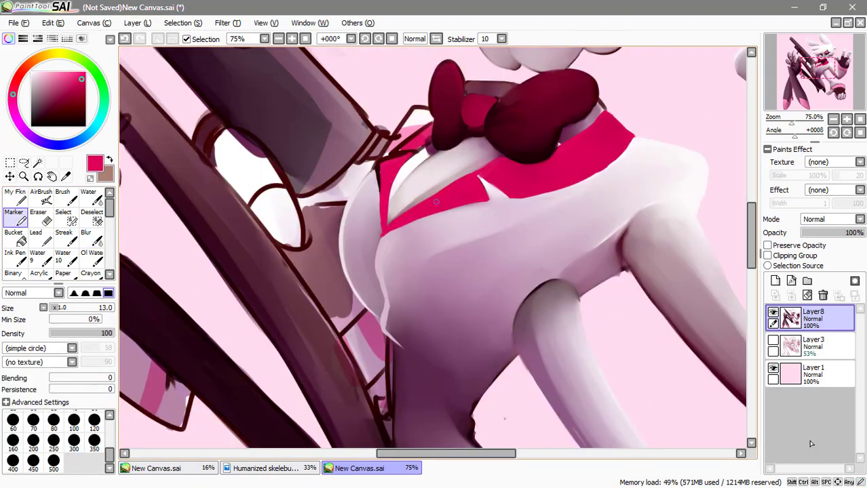
left_click(475, 171, "alt")
Blend the shading on the dark legs with Blur at size 49, density 81.
scroll(475, 171, "down", 3)
scroll(435, 244, "up", 2)
key("b")
mouse_move(292, 123)
left_mouse_down()
mouse_move(361, 204)
mouse_move(447, 253)
left_mouse_up()
left_click_drag(407, 81, 332, 183)
key("u")
mouse_move(518, 107)
left_mouse_down()
mouse_move(582, 119)
mouse_move(535, 96)
left_mouse_up()
scroll(304, 242, "down", 3)
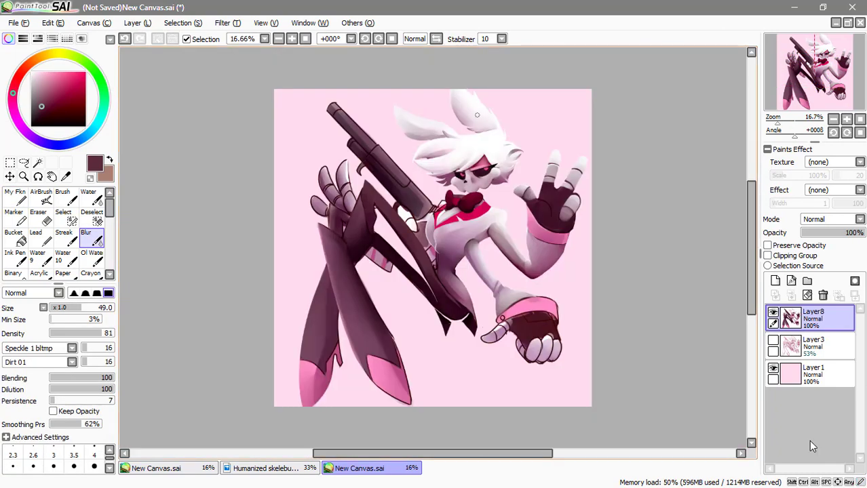
Paint over the bent knee's outlines in sampled dark maroon with the Marker at size 14, and clean the edges with the Eraser at size 36.
scroll(437, 249, "up", 2)
left_click(290, 165, "alt")
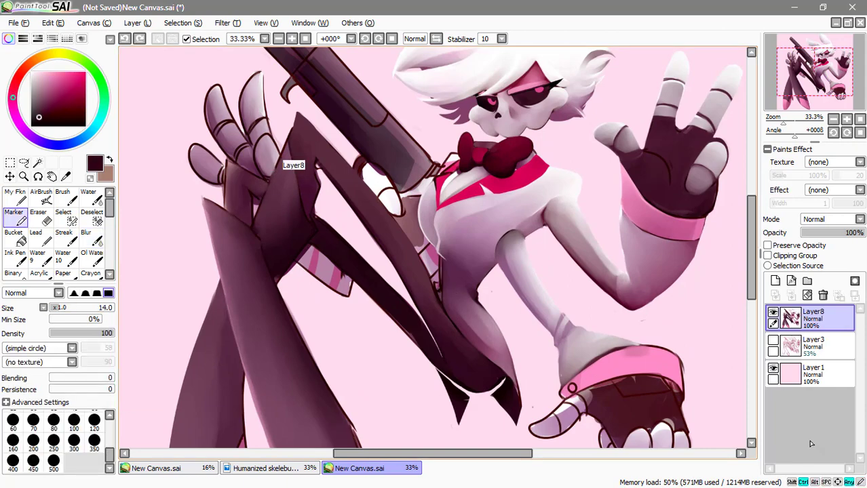
left_click_drag(299, 138, 394, 154)
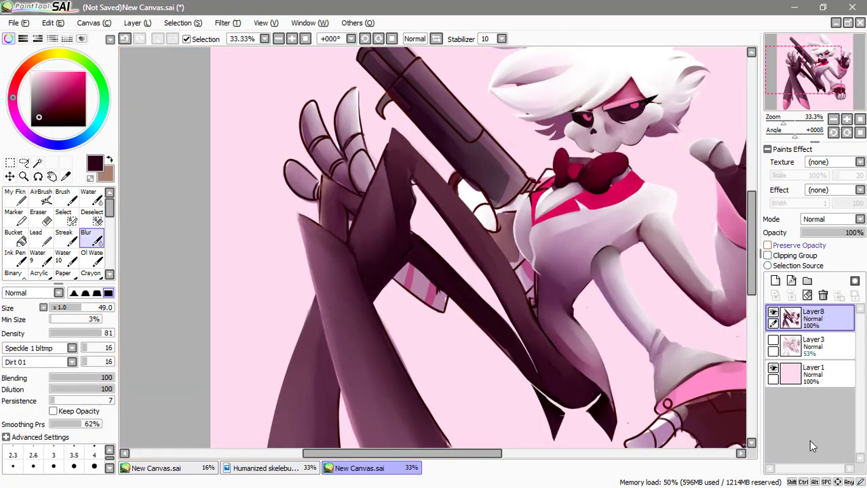
key("e")
left_click_drag(408, 295, 432, 248)
scroll(432, 247, "down", 3)
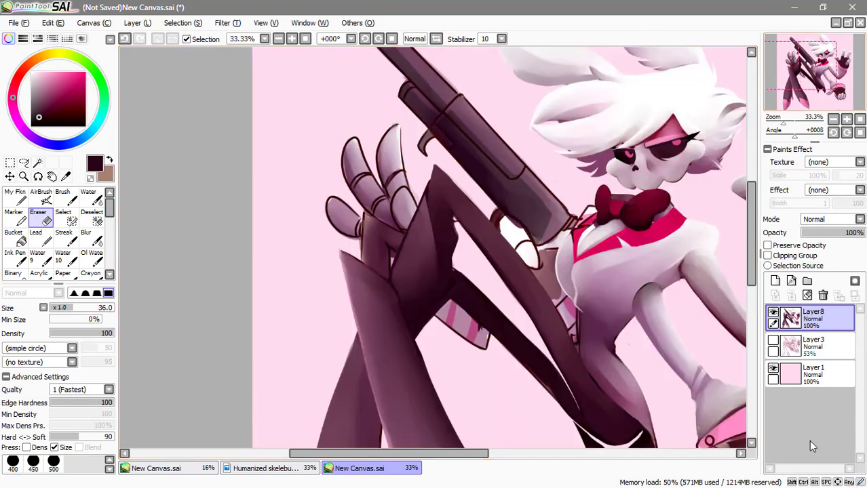
scroll(501, 291, "up", 5)
left_click_drag(658, 104, 569, 72)
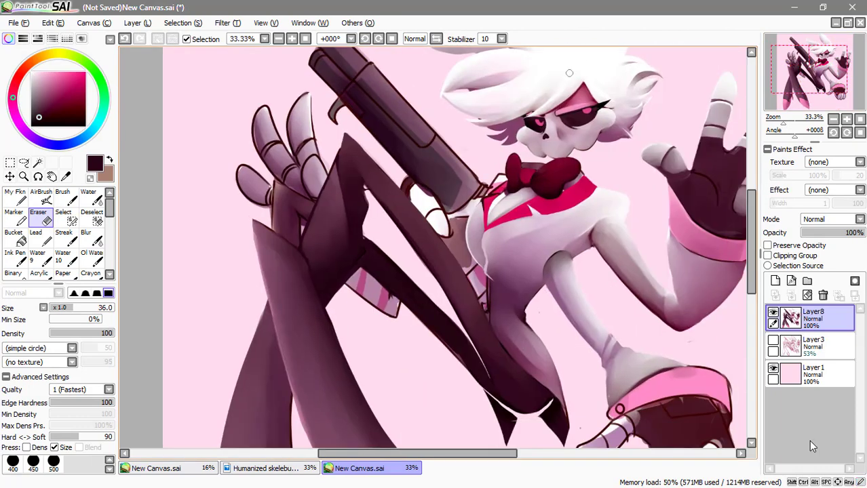
Repaint the fingers of the hand behind the knee without outlines, lighten their tips, and blend with Blur at sizes 33 and 61.
key("b")
left_click_drag(268, 245, 194, 285)
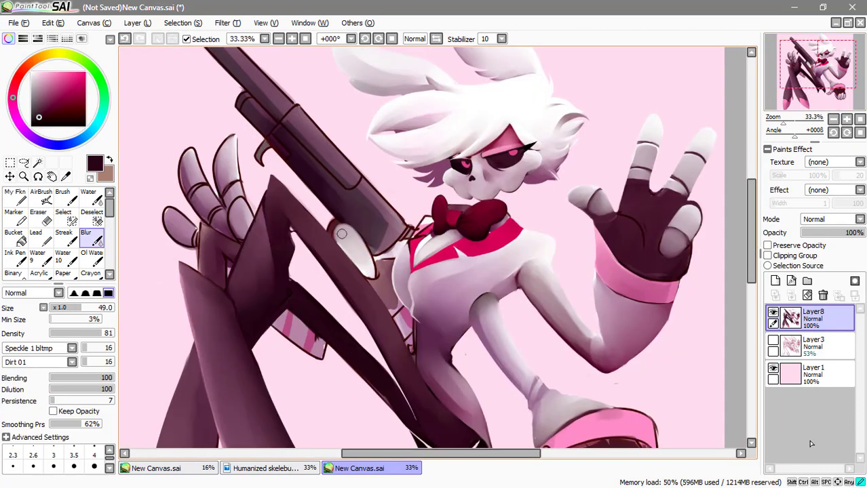
mouse_move(229, 139)
left_mouse_down()
mouse_move(238, 164)
mouse_move(189, 162)
mouse_move(180, 229)
left_mouse_up()
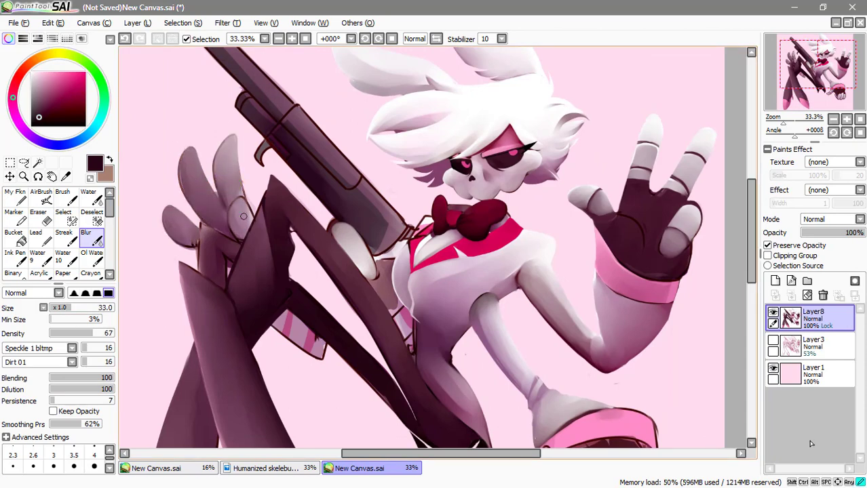
mouse_move(243, 217)
left_mouse_down()
mouse_move(224, 135)
mouse_move(170, 224)
mouse_move(262, 224)
left_mouse_up()
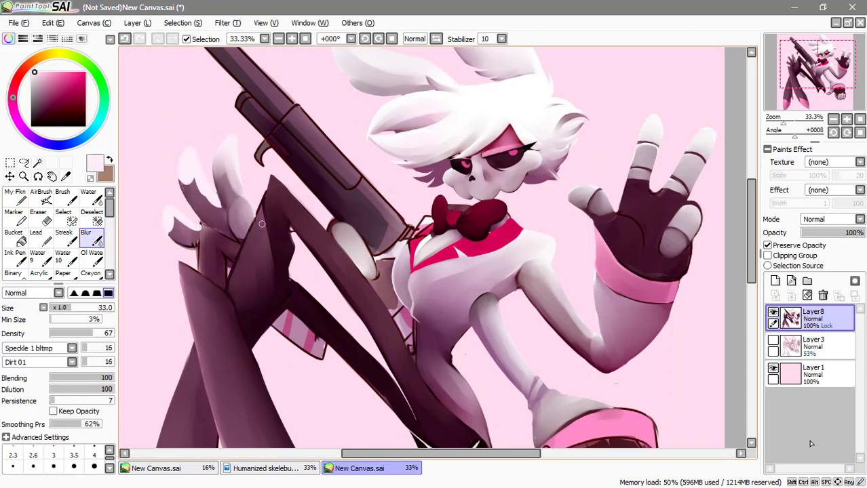
key("ctrl+minus")
key("ctrl+plus")
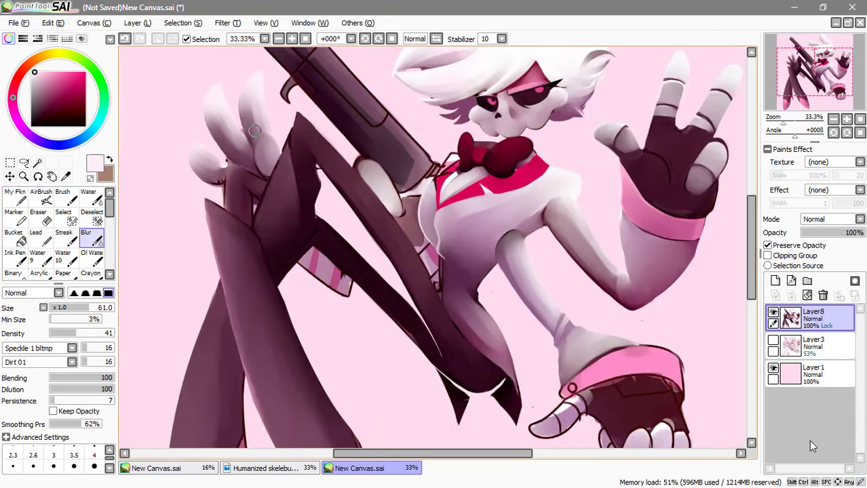
Paint the dark glove between those fingers at brush size 46, soften it with Blur at size 28, and trim the hand's edges.
key("b")
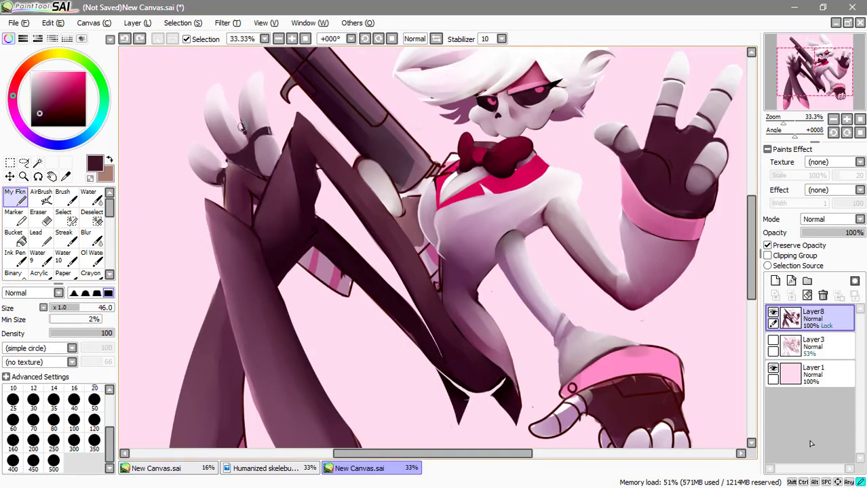
left_click_drag(223, 158, 226, 178)
key("b")
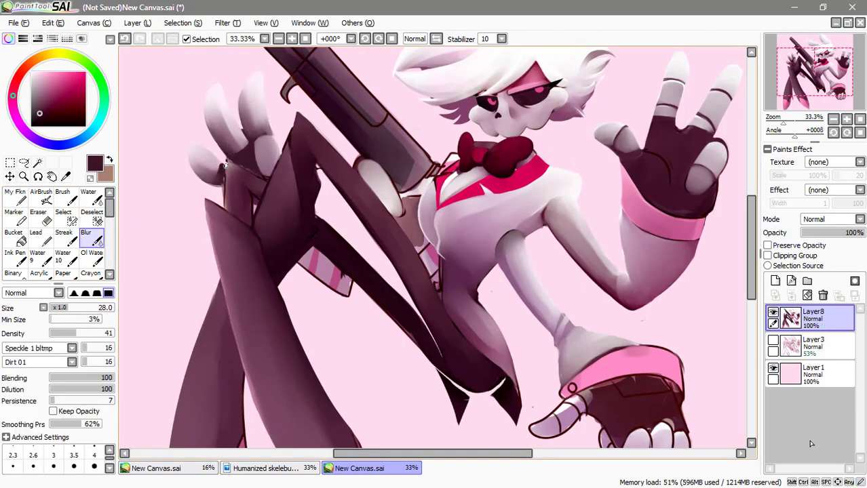
left_click(234, 158, "alt")
key("e")
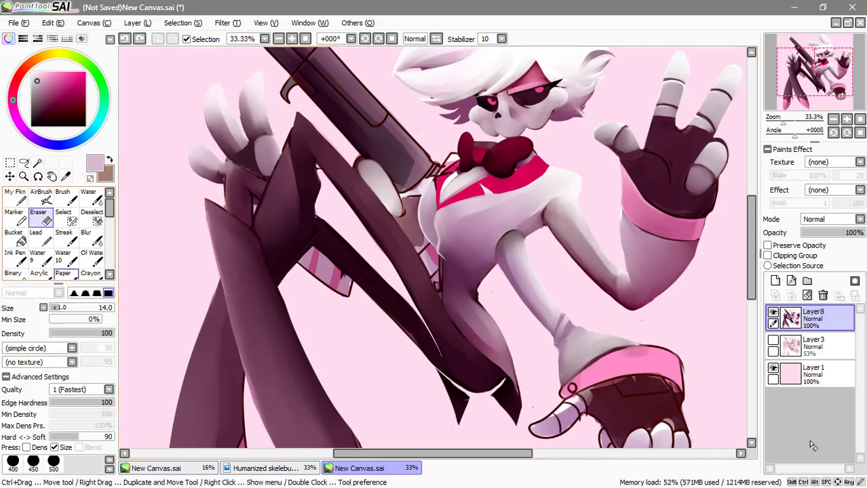
left_click_drag(241, 109, 281, 96)
scroll(278, 95, "down", 2)
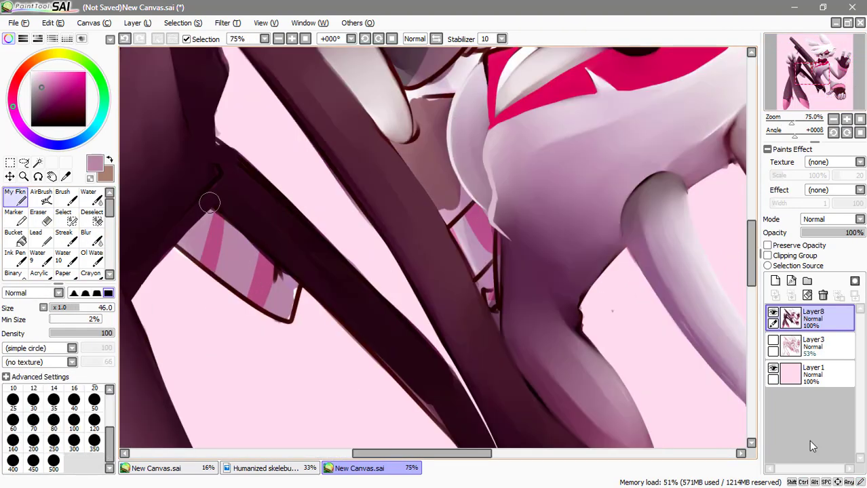
Cover the striped cloth behind the leg with a mauve gradient at brush size 46, and trim its outline with the Eraser at size 36.
mouse_move(292, 315)
left_mouse_down()
mouse_move(219, 227)
mouse_move(248, 251)
left_mouse_up()
left_click(219, 228, "alt")
mouse_move(204, 224)
left_mouse_down()
mouse_move(183, 236)
mouse_move(204, 251)
left_mouse_up()
left_click(285, 308, "ctrl")
left_click(209, 215, "alt")
key("e")
left_click_drag(284, 305, 209, 215)
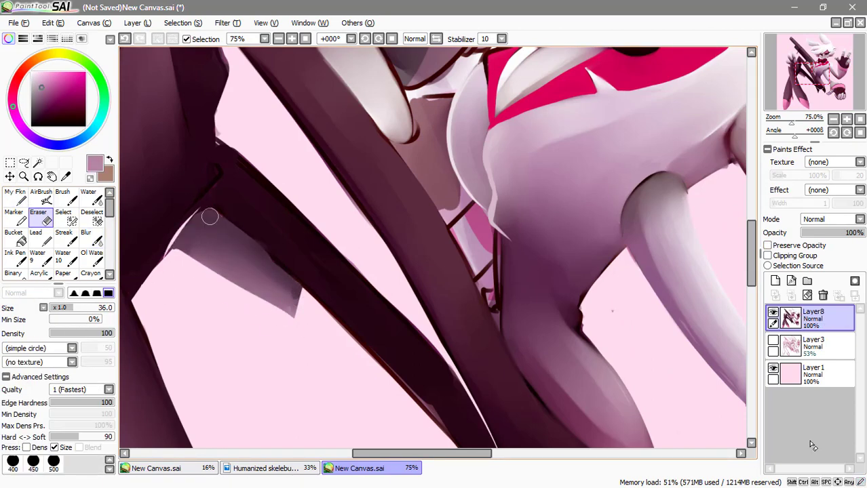
Touch up the dark leg edges and the white jacket's edge at the waist at brush size 13, and trim stray edges.
key("n")
left_click(204, 216, "alt")
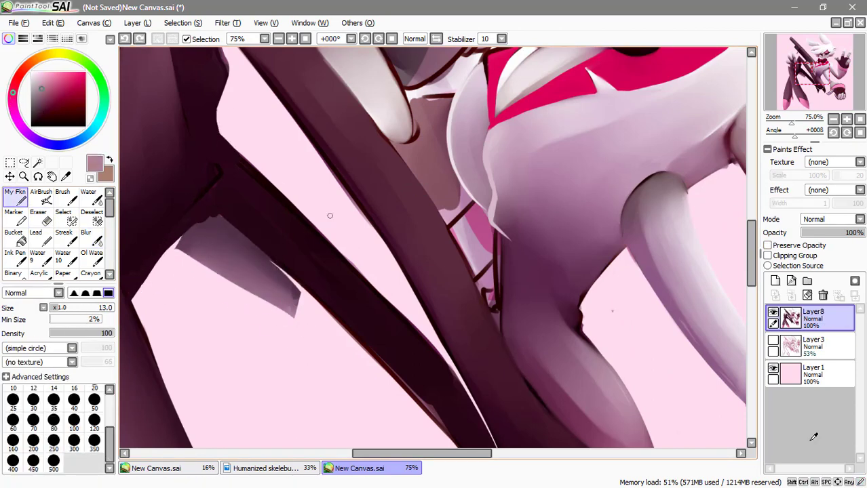
mouse_move(529, 407)
left_mouse_down()
mouse_move(484, 271)
mouse_move(483, 333)
mouse_move(434, 247)
mouse_move(624, 278)
left_mouse_up()
key("b")
key("minus")
key("minus")
key("minus")
key("plus")
key("bracketleft")
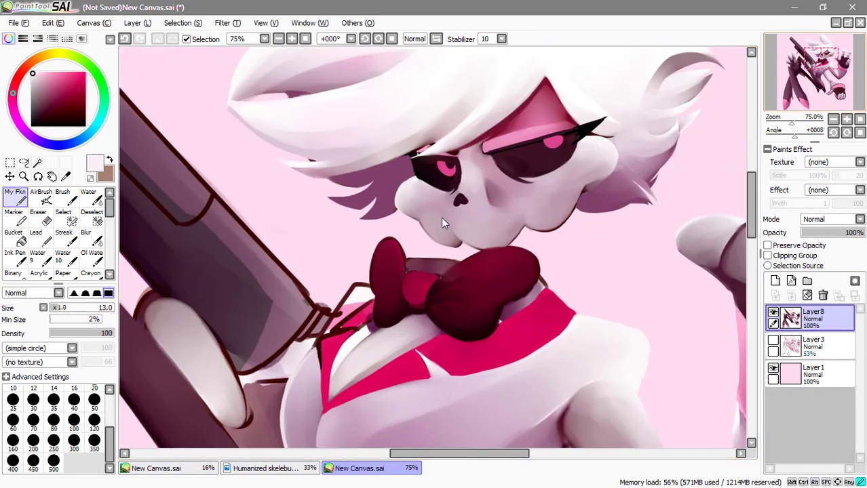
left_click_drag(441, 217, 597, 112)
key("e")
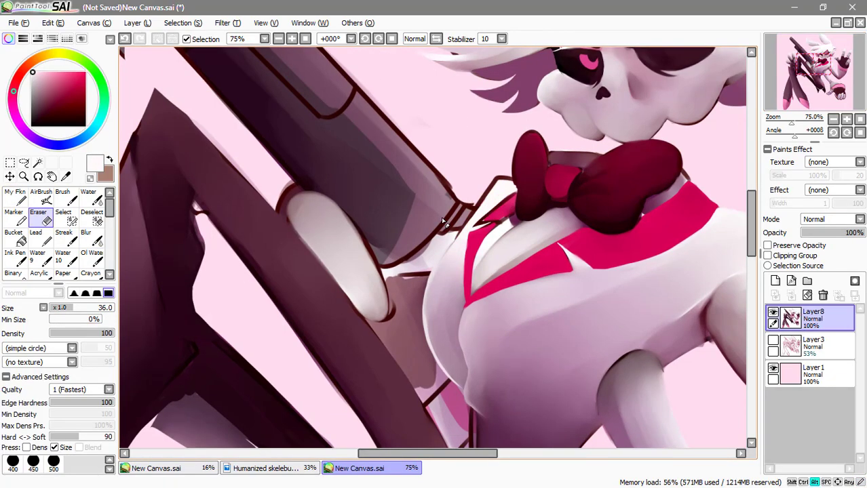
Draw a dark maroon fold down the white shirt front, and soften it with Blur at size 17, density 69.
left_click(496, 230, "alt")
key("b")
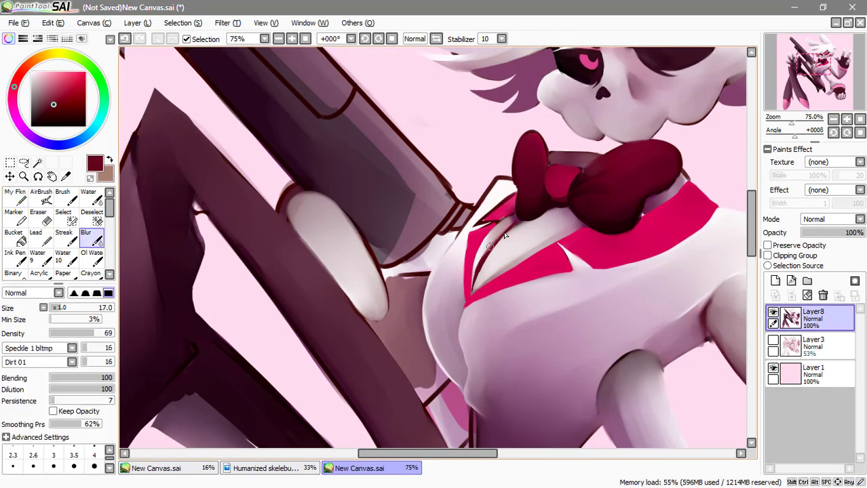
key("n")
left_click(504, 236, "alt")
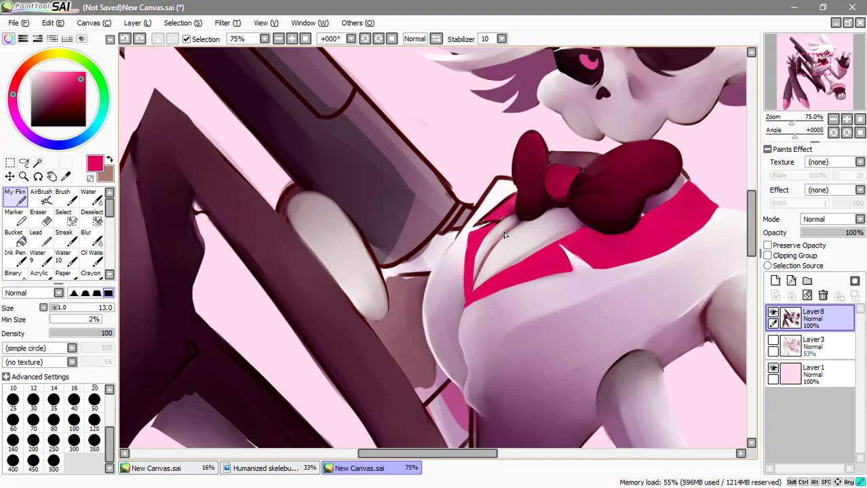
Clean up the outer edges of the gun's barrel and trigger guard with the Eraser at size 36.
scroll(503, 232, "down", 4)
scroll(503, 231, "up", 3)
key("e")
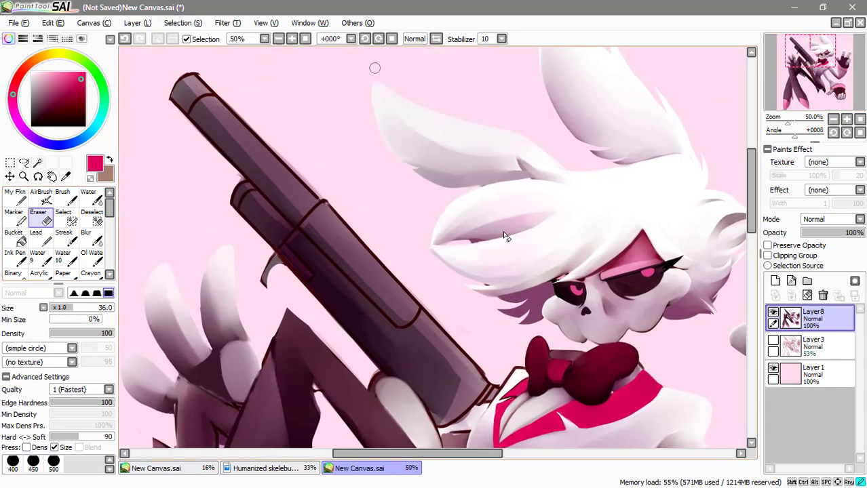
Paint over the raised glove's outlines in sampled dark maroon at brush size 13.
key("n")
left_click_drag(570, 215, 434, 137)
mouse_move(558, 156)
left_mouse_down()
mouse_move(537, 170)
mouse_move(597, 177)
left_mouse_up()
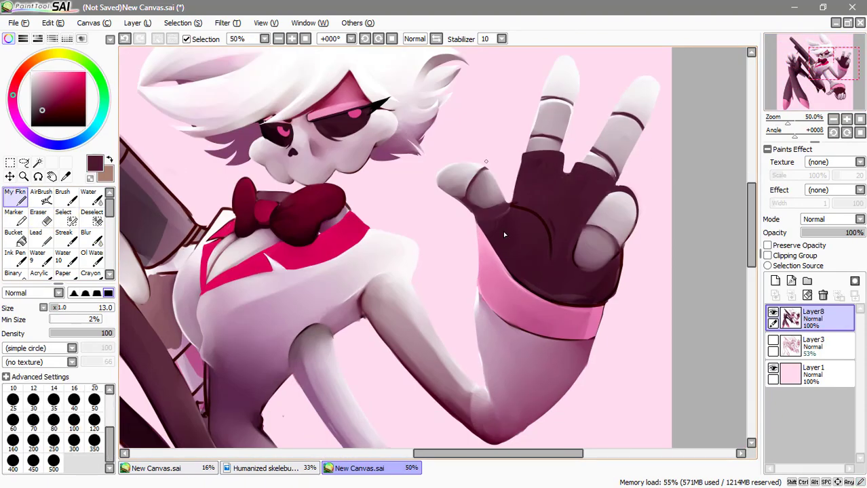
mouse_move(516, 271)
left_mouse_down()
mouse_move(573, 288)
mouse_move(540, 176)
mouse_move(560, 212)
left_mouse_up()
Deepen the shadow on the raised glove's palm, add pink highlights below the fingers, and blend with Blur at sizes 64 and 70.
key("b")
key("m")
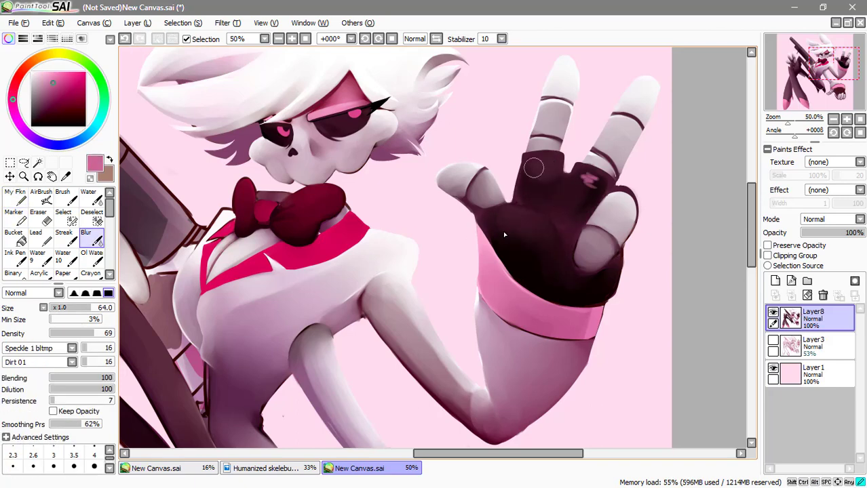
key("b")
scroll(504, 236, "down", 3)
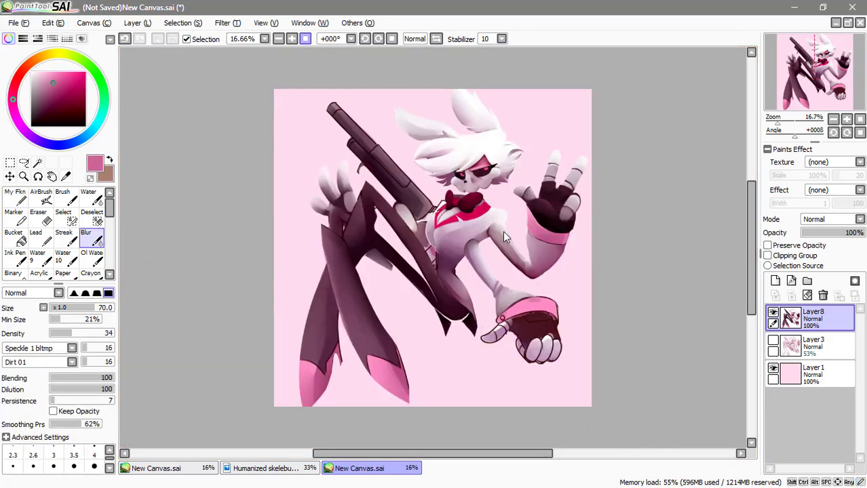
Soften the jacket edge at the waist with Blur at size 19, and cover the outline below it in dark purple with the Marker at size 14.
scroll(504, 235, "up", 2)
scroll(502, 230, "up", 2)
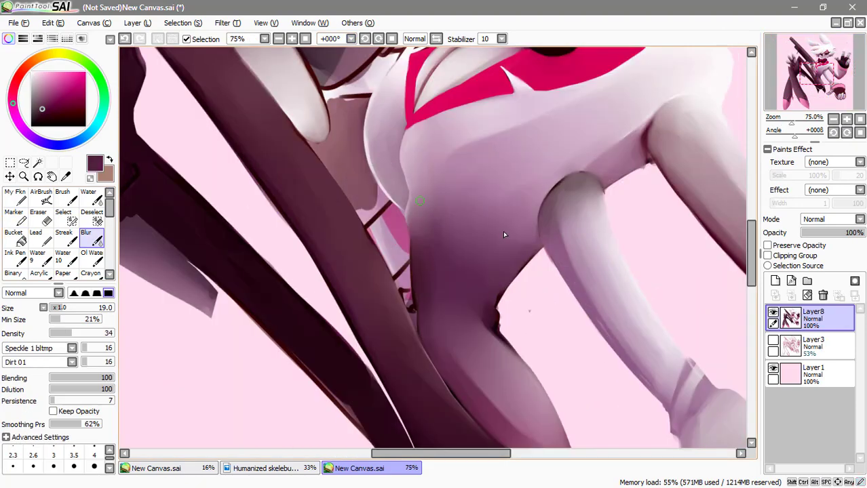
scroll(502, 231, "down", 3)
scroll(503, 236, "up", 4)
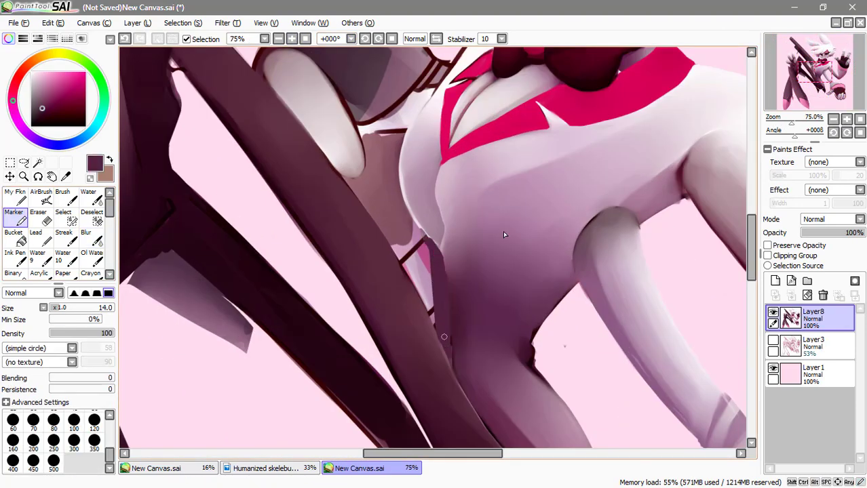
mouse_move(439, 237)
left_mouse_down()
mouse_move(434, 326)
mouse_move(444, 359)
left_mouse_up()
Shade the waist strip in sampled mauve, add pale edge lines with the Marker at size 8, and blend with Blur at size 12, density 46.
key("n")
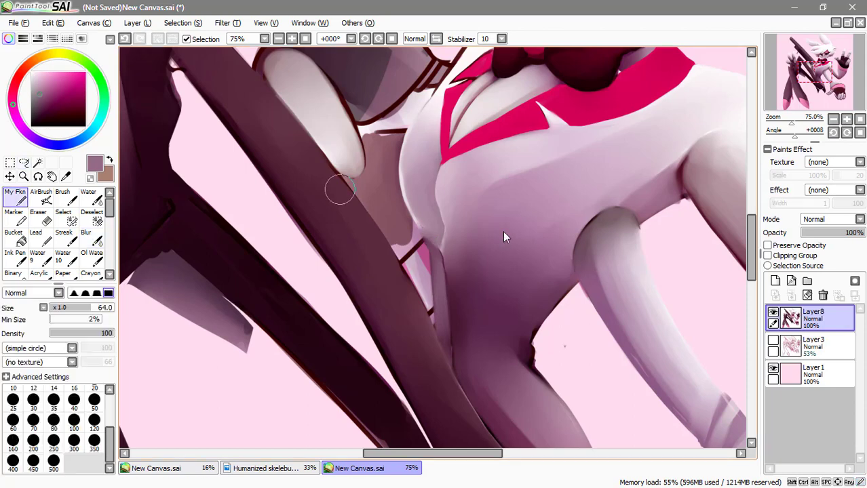
left_click_drag(427, 224, 431, 329)
left_click_drag(438, 163, 448, 316)
left_click(475, 316, "alt")
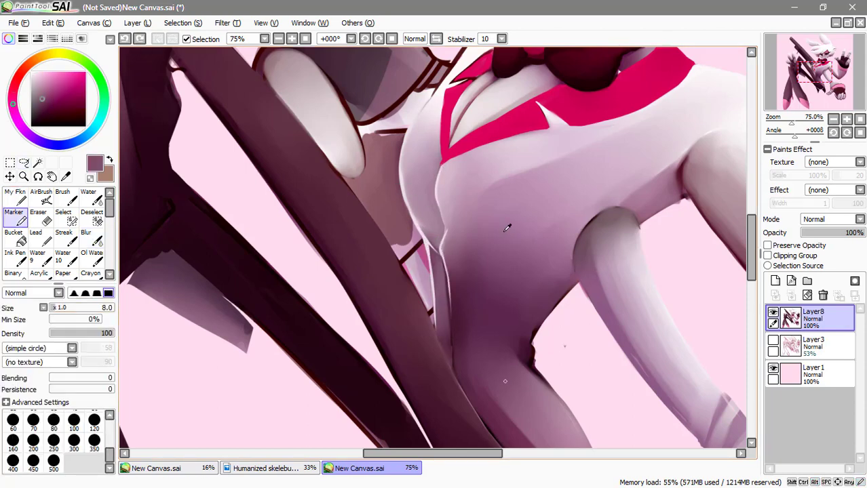
key("e")
mouse_move(434, 240)
left_mouse_down()
mouse_move(431, 325)
mouse_move(444, 292)
left_mouse_up()
left_click_drag(414, 214, 431, 244)
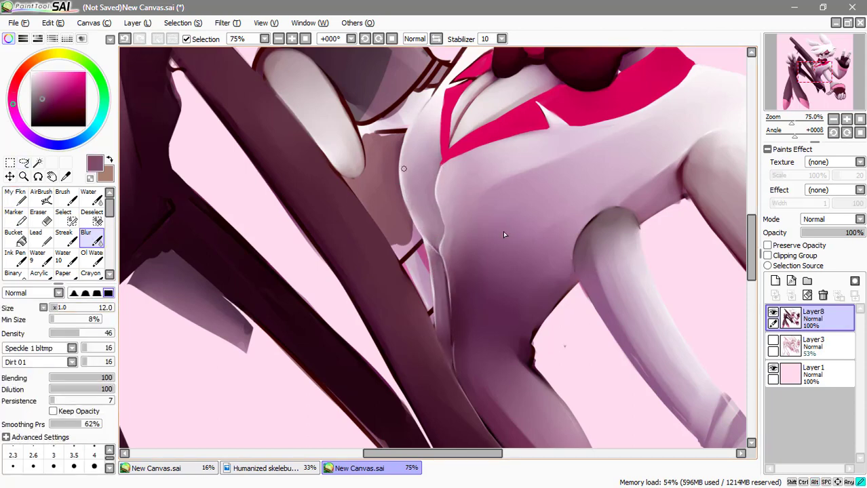
Paint over the lowered hand's cuff outlines and button in sampled pink at brush size 24, with the layer's opacity preserved.
left_click_drag(675, 243, 505, 236)
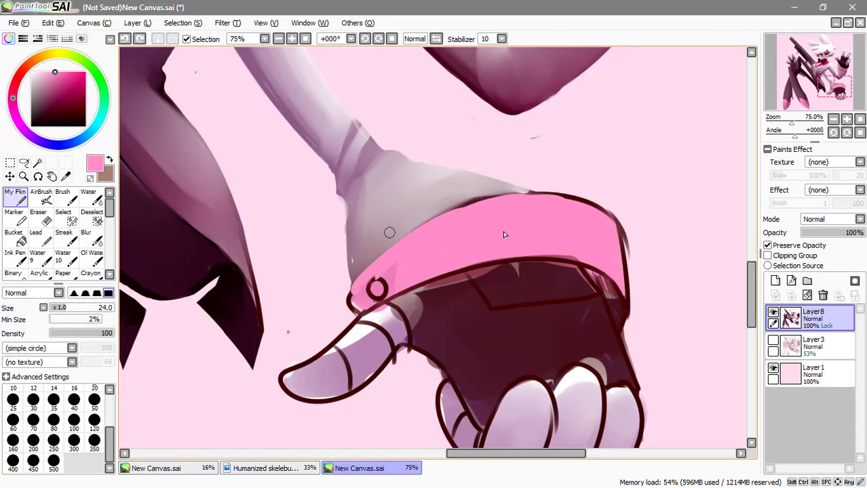
left_click_drag(374, 291, 557, 196)
mouse_move(380, 231)
left_mouse_down()
mouse_move(583, 197)
mouse_move(434, 272)
left_mouse_up()
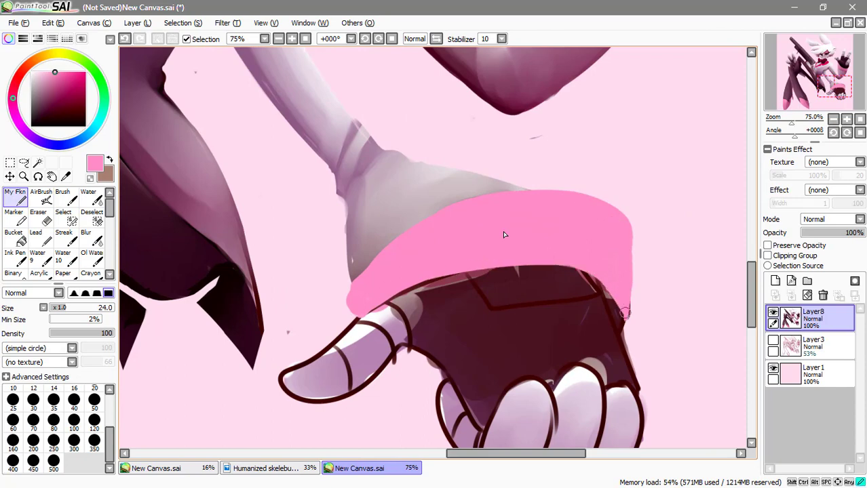
Trim the pink cuff's edges, paint a dark magenta shadow along its lower half, and blend with Blur at size 27, density 46.
key("e")
mouse_move(341, 276)
left_mouse_down()
mouse_move(590, 219)
mouse_move(614, 285)
mouse_move(359, 299)
mouse_move(633, 211)
left_mouse_up()
key("b")
left_click_drag(346, 291, 451, 218)
left_click_drag(379, 271, 611, 230)
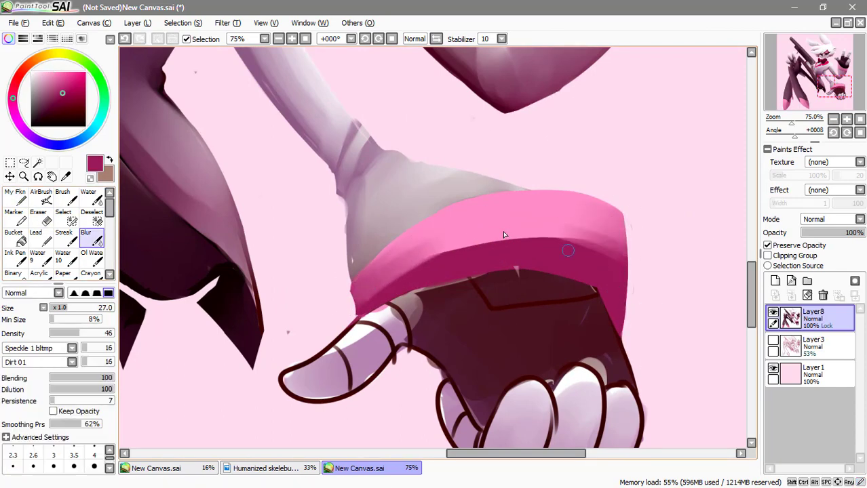
mouse_move(407, 271)
left_mouse_down()
mouse_move(610, 245)
mouse_move(577, 218)
left_mouse_up()
left_click(577, 218, "alt")
scroll(509, 224, "down", 1)
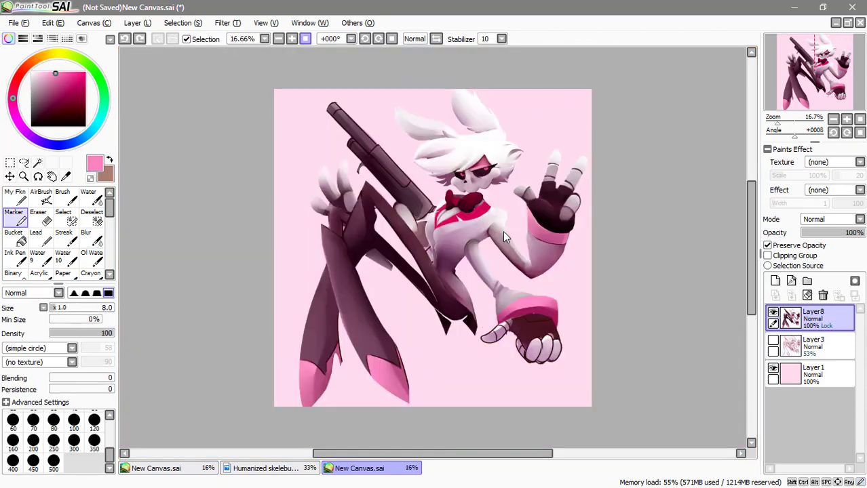
Paint over the outlines of the lowered hand's thumb and upper glove, blend with Blur at size 44, and erase the stray edges.
scroll(509, 224, "up", 1)
left_click_drag(611, 325, 508, 218)
left_click_drag(407, 227, 350, 268)
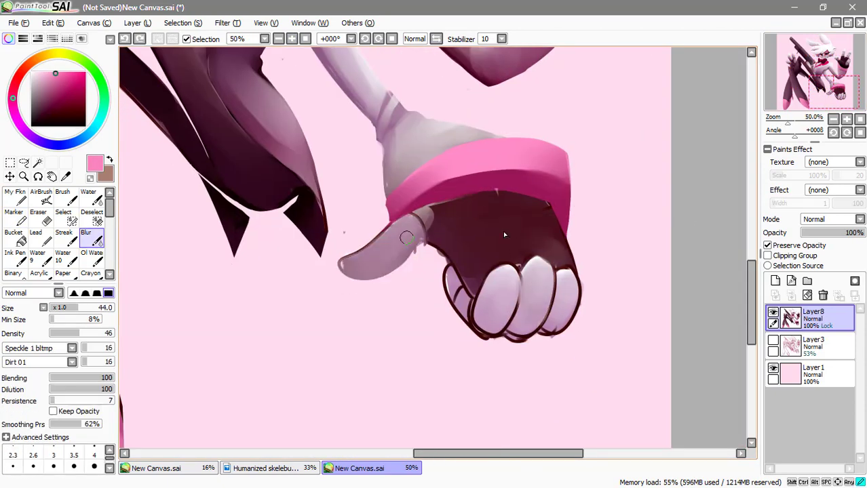
left_click_drag(407, 244, 454, 204)
left_click_drag(420, 231, 511, 202)
key("e")
left_click_drag(340, 272, 428, 244)
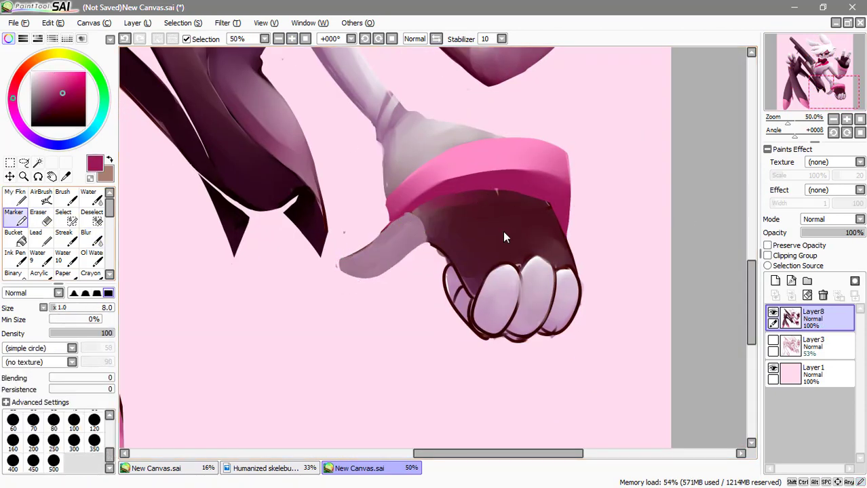
Trim the outer end of the pink cuff, then repaint the glove beneath it in dark maroon, blended with Blur at size 26, density 91.
left_click(489, 224, "alt")
left_click_drag(554, 209, 569, 194)
mouse_move(567, 234)
left_mouse_down()
mouse_move(559, 146)
mouse_move(532, 139)
left_mouse_up()
key("n")
left_click_drag(502, 193, 403, 216)
key("b")
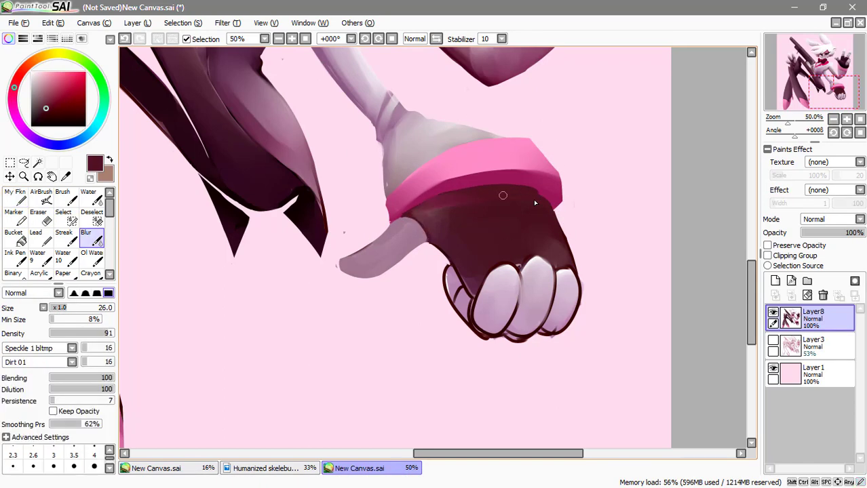
Paint over the outlines around the lowered hand's curled fingers, blend with Blur at size 33, density 91, and clean the outer edges.
key("ctrl+minus")
key("ctrl+plus")
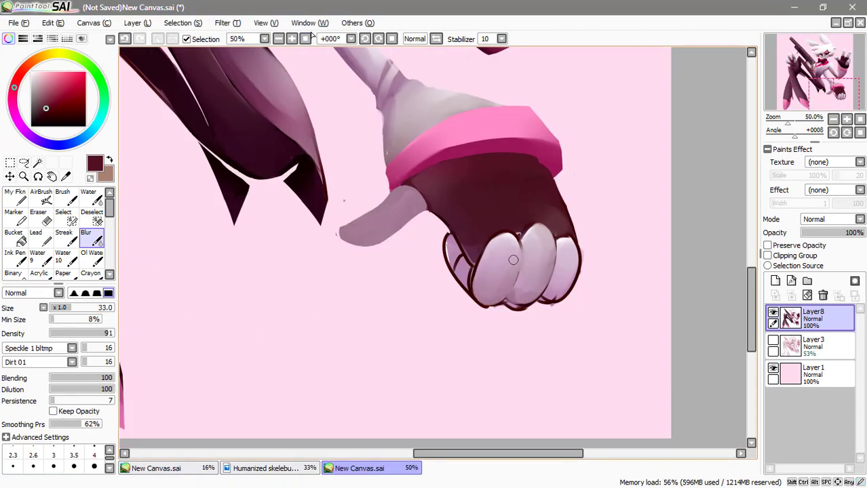
left_click_drag(484, 262, 519, 288)
key("e")
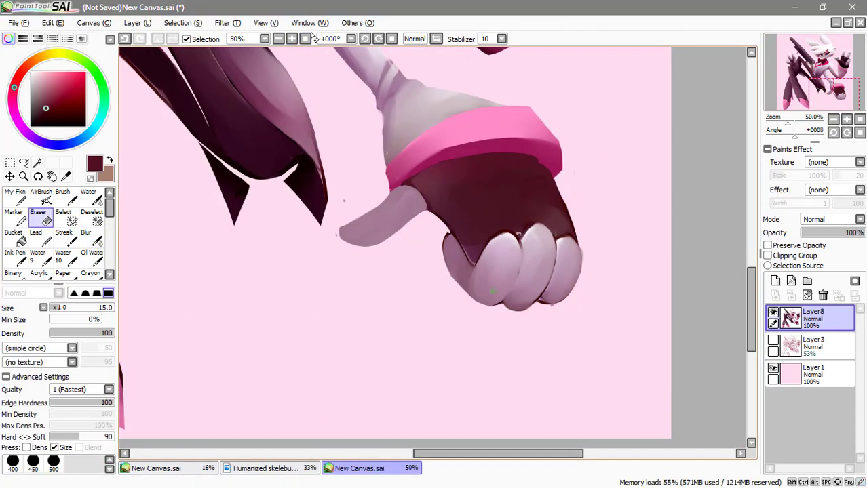
Paint a near-black maroon shadow on the lowered hand's glove beneath the pink cuff and blend it with Blur.
key("b")
left_click_drag(407, 170, 536, 180)
key("r")
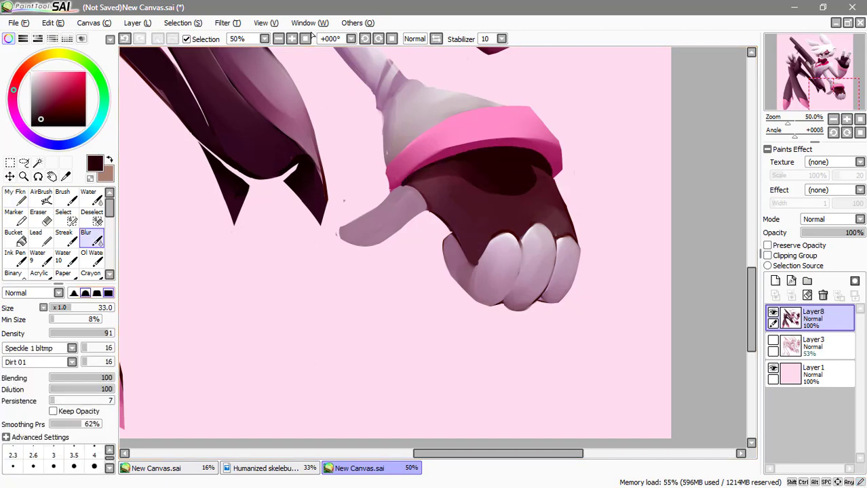
left_click(503, 266, "alt")
key("bracketright")
key("bracketright")
key("bracketright")
key("bracketright")
key("bracketright")
key("bracketright")
Preserve the layer's opacity, redraw dark separations between the curled fingers with Marker at size 23, and soften them with Blur at size 21, density 62.
key("shift+p")
left_click_drag(391, 73, 382, 101)
key("m")
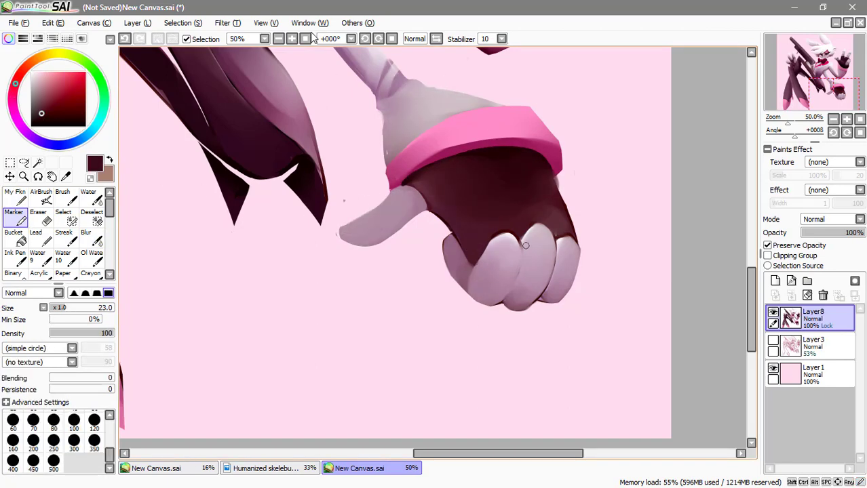
key("b")
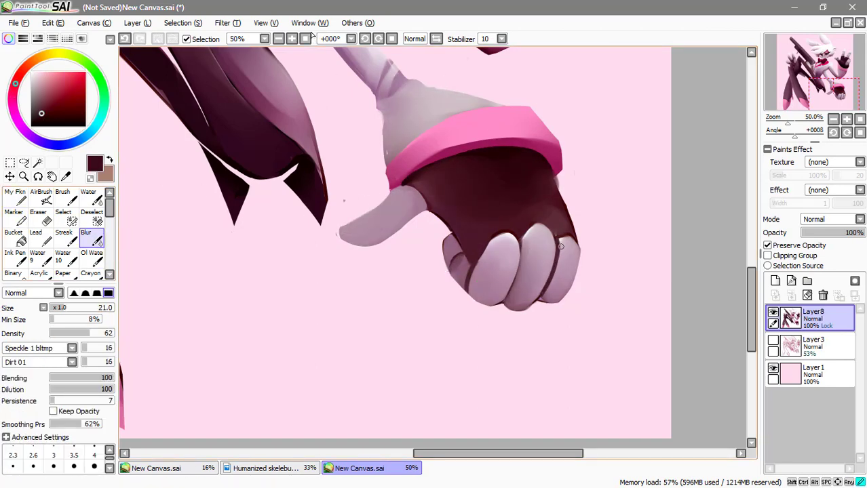
left_click_drag(560, 245, 551, 292)
Paint a near-white highlight over the lowered hand's thumb at brush size 34.
scroll(344, 201, "down", 1)
key("n")
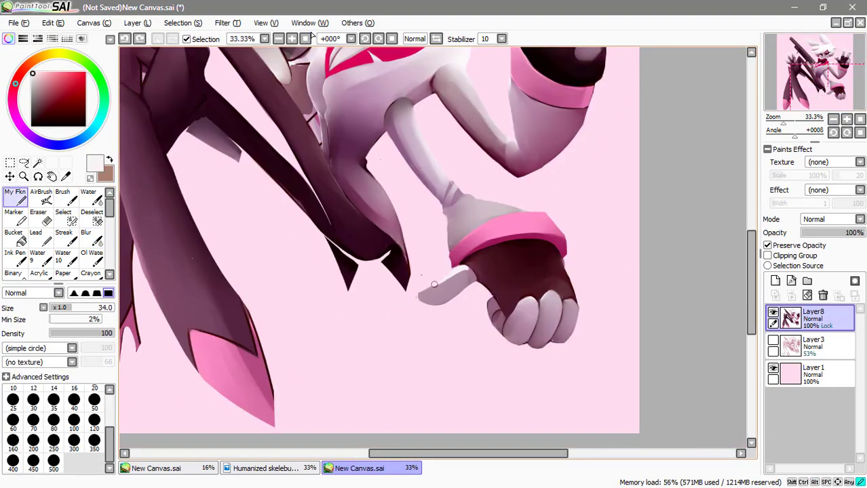
left_click(421, 275, "alt")
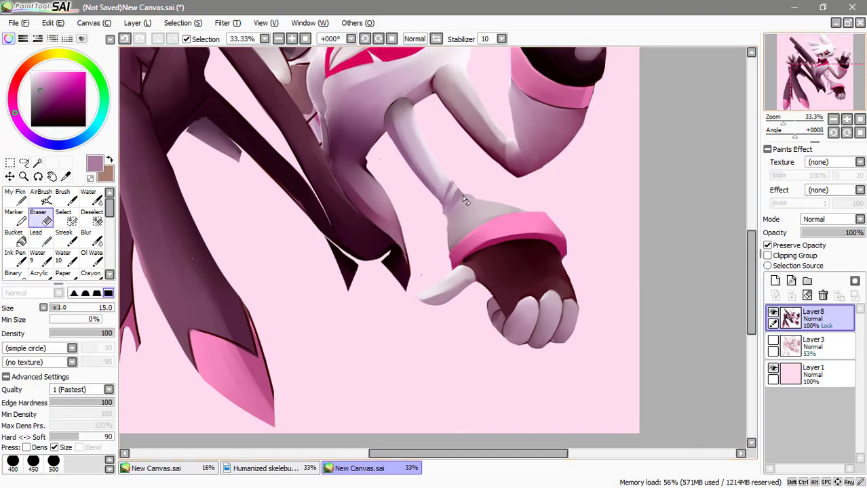
On a new layer beneath the artwork, paint and shade the light grey finger behind the bent leg at brush size 57.
left_click_drag(271, 47, 462, 196)
key("ctrl+shift+n")
left_click(436, 256, "alt")
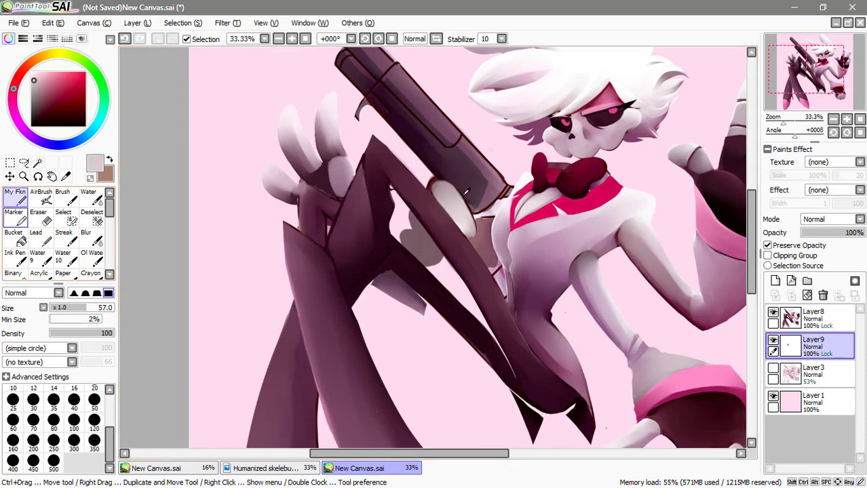
key("b")
key("m")
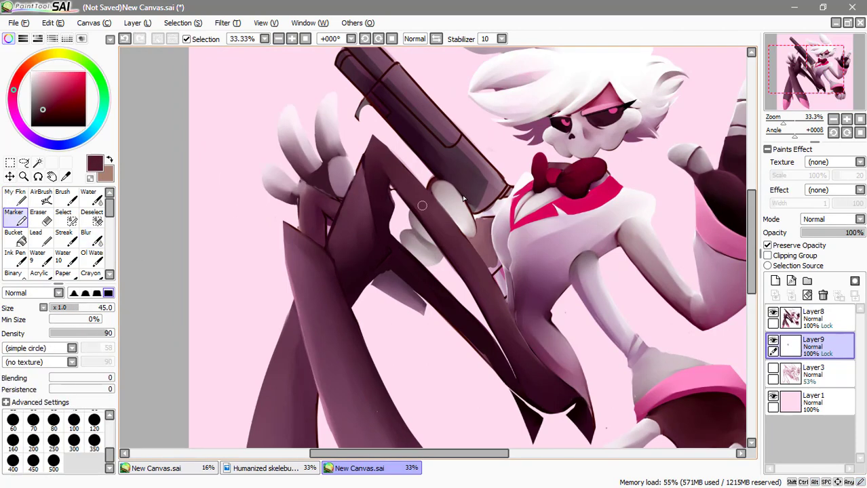
Paint the dark glove around the finger behind the bent leg on another new layer, blend it, and merge the two hand layers.
left_click(464, 197, "alt")
key("ctrl+shift+n")
key("b")
key("ctrl+e")
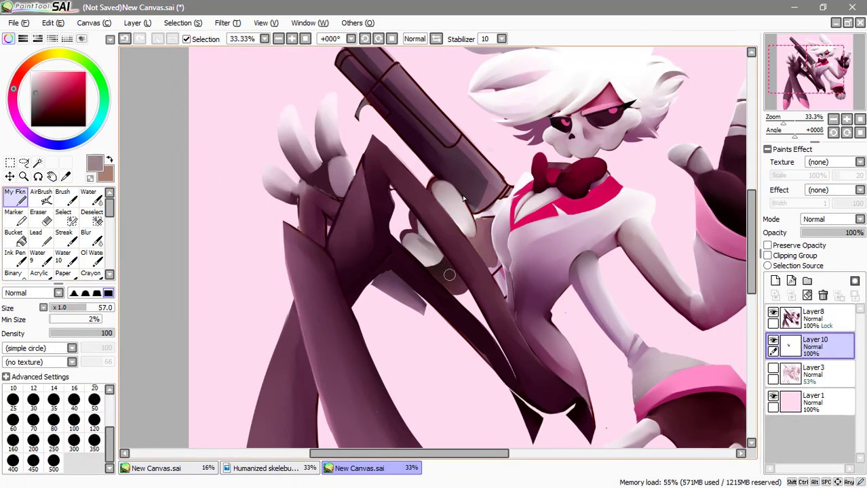
On a new layer above the artwork, paint a light grey finger between the gun grip and chest, shading it with opacity preserved.
key("minus")
key("Home")
key("plus")
key("plus")
key("plus")
key("ctrl+shift+n")
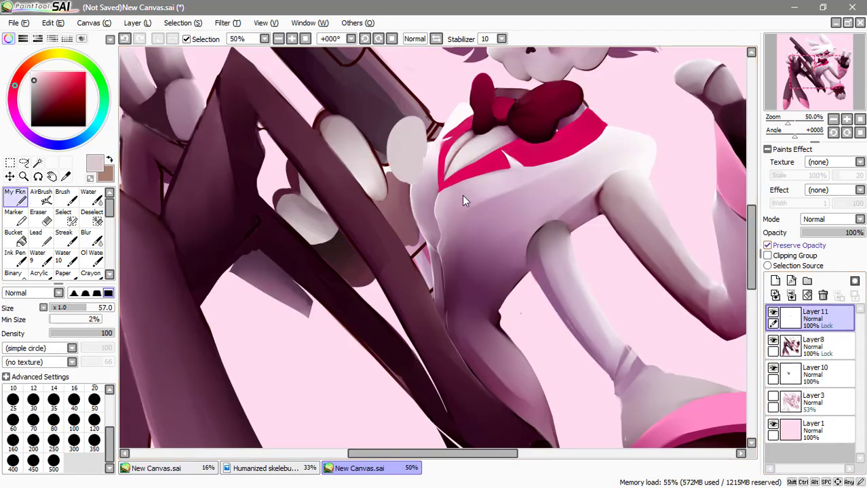
key("e")
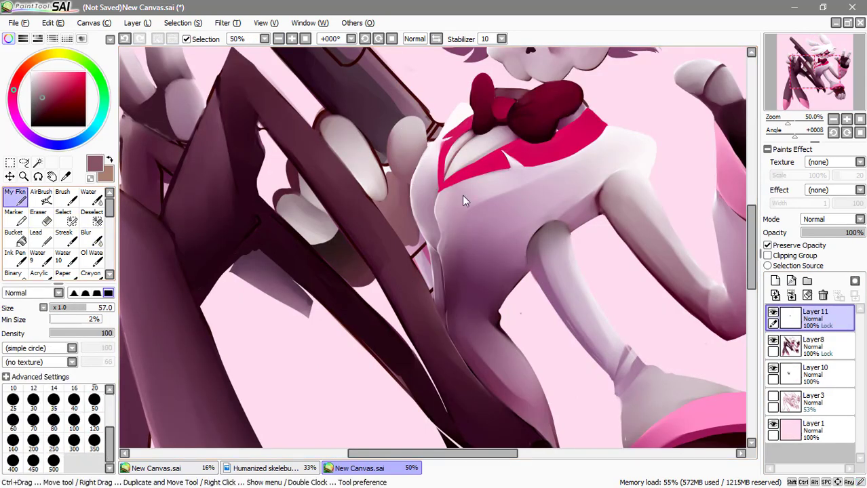
key("b")
left_click(426, 168, "alt")
mouse_move(390, 162)
left_mouse_down()
mouse_move(407, 178)
mouse_move(393, 160)
left_mouse_up()
Paint the dark glove below the finger beside the chest, blend with Blur at size 46, density 35, and merge the hand layers with the artwork.
key("n")
left_click(398, 219, "alt")
key("b")
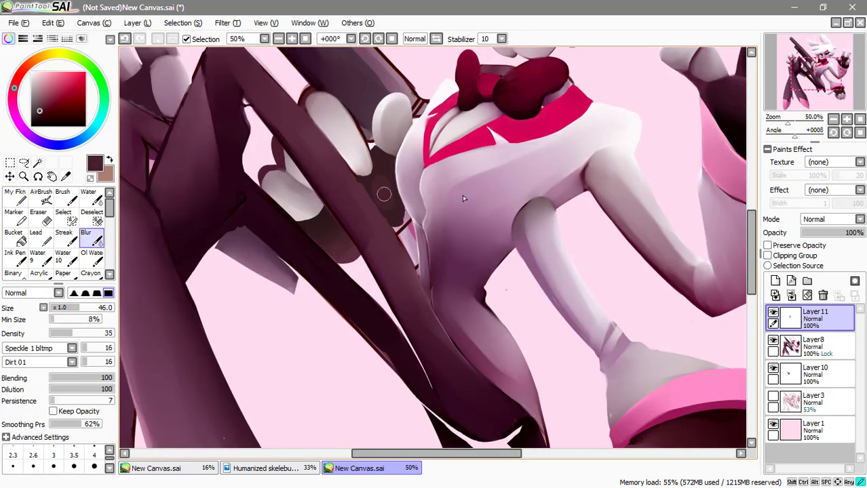
key("e")
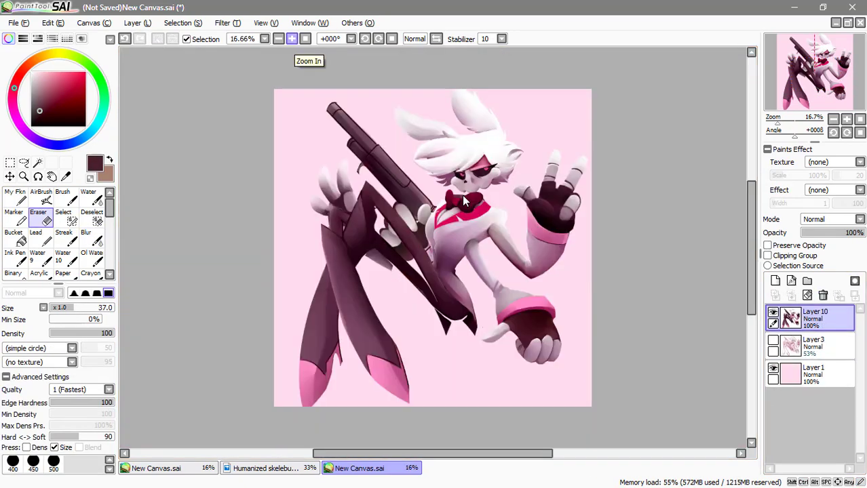
Paint over the rear hand's outline beside the bent knee in sampled mauve at size 57, and trim stray edges with a size 37 eraser.
scroll(462, 196, "up", 3)
key("b")
left_click(355, 211, "alt")
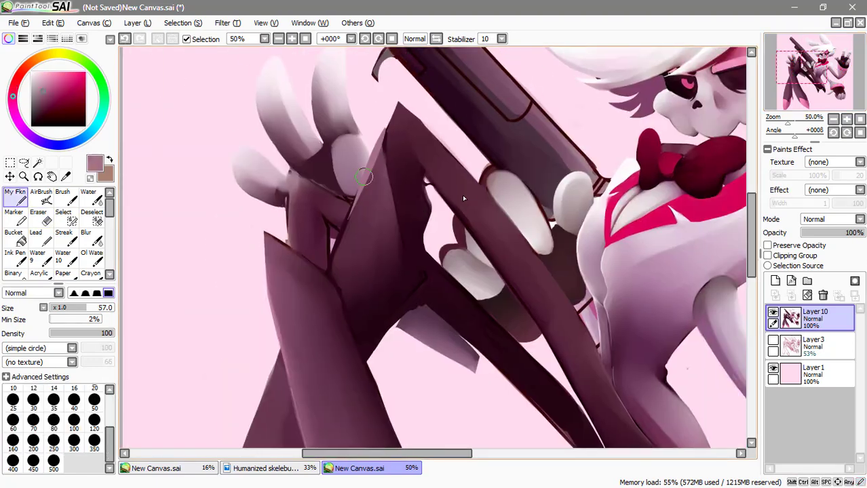
key("e")
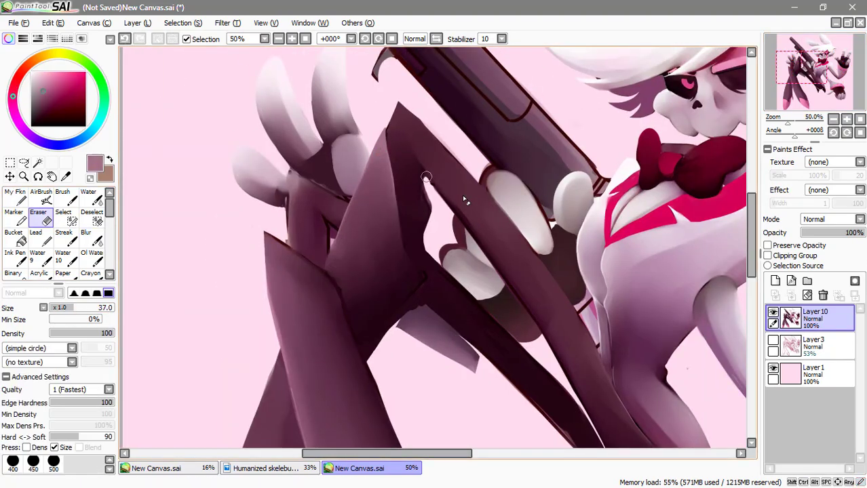
Touch up the lowered arm's wrist folds in sampled mauve at brush size 15.
scroll(462, 195, "right", 6)
scroll(462, 195, "down", 5)
key("n")
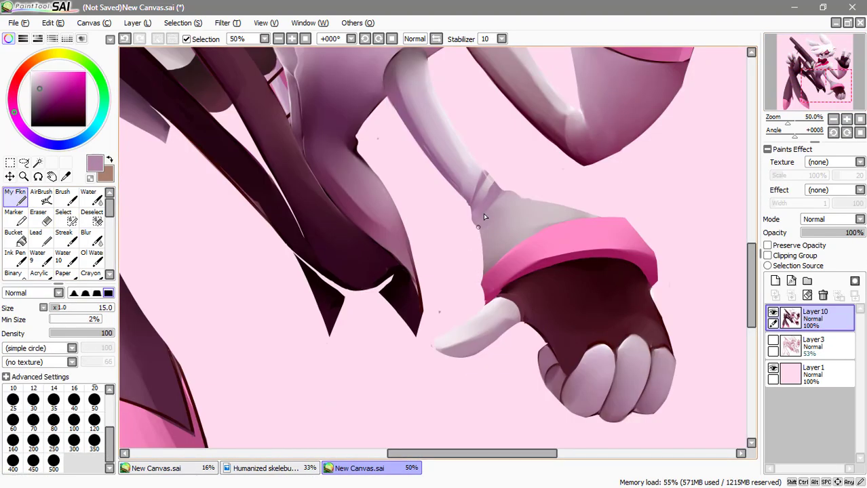
Paint over the outlines of both pink boot tips in sampled pink and dark purple, with the layer's opacity preserved.
scroll(483, 214, "left", 5)
mouse_move(400, 280)
left_mouse_down()
mouse_move(407, 335)
mouse_move(509, 373)
mouse_move(523, 397)
mouse_move(411, 280)
mouse_move(516, 407)
left_mouse_up()
left_click_drag(241, 326, 237, 420)
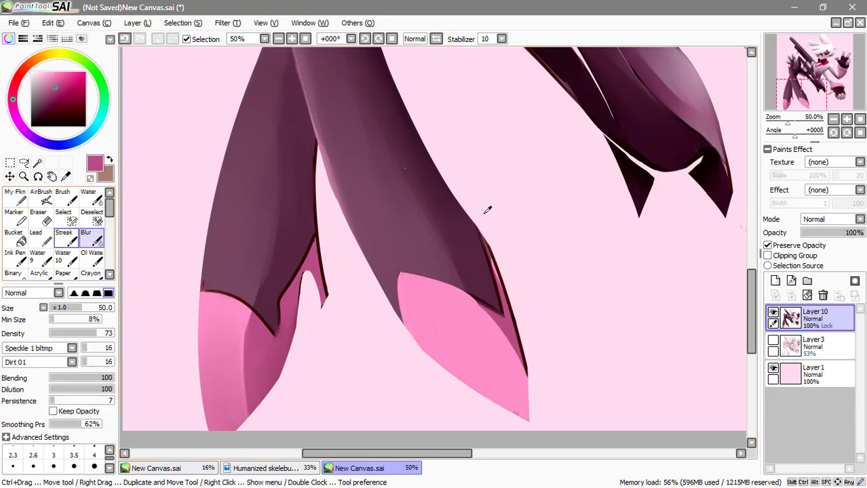
left_click_drag(485, 230, 541, 428)
left_click(483, 231, "alt")
mouse_move(202, 290)
left_mouse_down()
mouse_move(266, 327)
mouse_move(316, 237)
left_mouse_up()
Undo the last stroke on the left boot tip and repaint its upper edge in sampled light pink at brush size 33.
key("b")
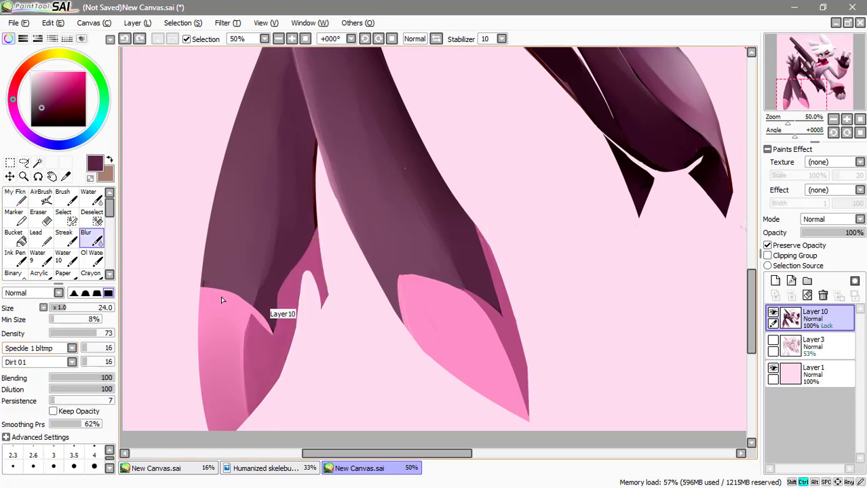
key("ctrl+z")
key("n")
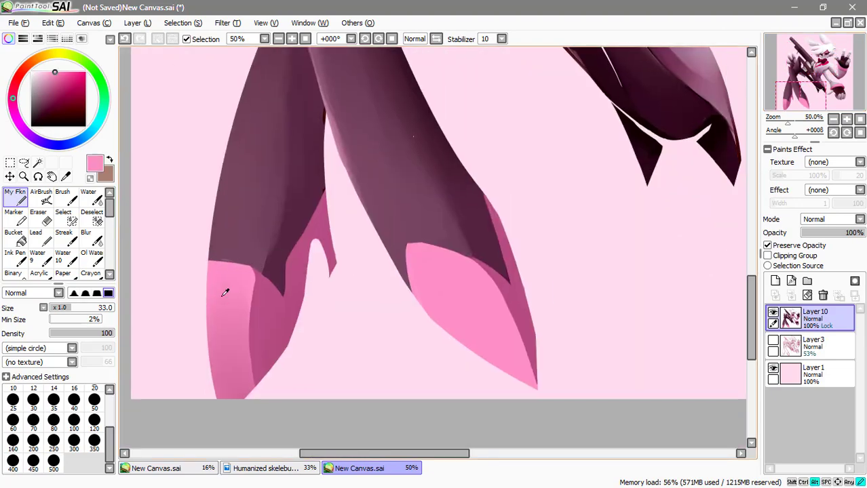
Paint a near-black shadow along the inner side of the bent leg and blend it with Blur at size 53, density 73.
scroll(221, 299, "up", 5)
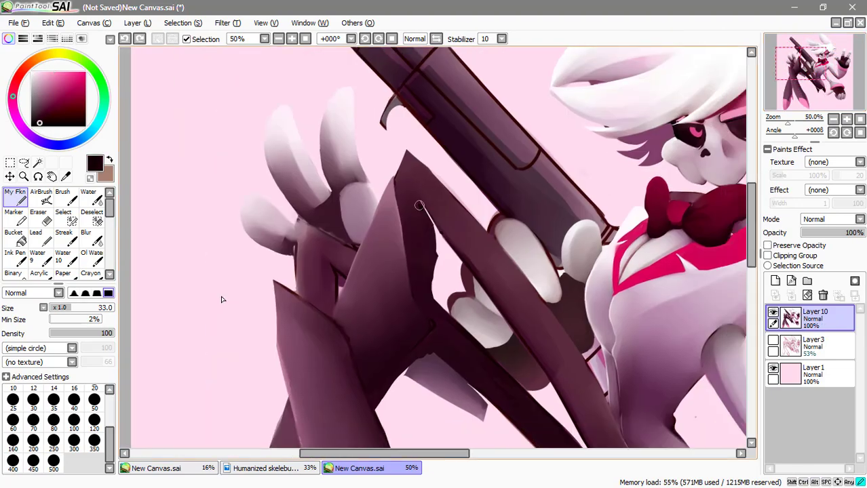
left_click_drag(419, 205, 427, 308)
key("b")
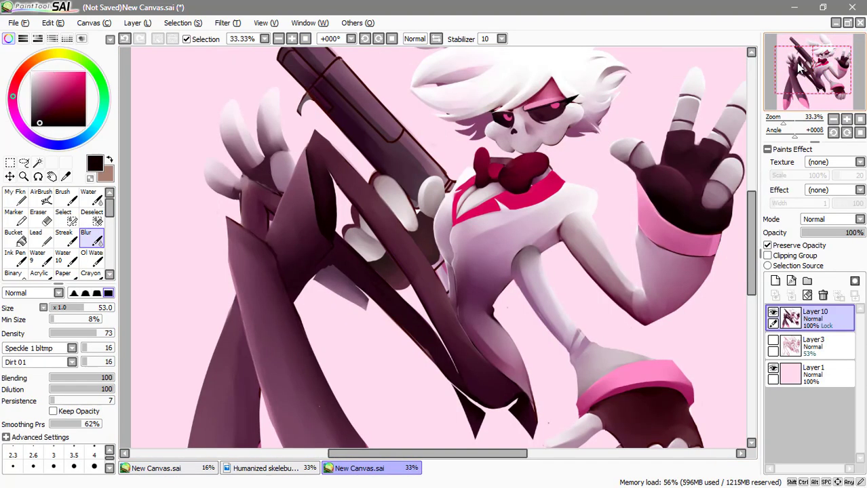
Extend the mauve cloth beneath the crossed legs on a new layer at brush size 33 and merge it with the artwork.
key("ctrl+shift+n")
left_click(15, 197)
scroll(286, 54, "up", 2)
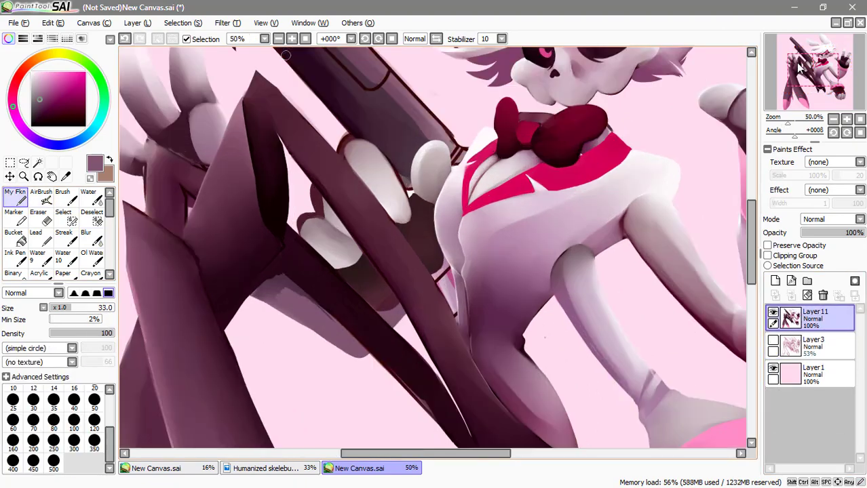
Repaint the rear glove's palm in sampled dark purple, then add white fingertip highlights and blend them with Blur at size 31, density 73.
left_click(161, 141, "alt")
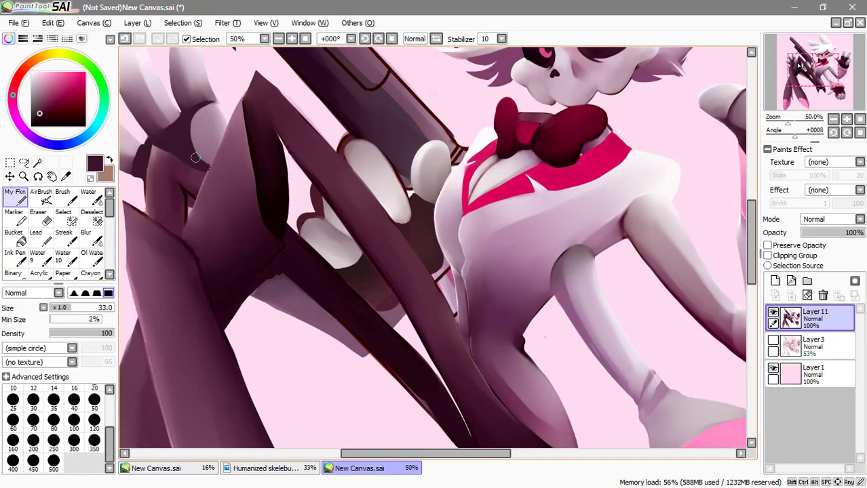
scroll(195, 157, "down", 2)
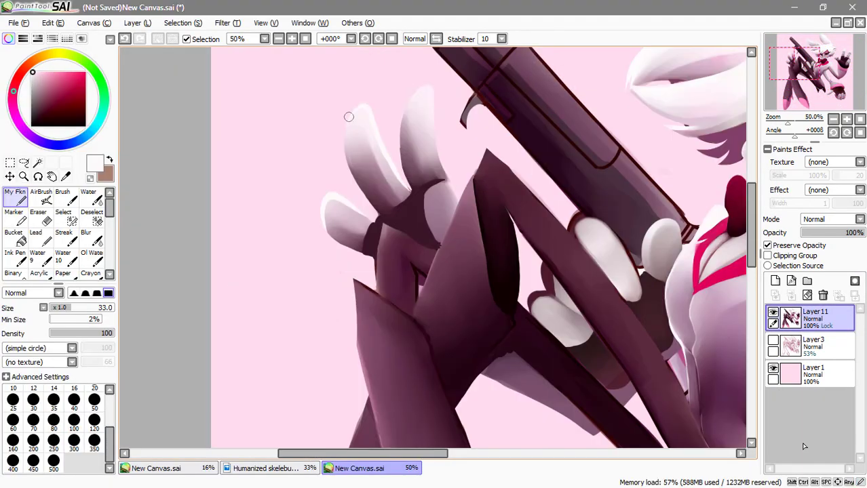
key("ctrl+z")
key("b")
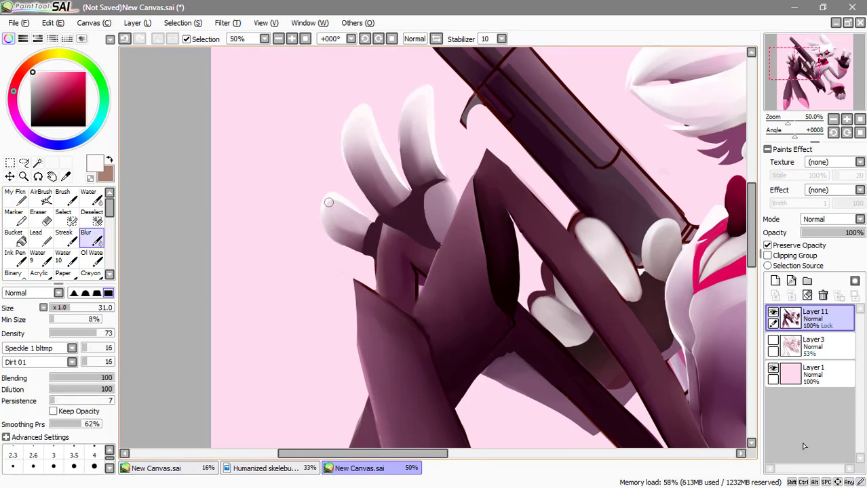
Paint white highlights along the torso's outer edge and the lowered arm at brush size 33, with opacity preserved.
scroll(404, 118, "down", 2)
scroll(693, 190, "up", 2)
key("n")
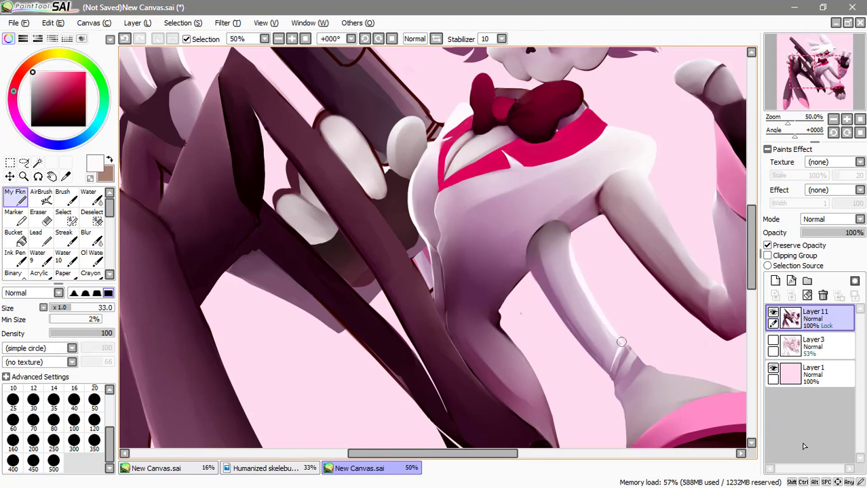
Touch up the collar's edge, paint over the gun-holding hand's finger outlines in sampled tones, and blend with Blur at size 13, density 73.
left_click(597, 124, "alt")
mouse_move(590, 105)
left_mouse_down()
mouse_move(478, 203)
mouse_move(746, 236)
mouse_move(589, 103)
left_mouse_up()
left_click(393, 215, "alt")
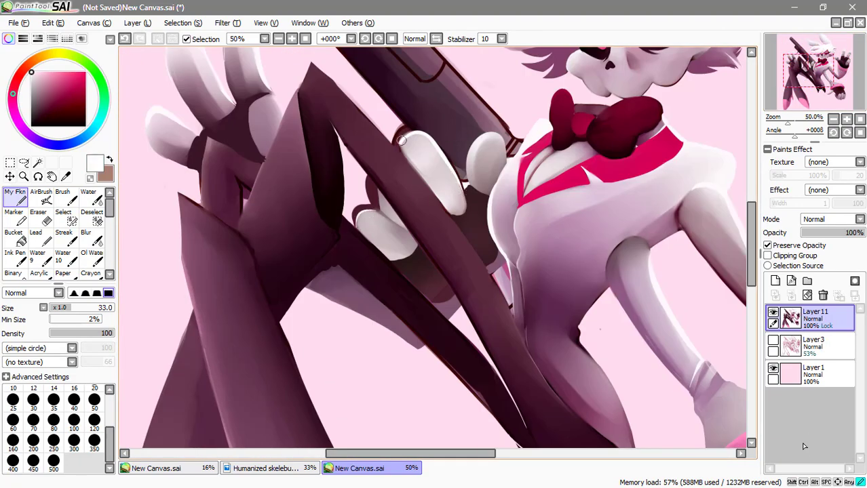
key("b")
Turn off opacity preservation and soften the edges of the coat's lower hem with Blur at size 13, density 73.
scroll(450, 171, "down", 1)
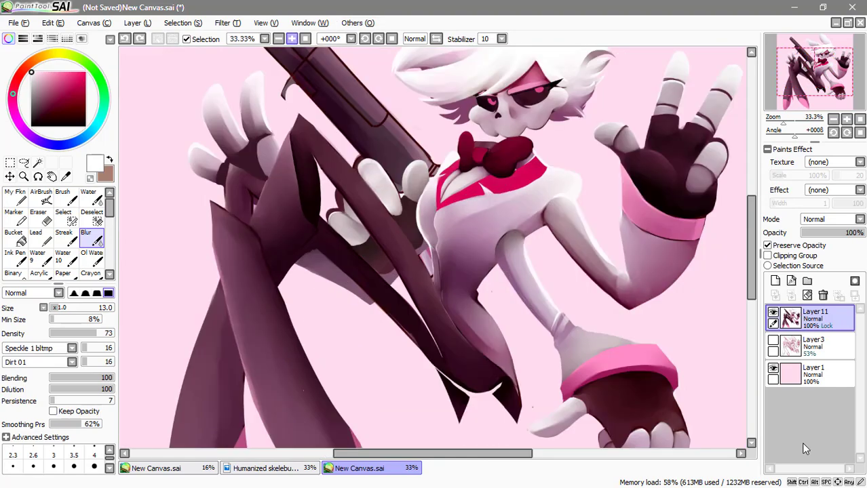
key("minus")
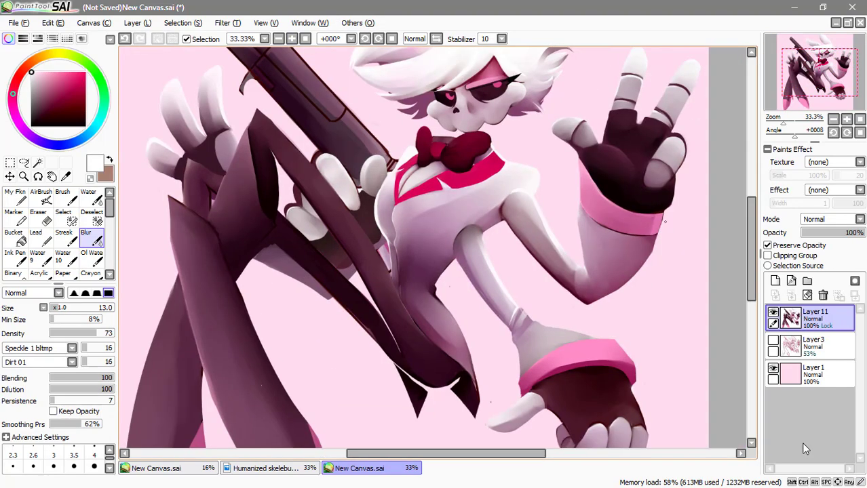
key("plus")
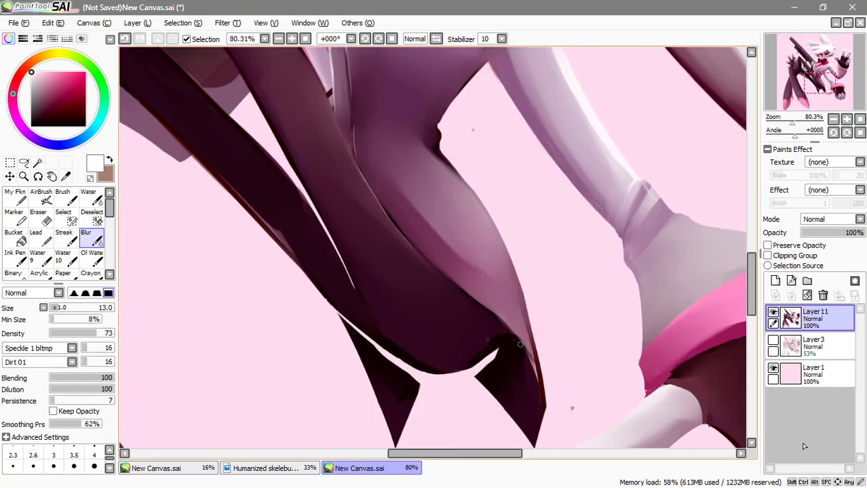
Erase the outline along the upper edge of the gun barrel with the Eraser at size 37.
key("minus")
key("plus")
key("plus")
key("e")
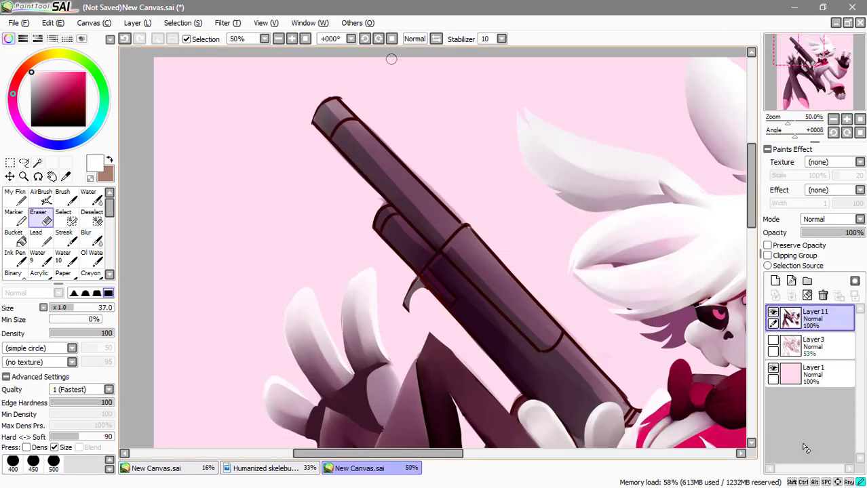
left_click_drag(391, 60, 333, 73)
Paint over the outlines on the gun's middle section in sampled purple tones with the Marker at size 31 and erase its upper-edge outline.
key("m")
left_click_drag(534, 418, 432, 248)
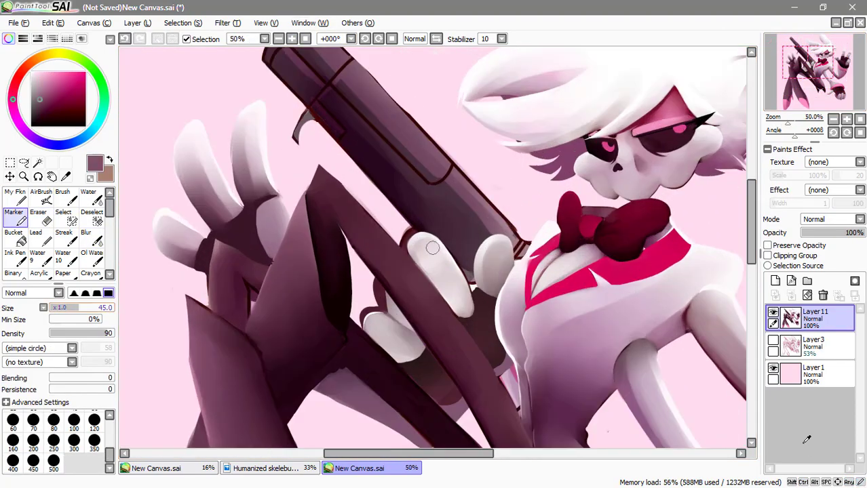
key("m")
left_click_drag(428, 139, 523, 203)
left_click(528, 237, "alt")
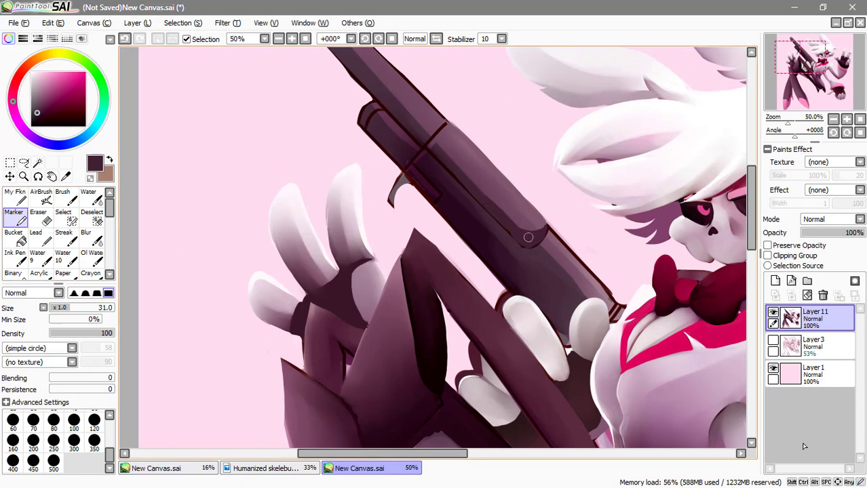
key("e")
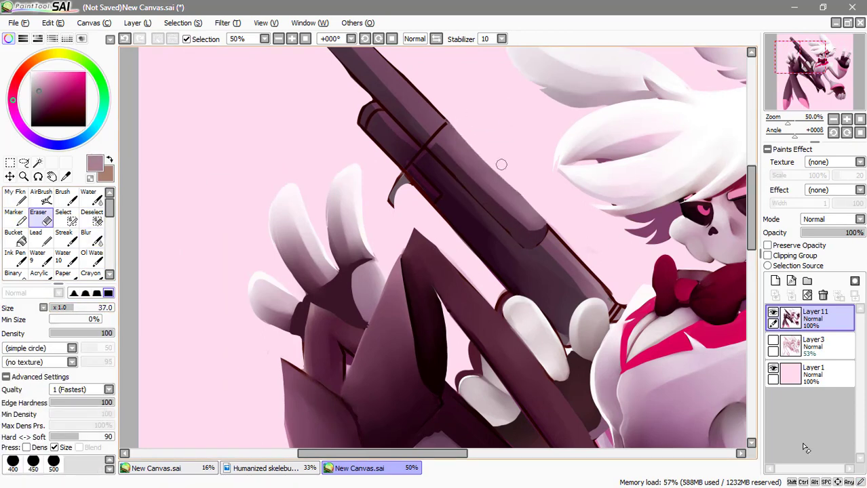
key("ctrl+minus")
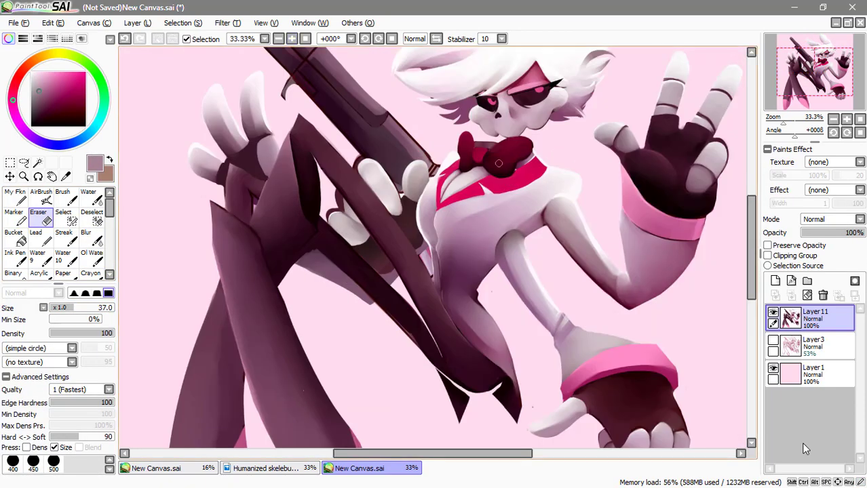
Paint out the gun barrel's outlines, darken the muzzle end, and blend with Blur at size 21, density 88, with opacity preserved.
left_click(85, 233)
left_click_drag(318, 45, 413, 215)
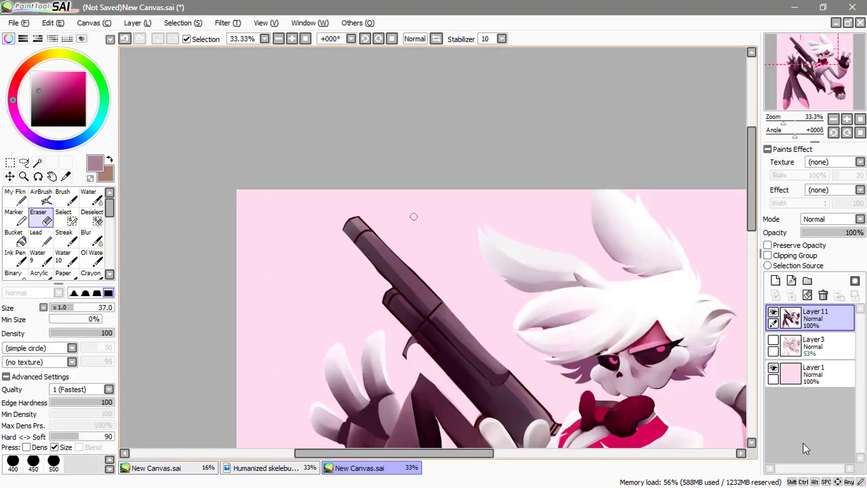
key("ctrl+plus")
key("ctrl+plus")
key("ctrl+plus")
mouse_move(212, 216)
left_mouse_down()
mouse_move(270, 241)
mouse_move(226, 161)
mouse_move(182, 176)
mouse_move(230, 244)
left_mouse_up()
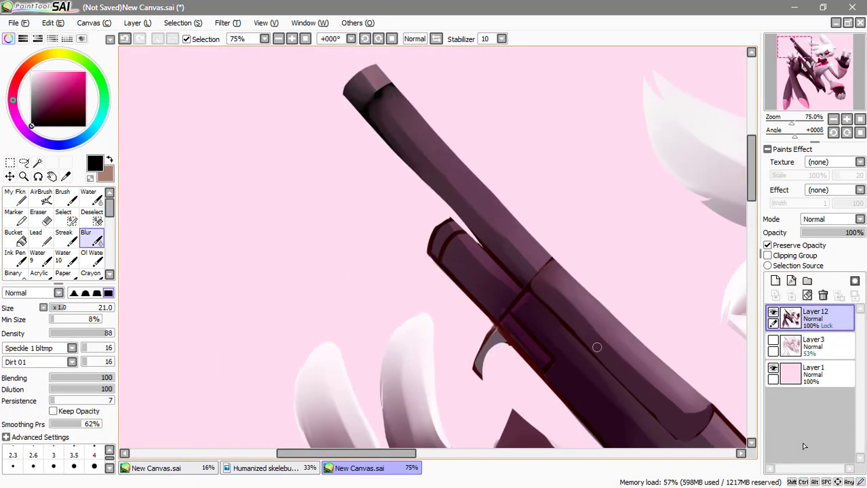
mouse_move(597, 348)
left_mouse_down()
mouse_move(572, 299)
mouse_move(624, 332)
left_mouse_up()
Draw a black line along the gun's upper edge and decorate its body with black curves and dots at brush size 14 plus a pink heart.
scroll(459, 241, "down", 5)
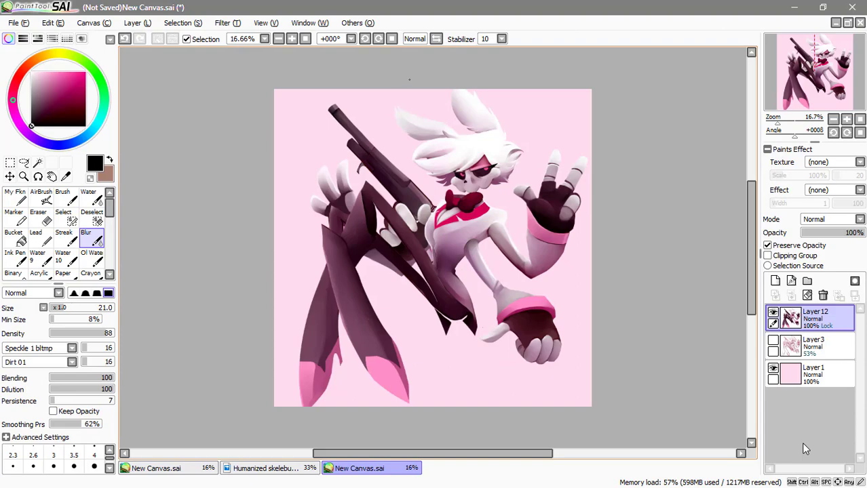
scroll(499, 242, "up", 4)
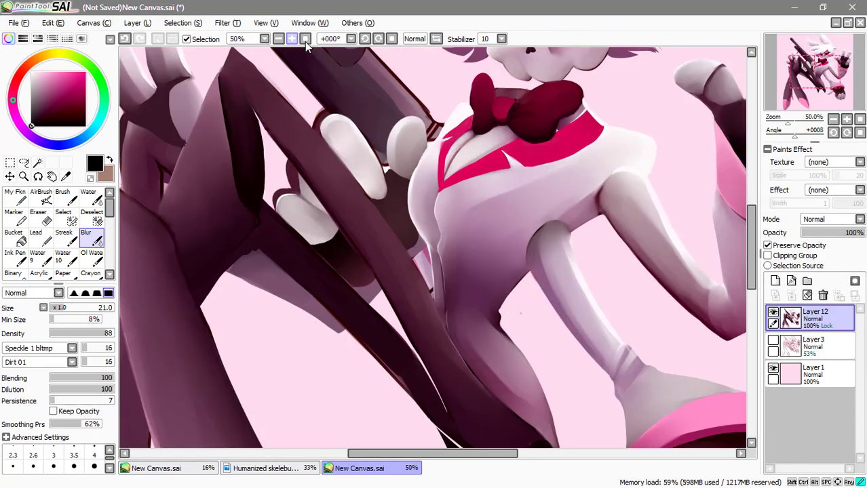
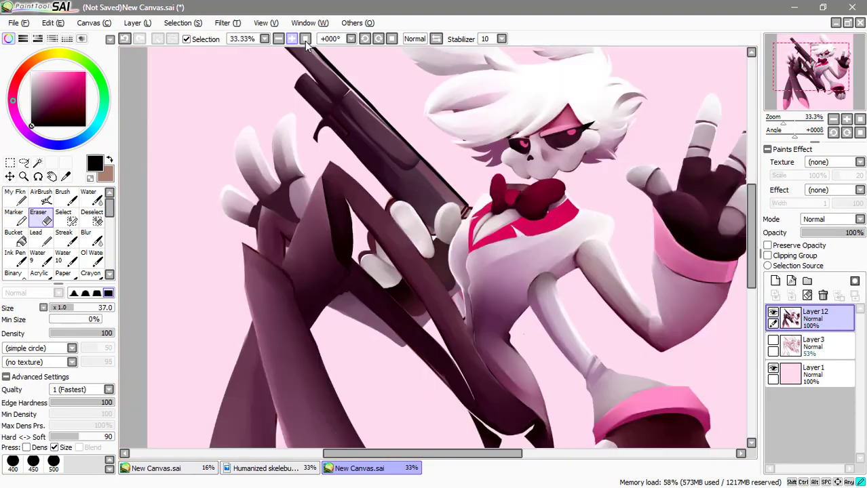
left_click(293, 40)
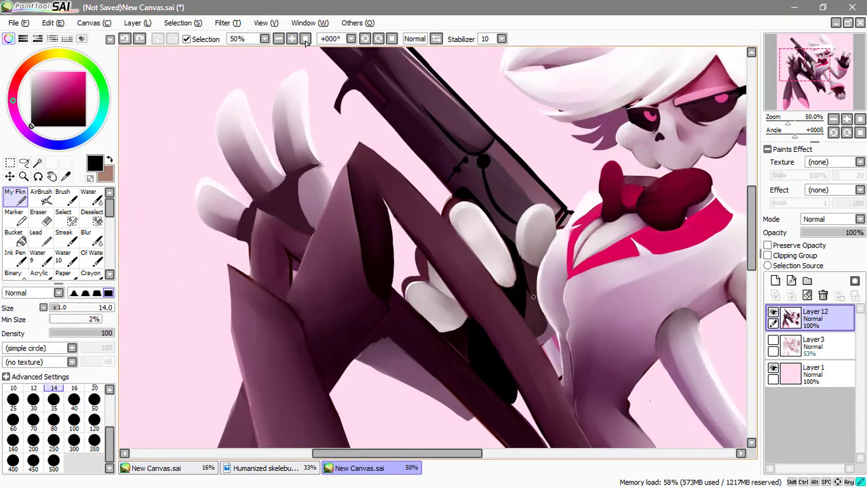
left_click(305, 39)
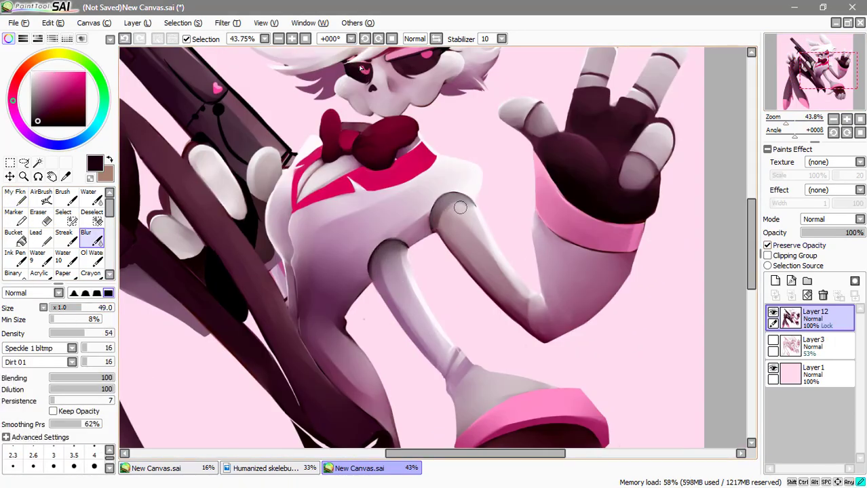
Blend the shading where the raised arm meets the shoulder with Blur at sizes 49 and 35, density 54.
left_click_drag(460, 207, 499, 248)
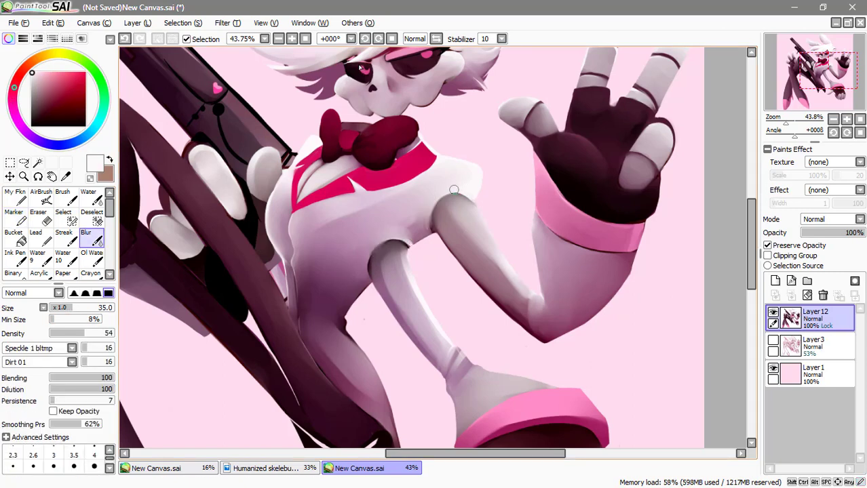
key("n")
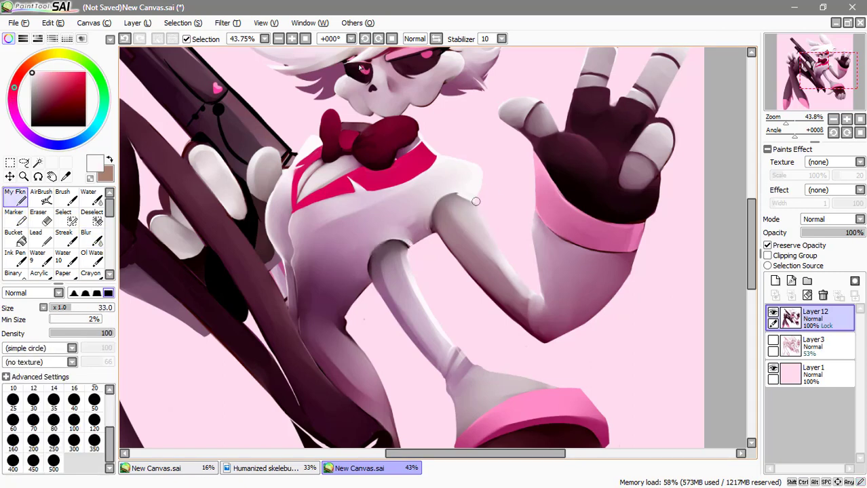
key("ctrl+z")
key("b")
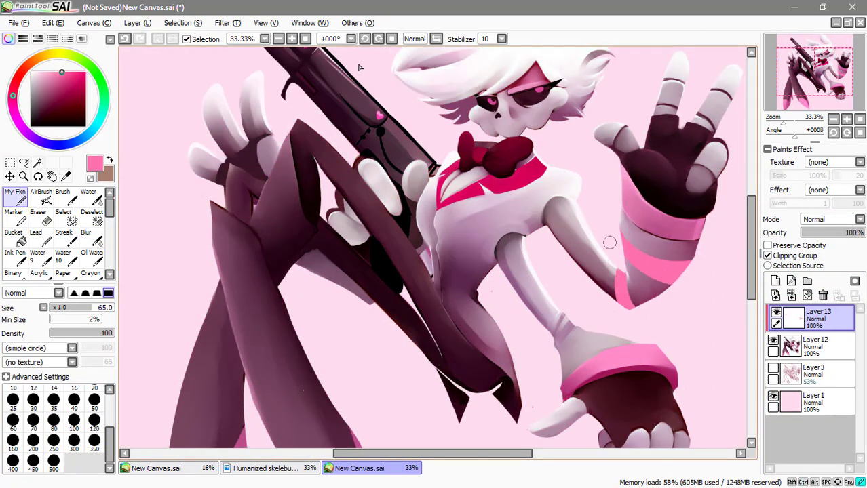
Paint curved pink stripes across the torso and both arms on a new clipping layer at brush size 65.
left_click_drag(434, 299, 498, 326)
left_click_drag(434, 224, 536, 197)
scroll(475, 204, "up", 1)
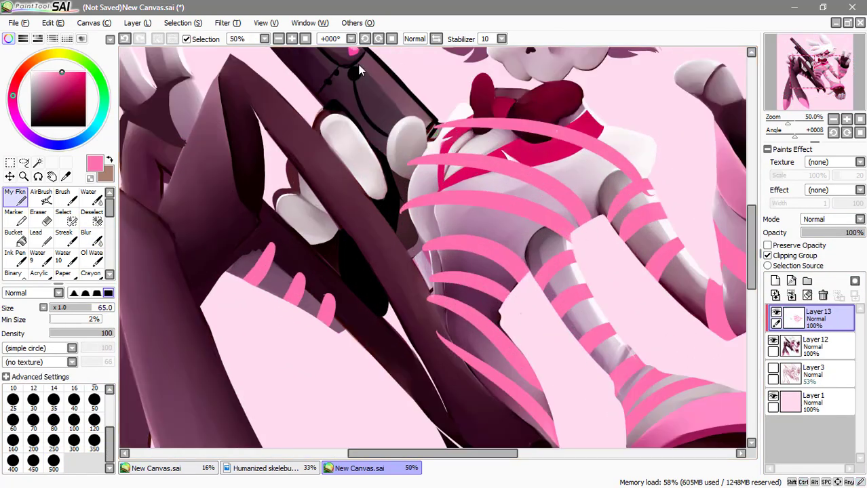
Erase the stripes overlapping the bow tie and collar with the Eraser at size 37 and set the stripe layer to Multiply.
key("e")
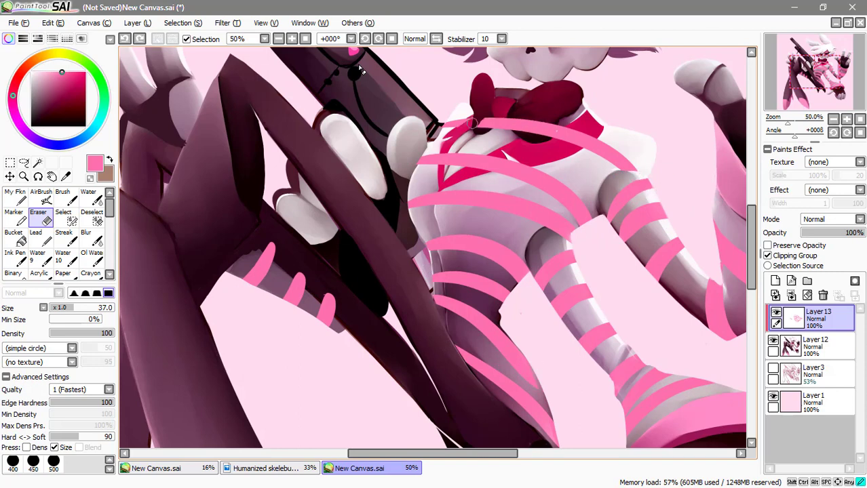
left_click_drag(472, 123, 534, 153)
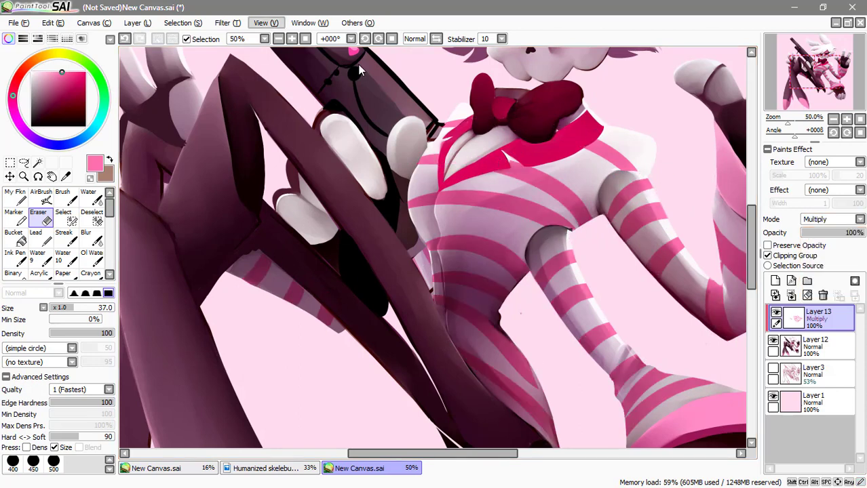
scroll(359, 68, "up", 1)
scroll(360, 68, "down", 3)
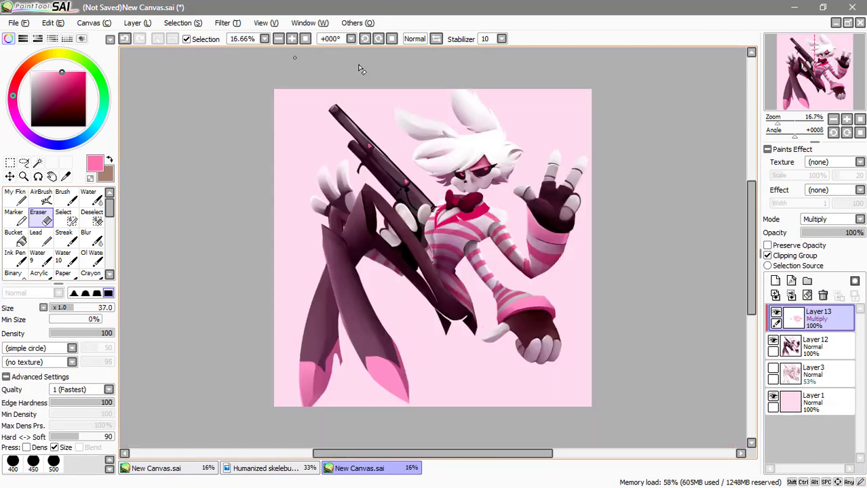
Paint pink spots of varied sizes on the long hair tuft, the fringe and the hair on the far side of the head.
scroll(360, 68, "up", 1)
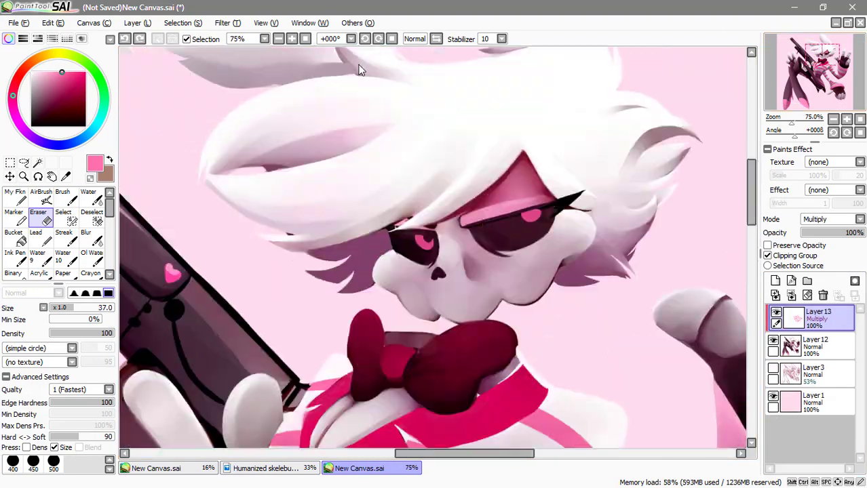
left_click(373, 107)
left_click(390, 205)
left_click(618, 197)
left_click(237, 121)
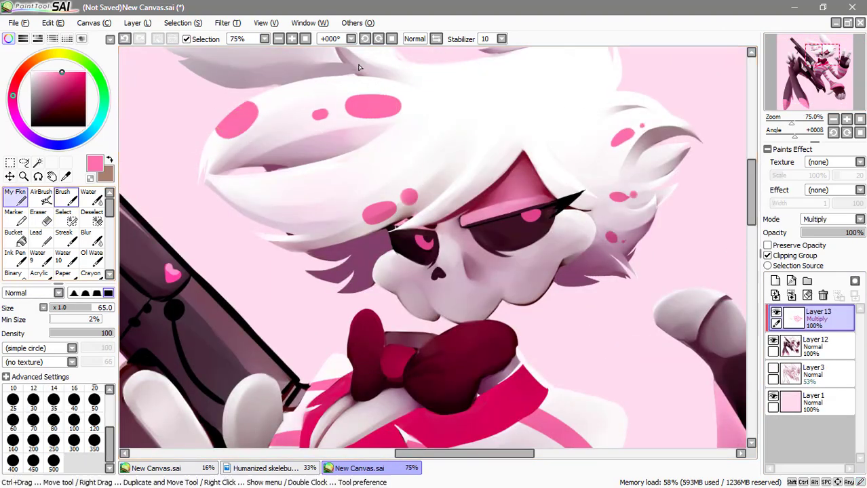
Dot three small pink freckles under each eye.
left_click(525, 257)
left_click(544, 246)
left_click(554, 236)
left_click(396, 259)
left_click(406, 267)
left_click(420, 272)
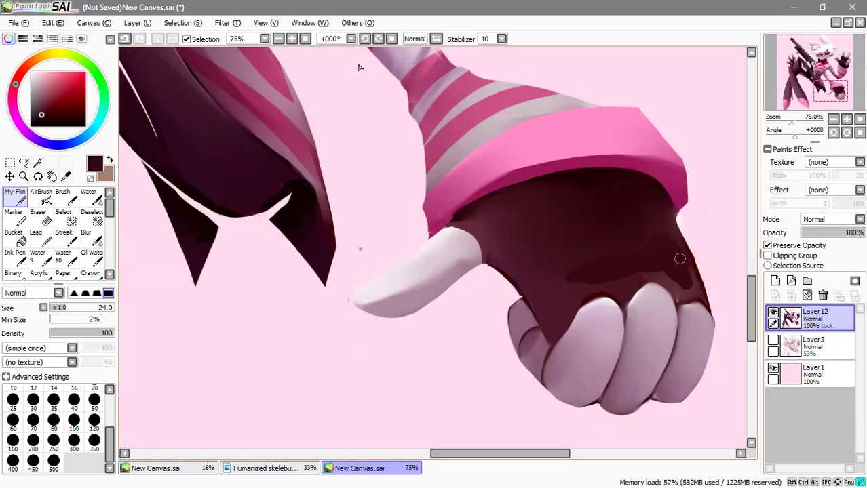
Merge the markings into the artwork, then repaint the lowered glove's back in dark maroon at brush size 24 with opacity preserved.
left_click_drag(676, 287, 561, 320)
left_click(86, 236)
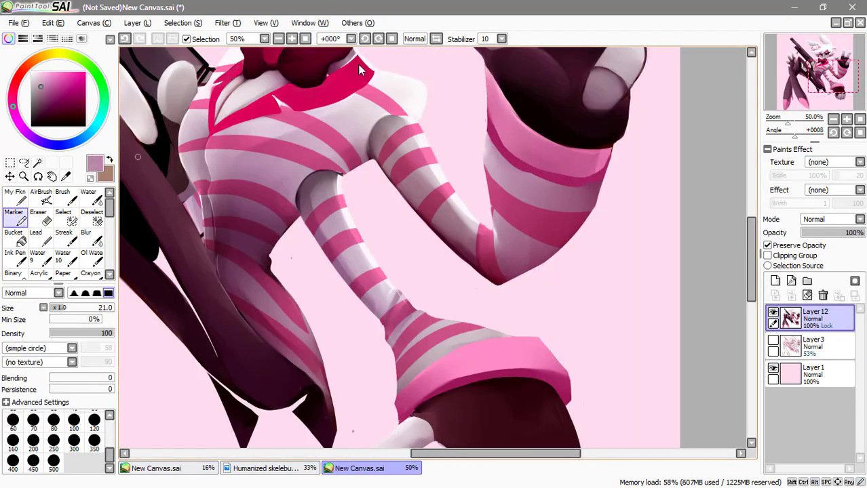
left_click_drag(485, 122, 483, 177)
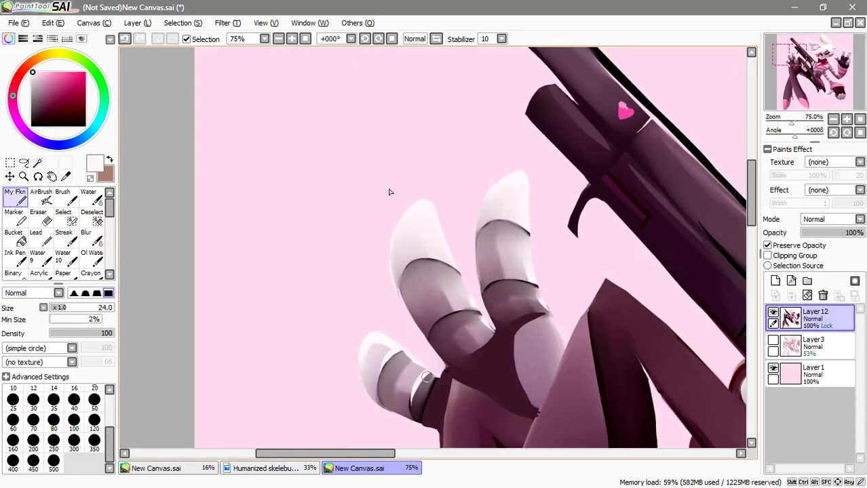
Paint the joint bands on the fingers of the hand beside the gun with the brush at size 24, density 23, and the Marker at size 20.
key("b")
mouse_move(370, 397)
left_mouse_down()
mouse_move(373, 362)
mouse_move(395, 402)
left_mouse_up()
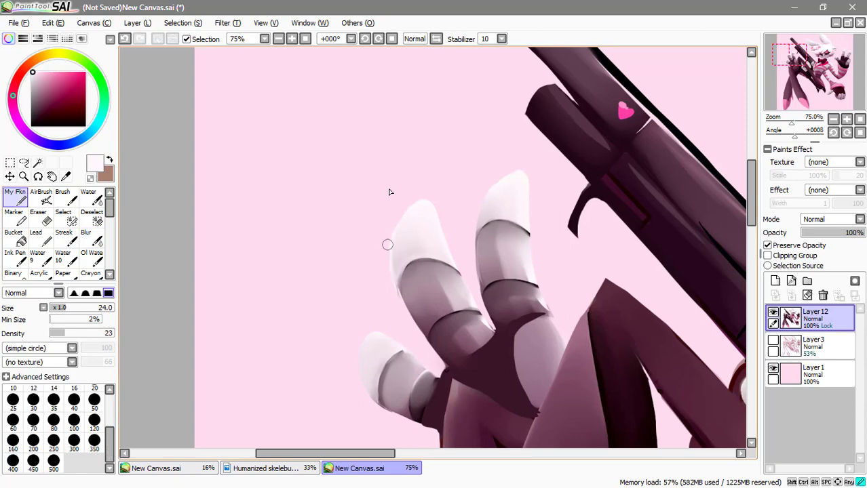
left_click(437, 326, "alt")
key("m")
key("ctrl+z")
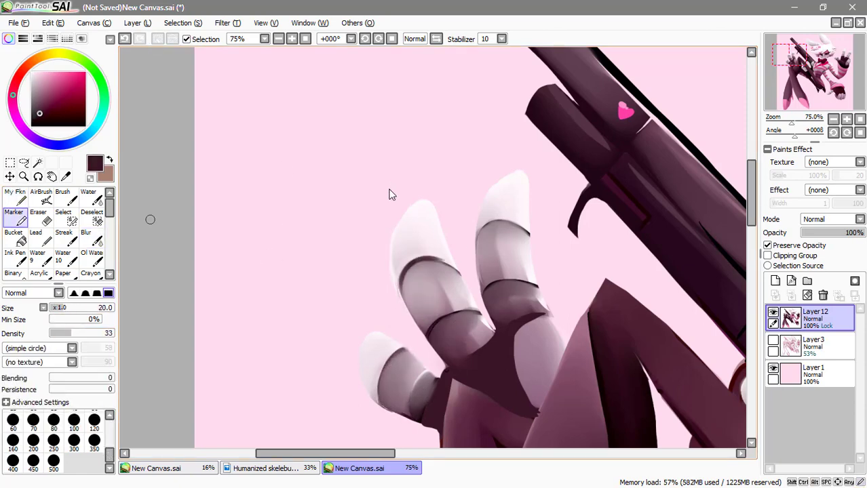
key("ctrl+z")
Darken the glove's edge at the base of these fingers in black and blend the joints with Blur at density 86.
mouse_move(546, 342)
left_mouse_down()
mouse_move(536, 318)
mouse_move(468, 339)
mouse_move(488, 326)
left_mouse_up()
key("b")
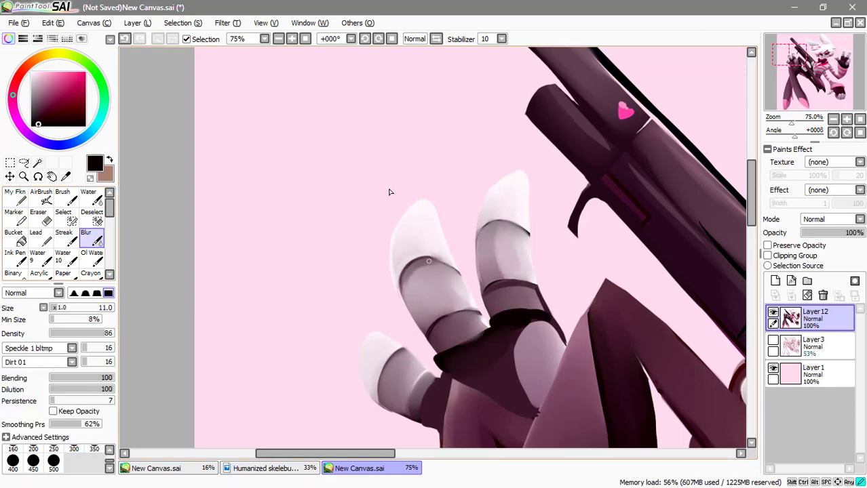
scroll(570, 307, "down", 2)
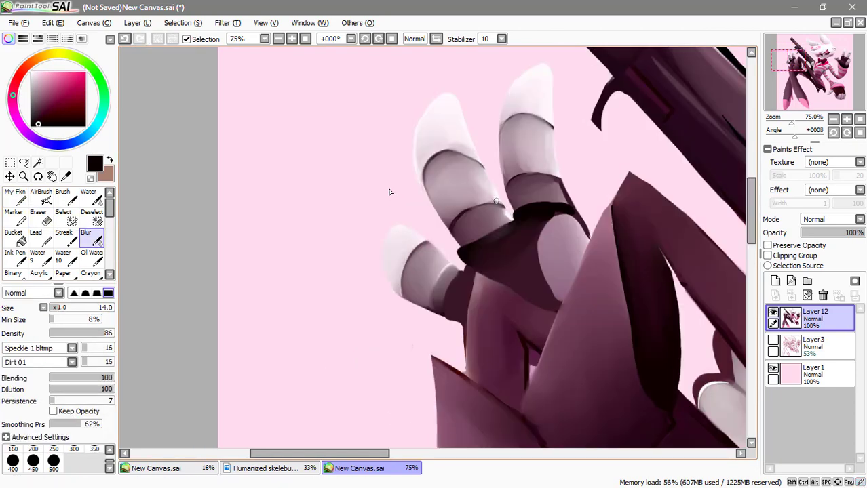
Paint joint lines and white highlights on the lowered hand's thumb with the Marker at density 33 and clean its outer edge with the Eraser.
key("m")
key("ctrl+minus")
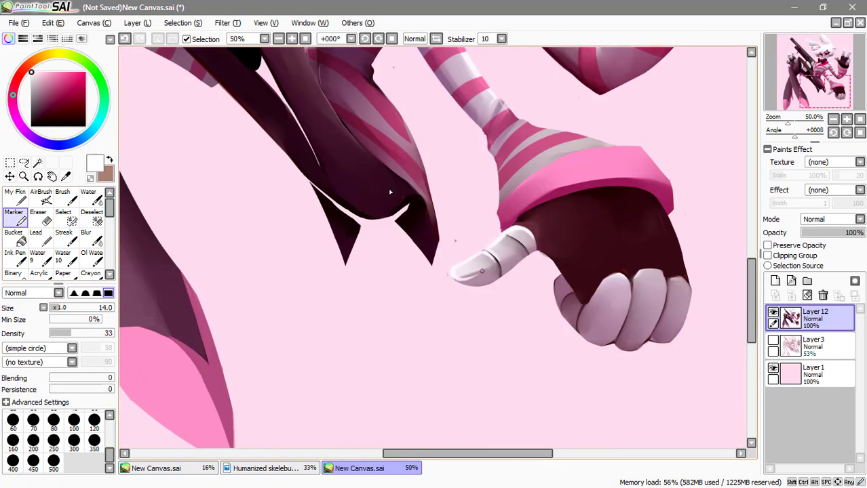
key("ctrl+plus")
key("b")
key("m")
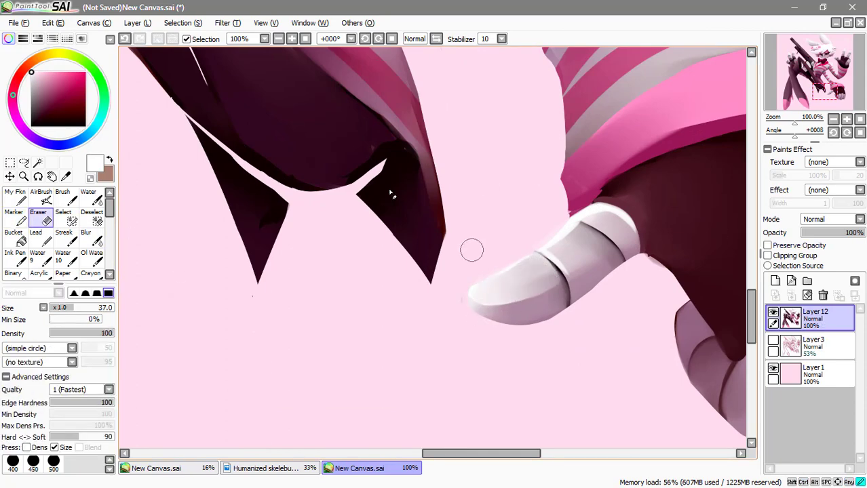
key("w")
key("n")
Add thin light rims beside the finger joints of the hand near the gun with the Marker at size 9, density 33.
key("ctrl+minus")
key("ctrl+plus")
key("m")
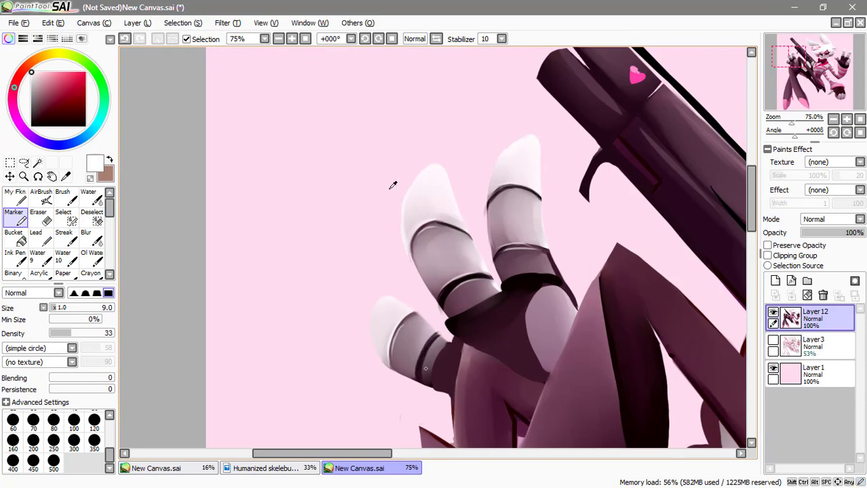
key("b")
Create a new clipping layer in Luminosity mode and paint pink over the gun, hair and face with Blur at size 300.
key("ctrl+minus")
key("ctrl+minus")
key("ctrl+minus")
key("ctrl+minus")
key("ctrl+shift+n")
left_click_drag(332, 108, 483, 155)
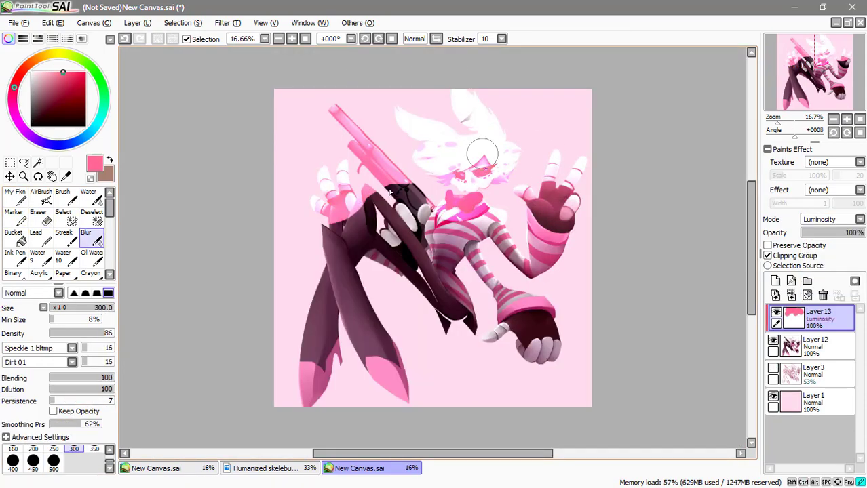
Pick a dark purple paint colour, preserve the Luminosity layer's opacity and reduce the layer to 43%.
left_click(28, 133)
left_click(43, 103)
left_click(767, 245)
left_click_drag(858, 233, 829, 233)
Paint pale lilac light along the legs' outer edges with the Marker at size 40, soften it with Blur at size 100, and set the layer to 31%.
key("ctrl+plus")
key("ctrl+plus")
key("ctrl+plus")
key("ctrl+plus")
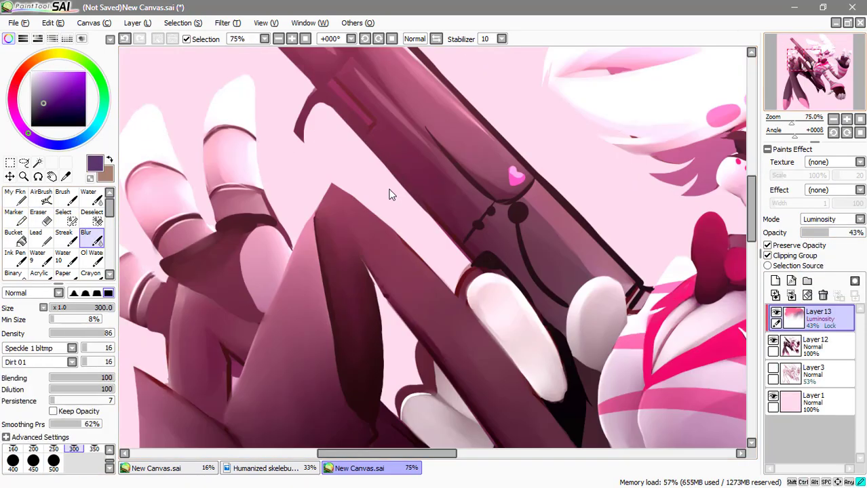
key("ctrl+minus")
key("ctrl+minus")
key("m")
key("ctrl+plus")
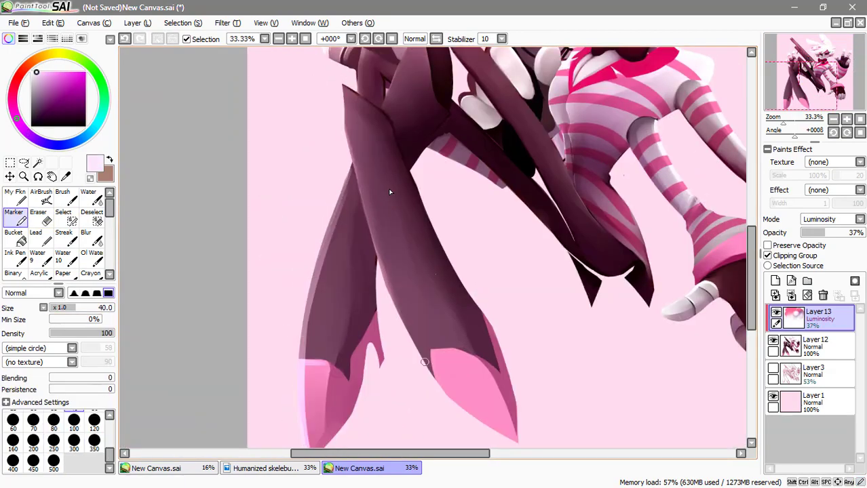
key("b")
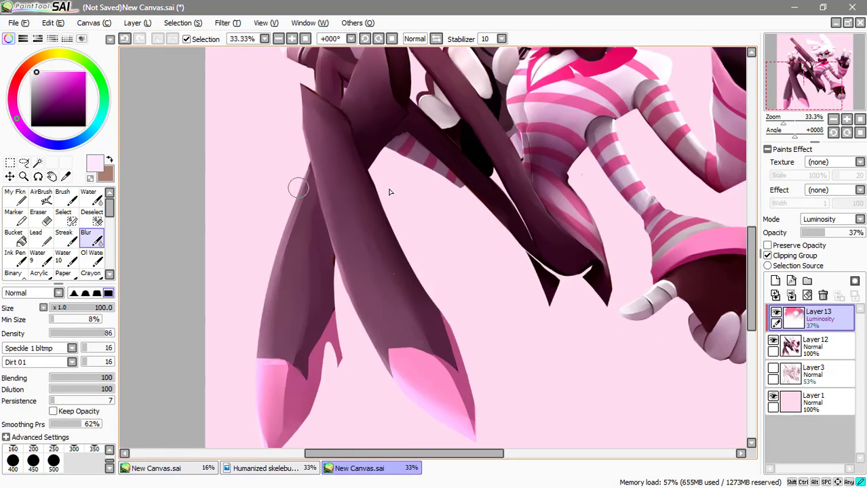
key("ctrl+minus")
key("ctrl+minus")
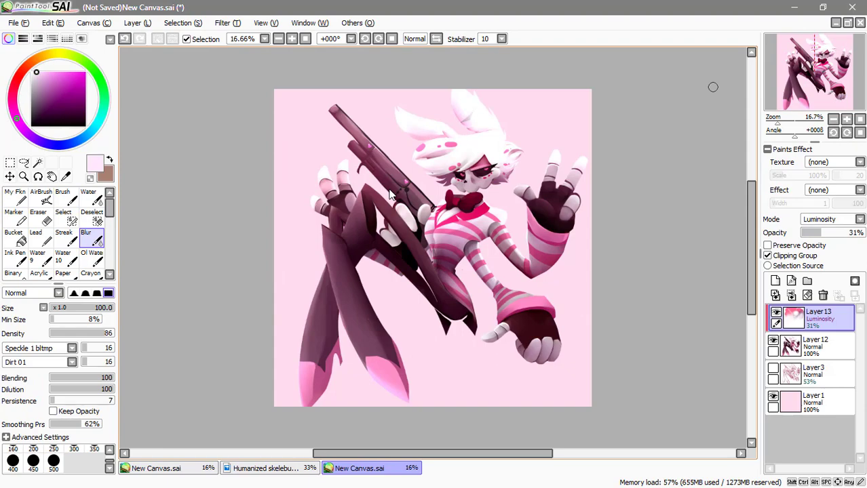
Shade the ears, hair and face with dark blue on an Overlay clipping layer at 65%, using Blur at size 500.
key("ctrl+plus")
key("ctrl+plus")
key("m")
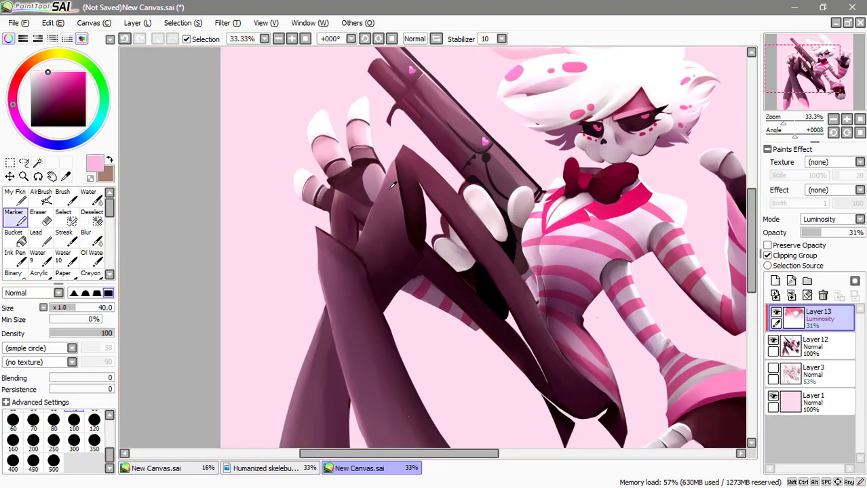
scroll(484, 216, "down", 8)
scroll(485, 216, "left", 3)
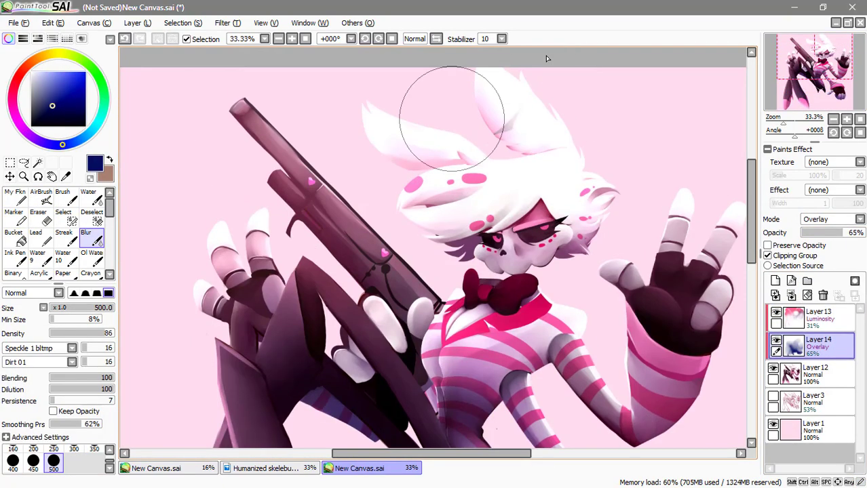
left_click_drag(600, 107, 435, 157)
left_click_drag(489, 224, 440, 237)
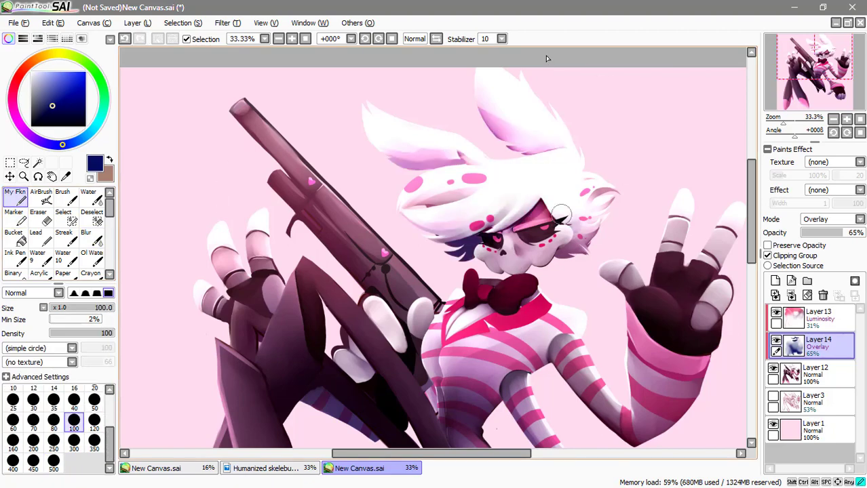
left_click_drag(577, 237, 381, 206)
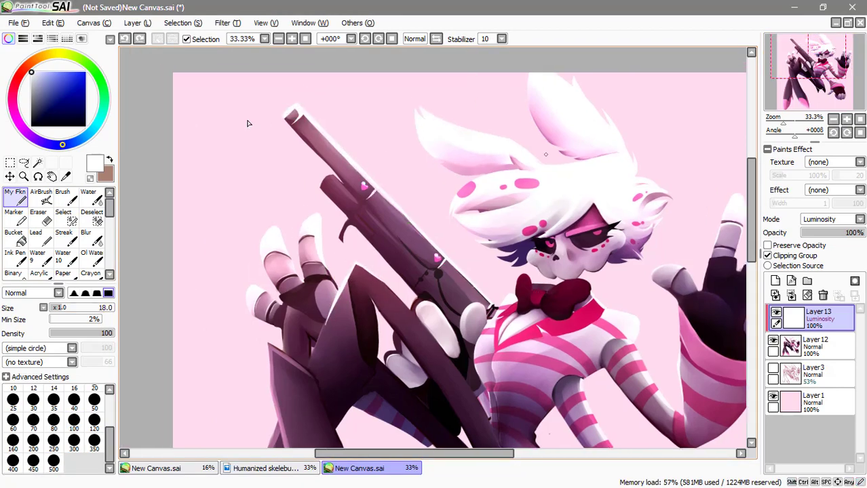
Draw thin white rim light along the gun and legs at size 18 on a Luminosity clipping layer.
scroll(248, 123, "down", 5)
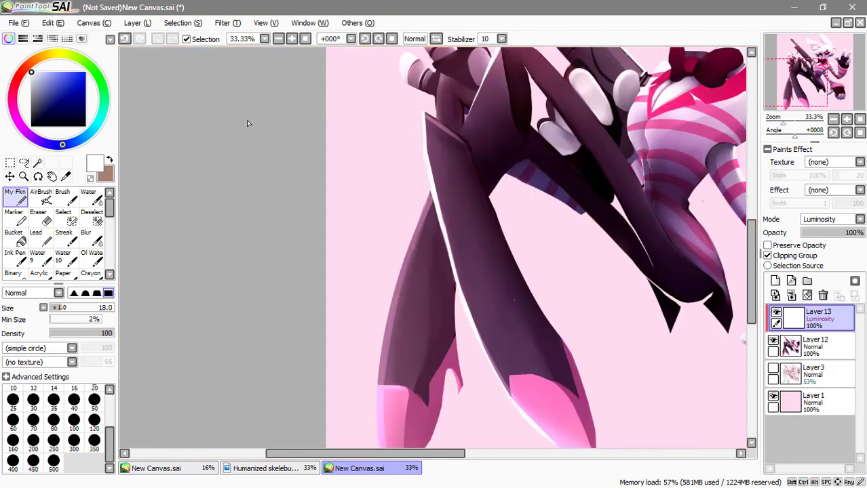
scroll(247, 124, "up", 5)
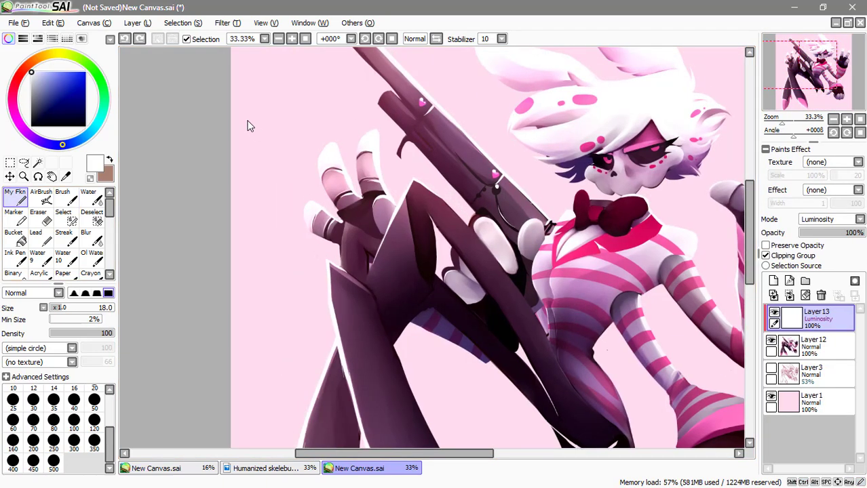
scroll(248, 124, "up", 2)
scroll(248, 123, "down", 10)
Airbrush blue over the ears, fingers and legs at size 300, then recolour it cyan in Overlay mode with opacity preserved.
key("b")
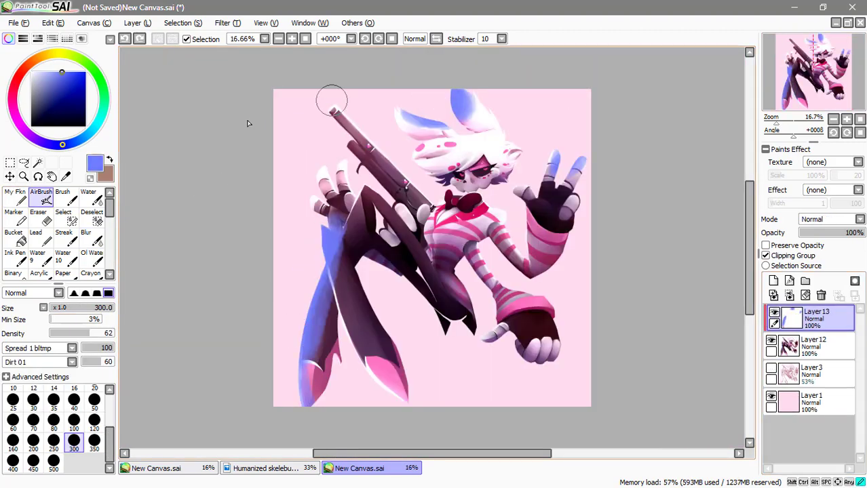
key("e")
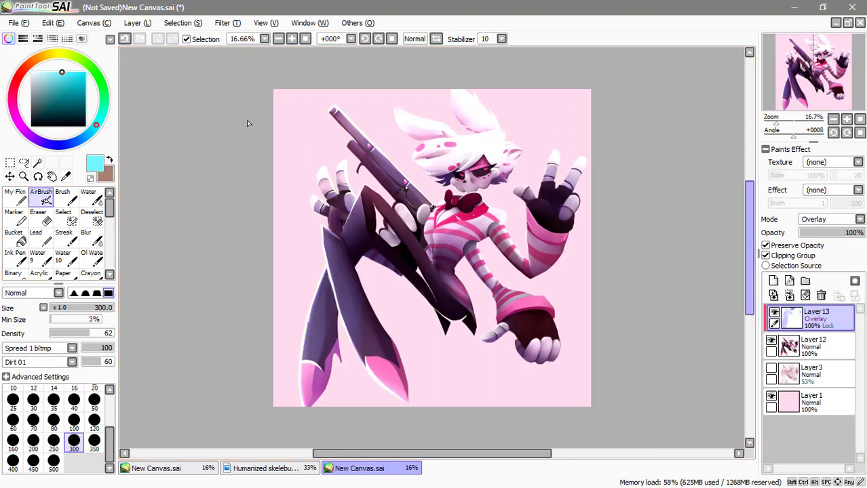
Paint the background layer dark purple fading to near-black in its lower part, blending with Blur at size 500.
key("ctrl+plus")
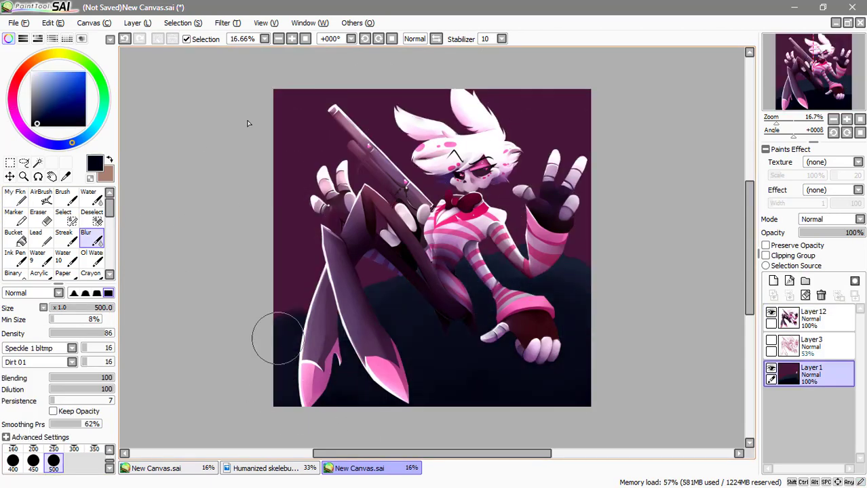
mouse_move(276, 338)
left_mouse_down()
mouse_move(345, 347)
mouse_move(368, 403)
left_mouse_up()
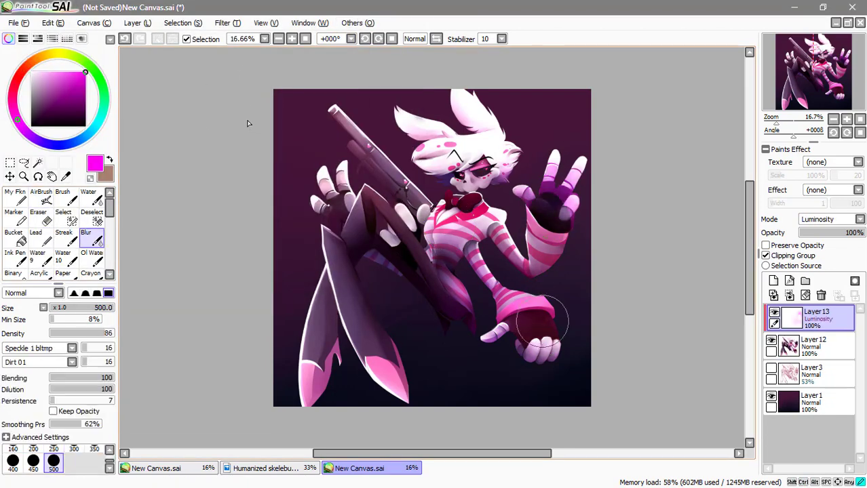
Merge the magenta Luminosity light into the character and shade the lower legs dark blue at size 500 on an Overlay clipping layer.
key("ctrl+e")
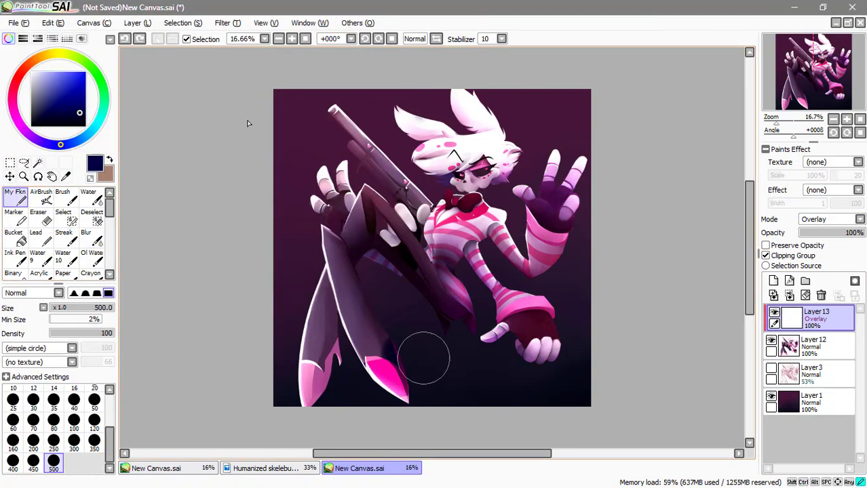
left_click_drag(420, 354, 367, 271)
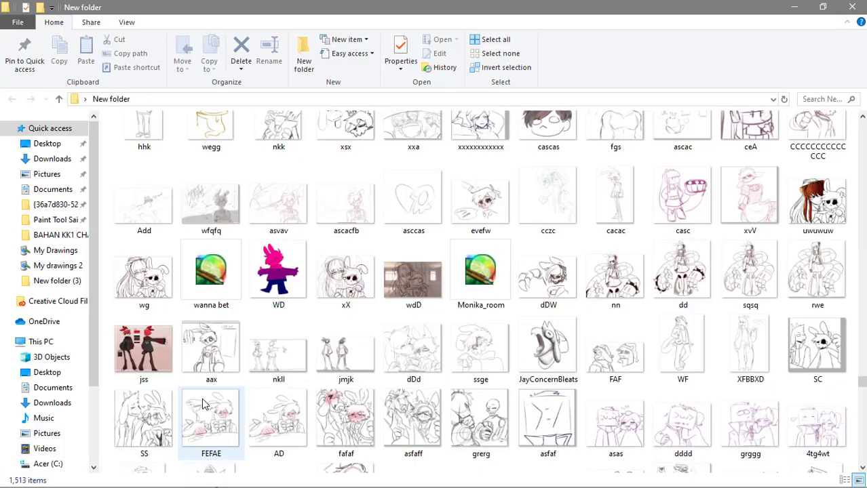
left_click(97, 265)
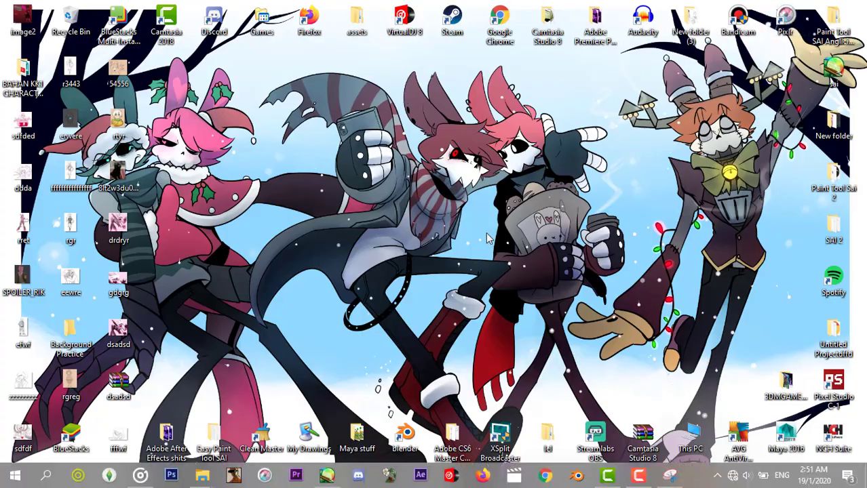